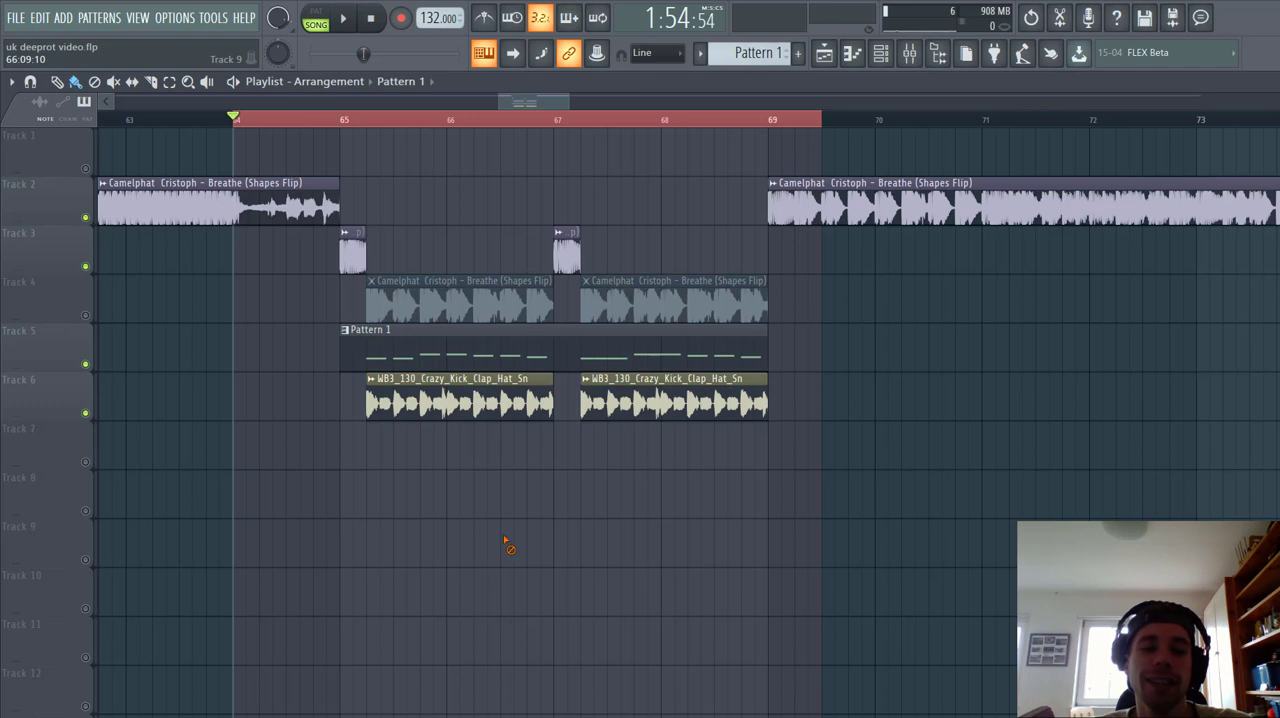
Step: Play the arrangement from bar 64 to hear the reference track and the remade drop, stopping before bar 69
{"action": "key", "text": "space"}
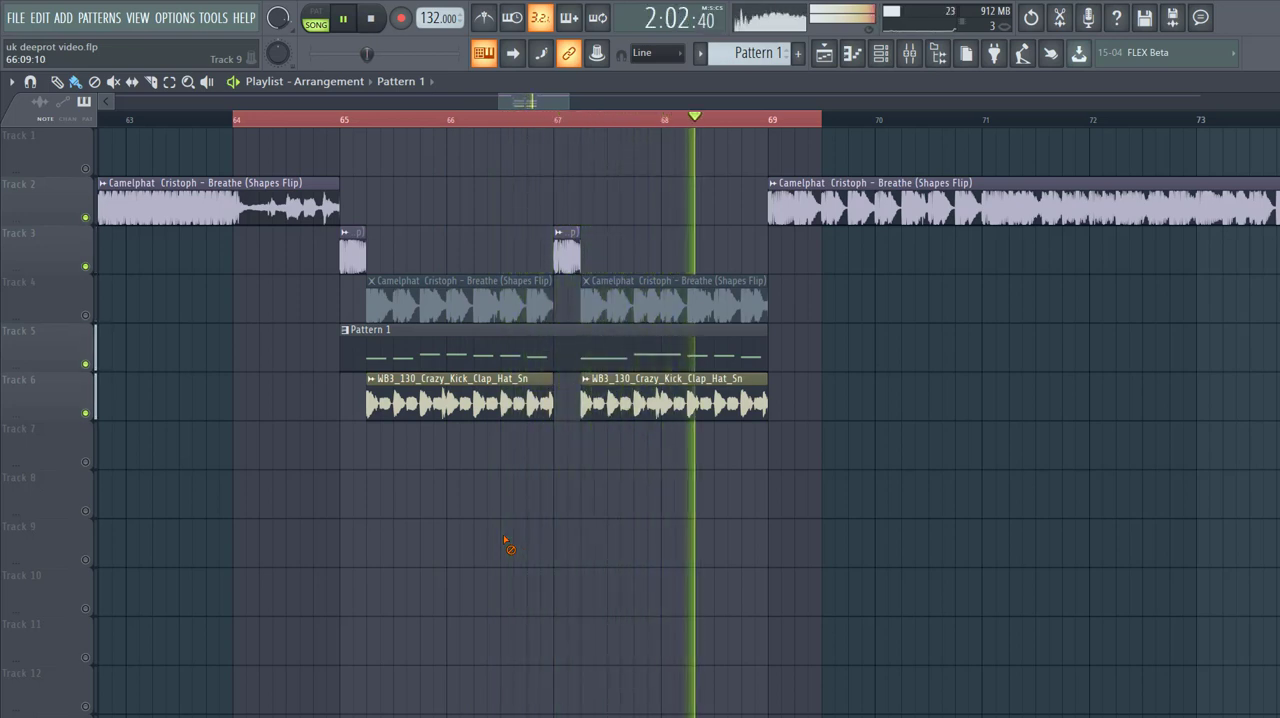
{"action": "key", "text": "space"}
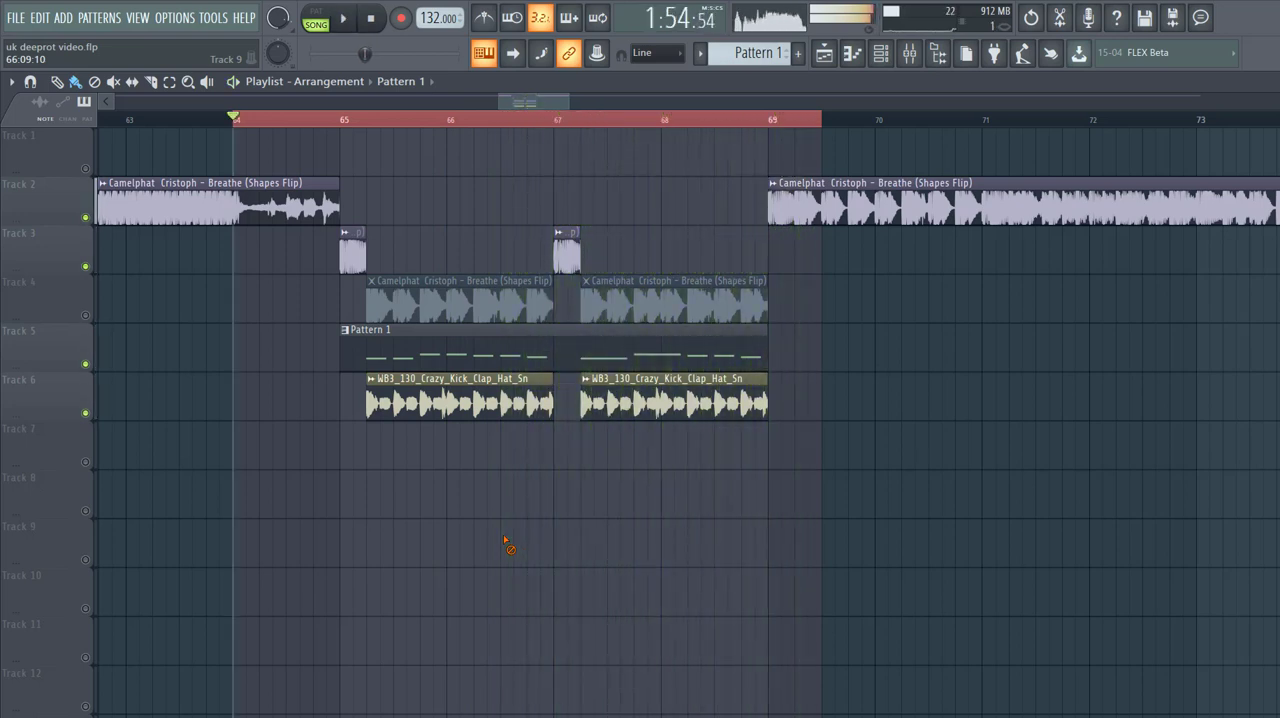
{"action": "scroll", "coordinate": [363, 462], "scroll_direction": "down", "scroll_amount": 1}
{"action": "scroll", "coordinate": [364, 462], "scroll_direction": "up", "scroll_amount": 2, "text": "ctrl"}
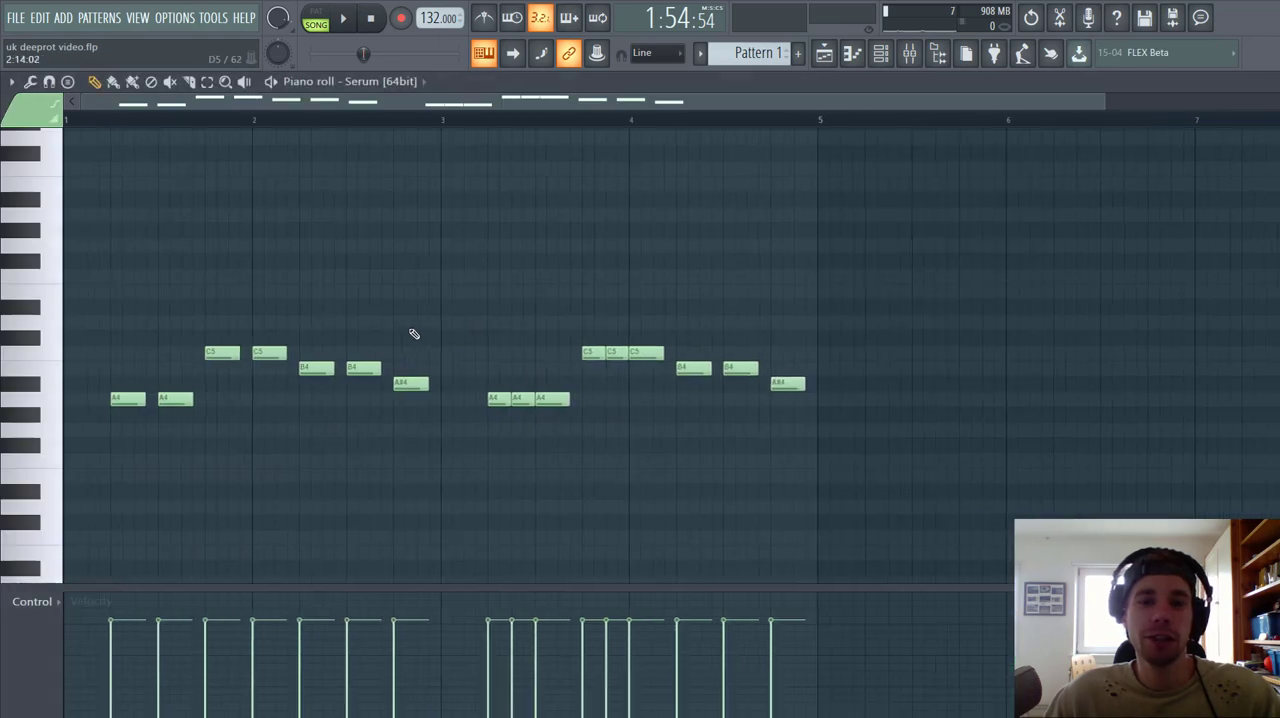
Step: Audition Pattern 1 on its own, muting the first and second Serum channels in turn to hear each layer separately
{"action": "left_click", "coordinate": [316, 20]}
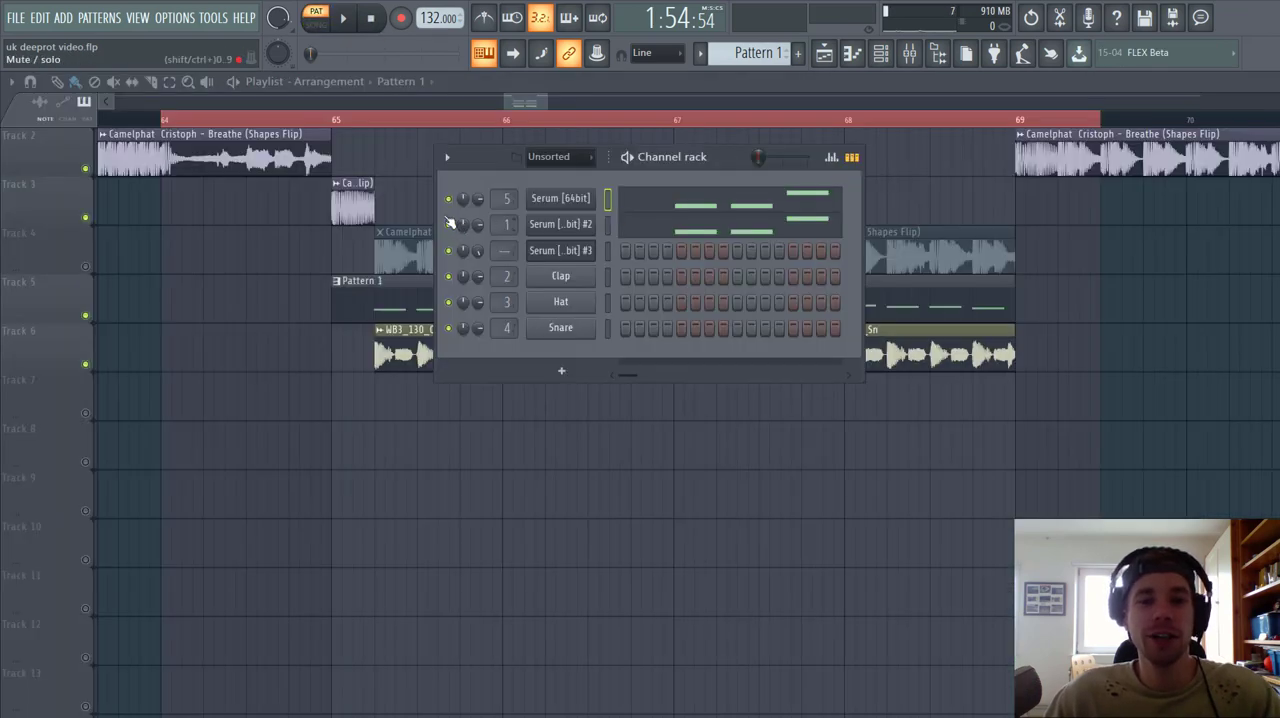
{"action": "left_click", "coordinate": [449, 199]}
{"action": "key", "text": "space"}
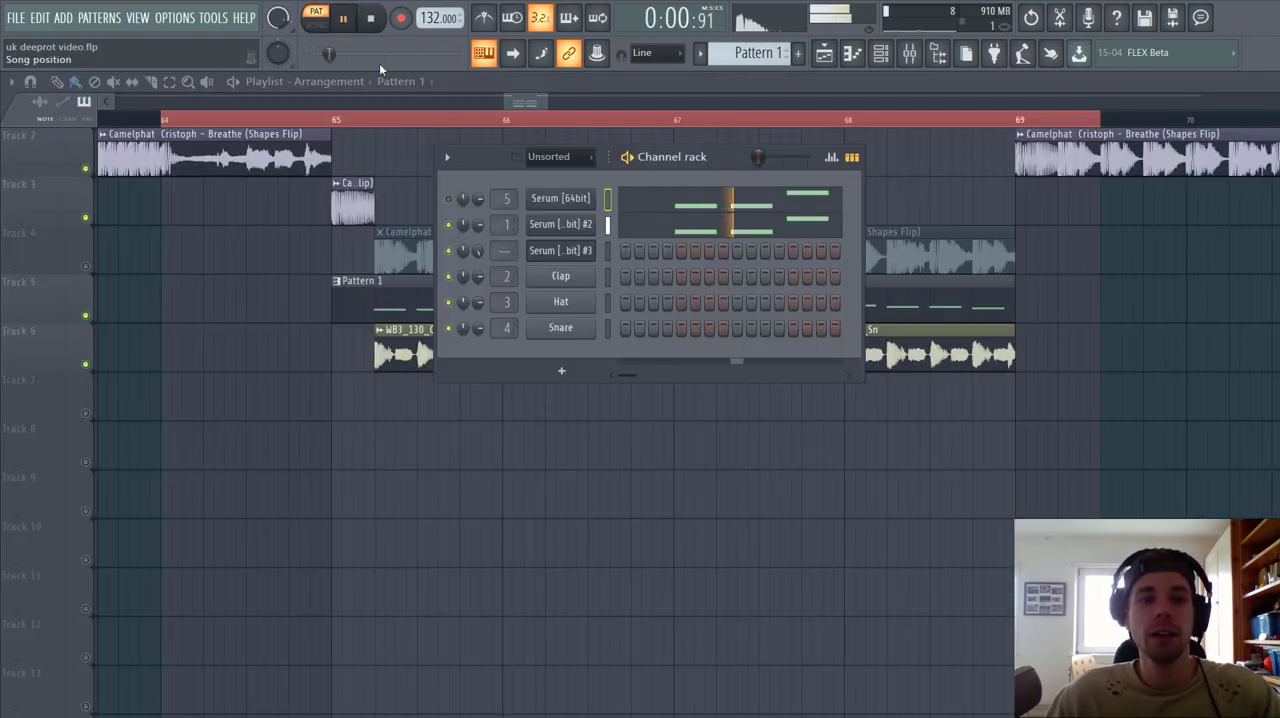
{"action": "left_click", "coordinate": [449, 199]}
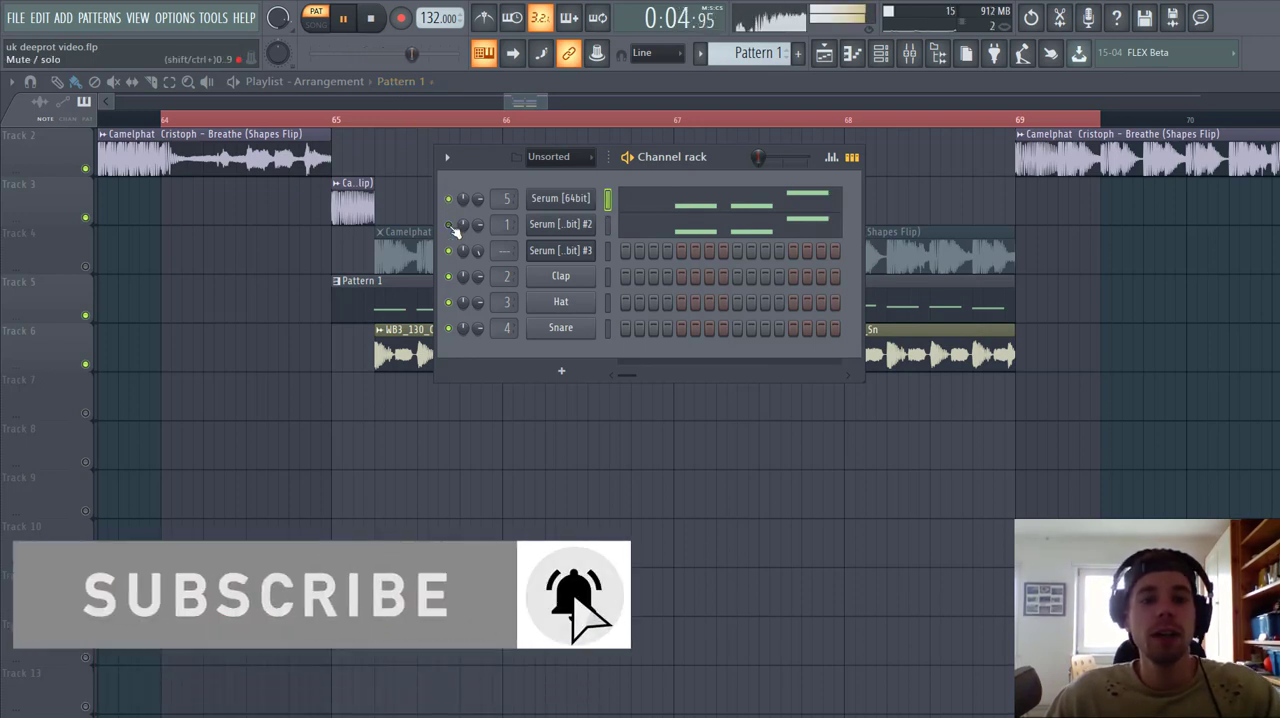
{"action": "left_click", "coordinate": [449, 225]}
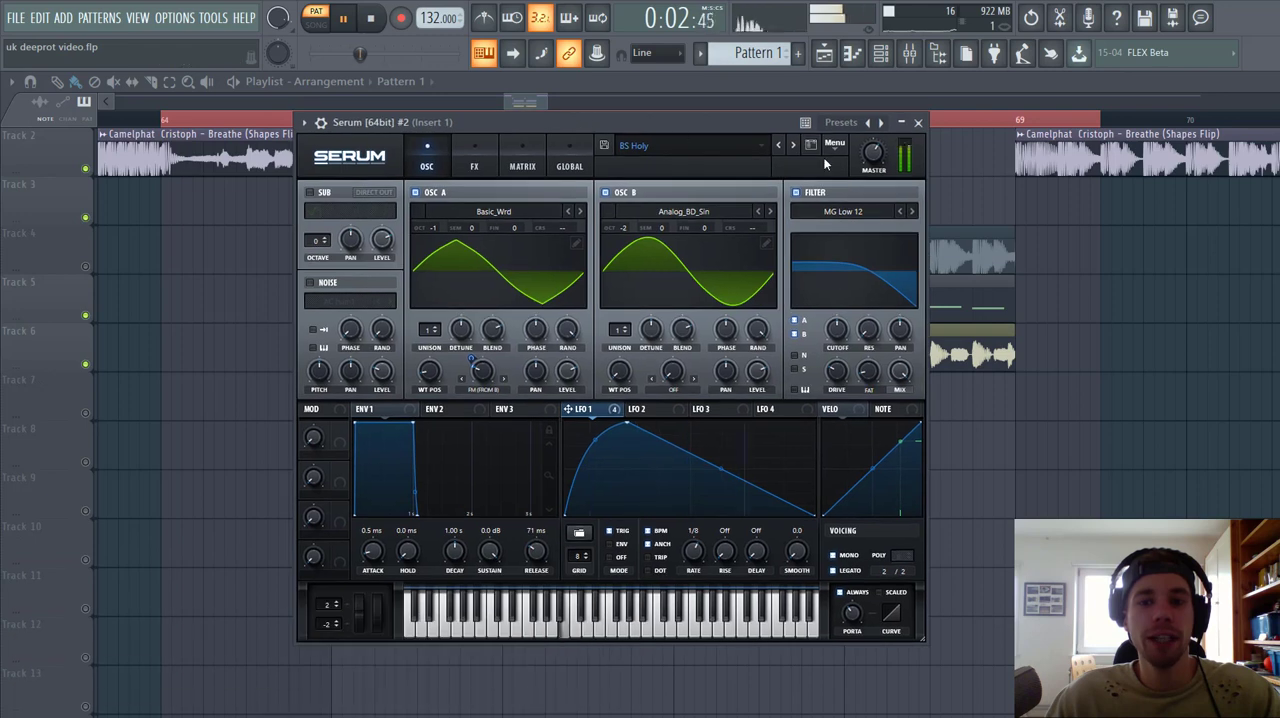
Step: Reset the second Serum channel's synth from the BS Holy preset to the Init preset
{"action": "left_click", "coordinate": [833, 146]}
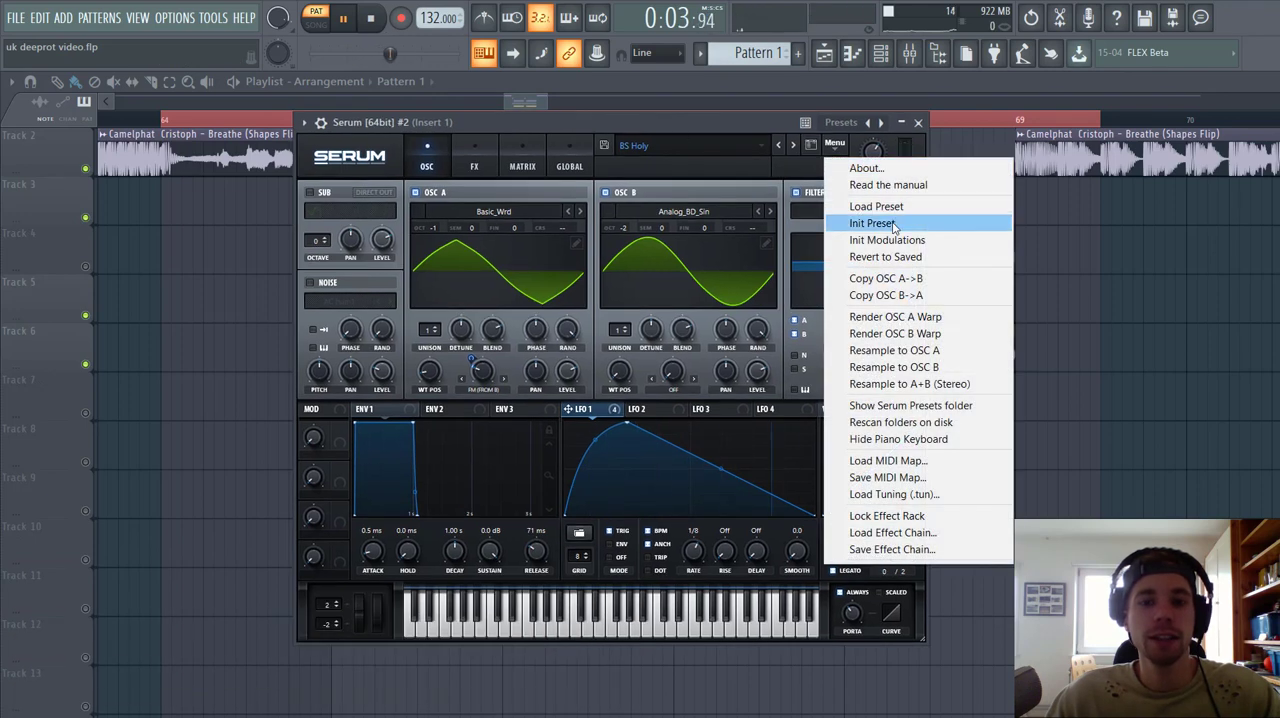
{"action": "left_click_drag", "start_coordinate": [676, 118], "coordinate": [688, 117]}
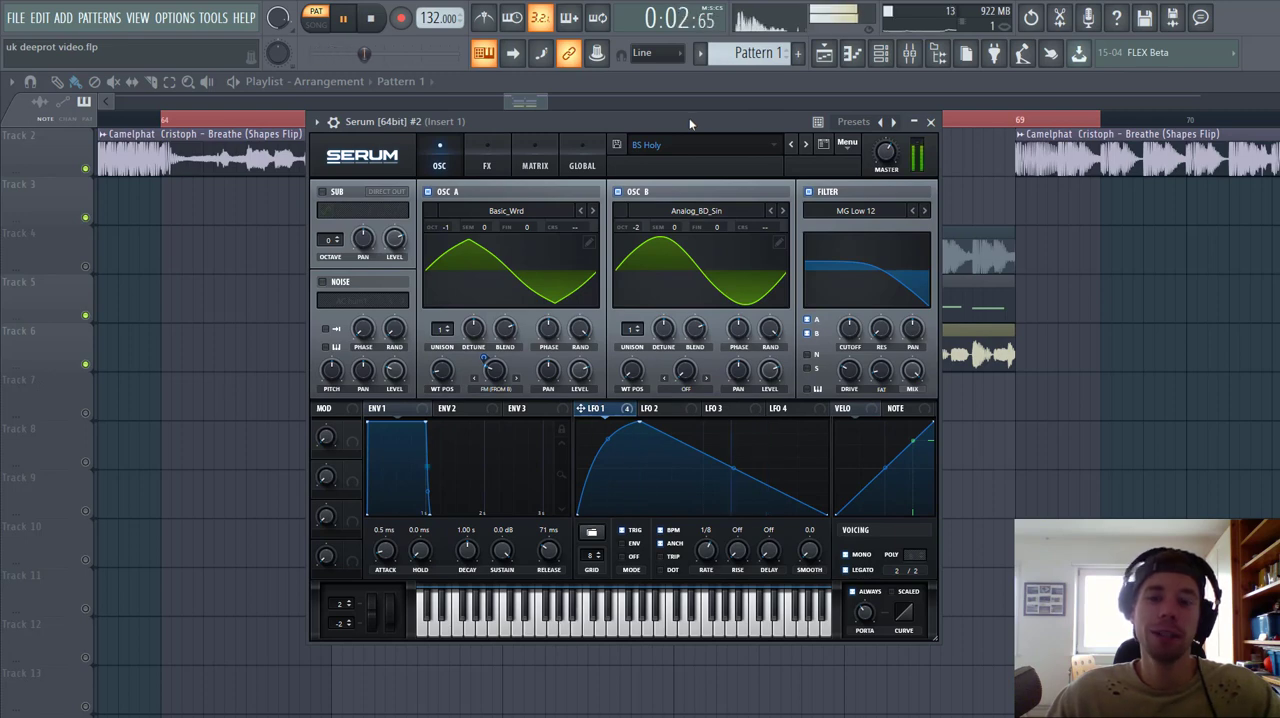
{"action": "left_click_drag", "start_coordinate": [688, 120], "coordinate": [734, 120]}
{"action": "left_click", "coordinate": [893, 141]}
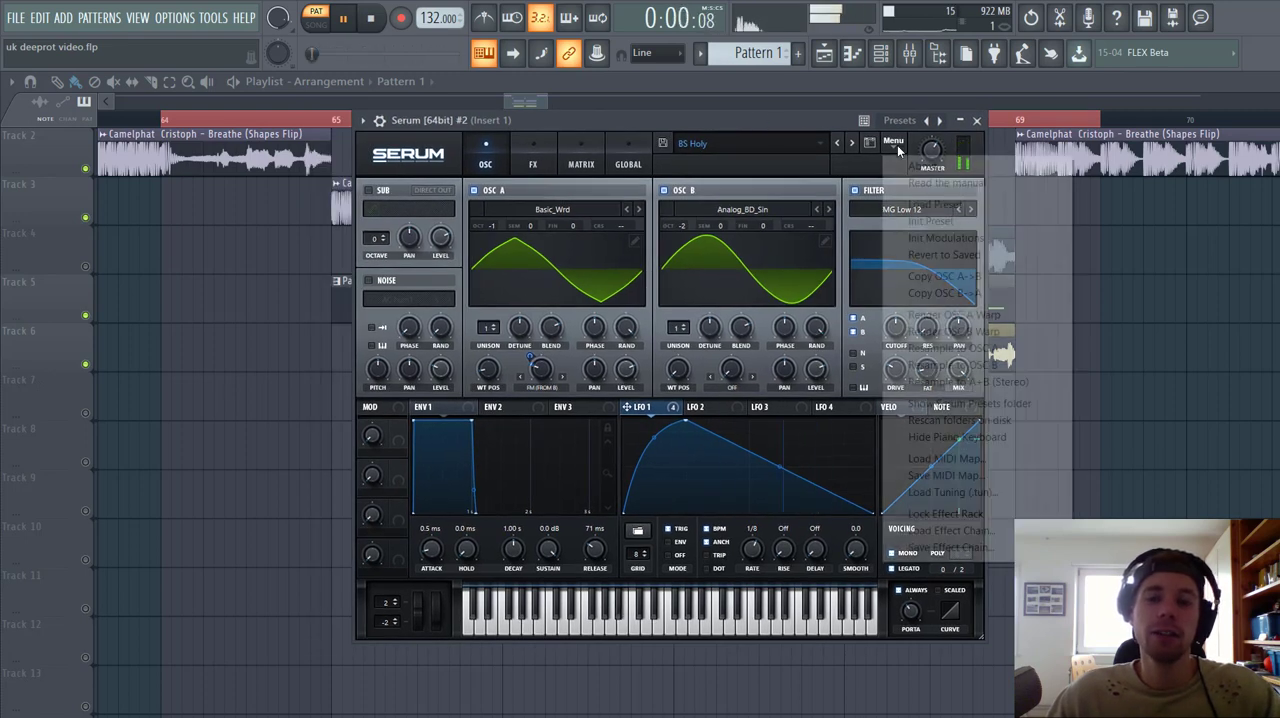
{"action": "left_click", "coordinate": [930, 221]}
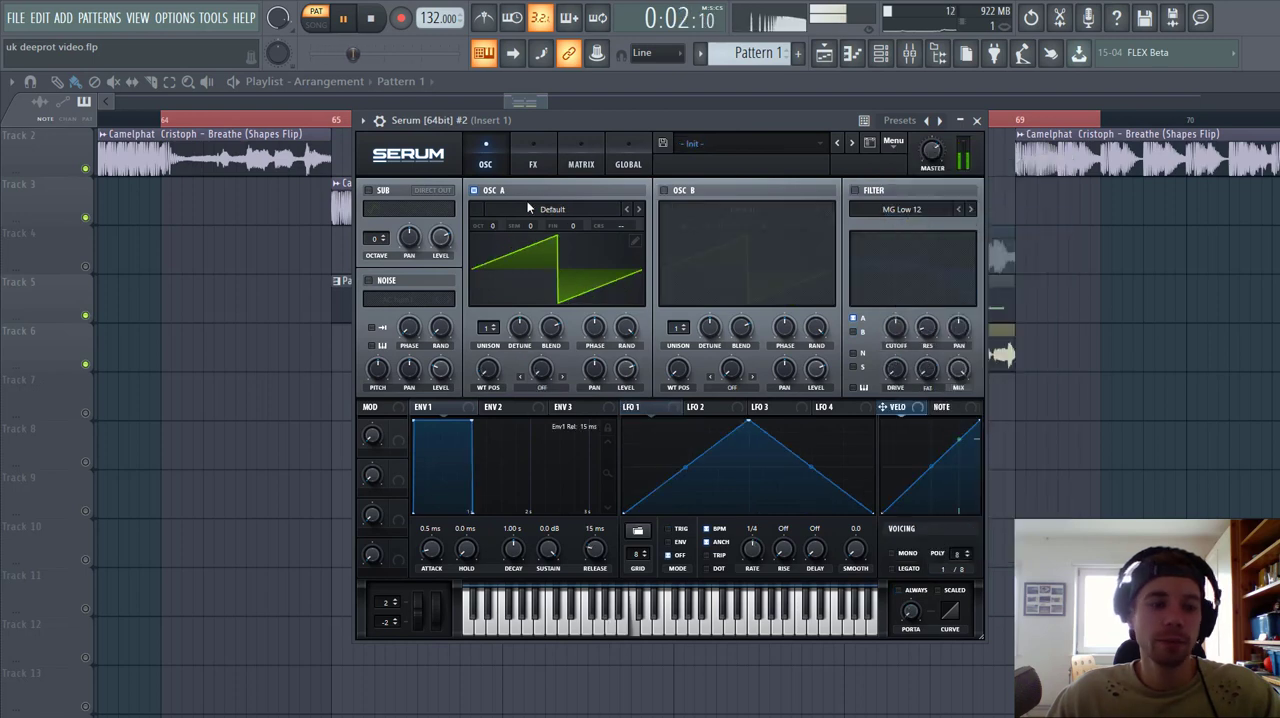
Step: Load the Basic_Wrd analog wavetable in oscillator A, one octave down, with its wavetable position at 31
{"action": "left_click", "coordinate": [528, 208]}
{"action": "mouse_move", "coordinate": [540, 226]}
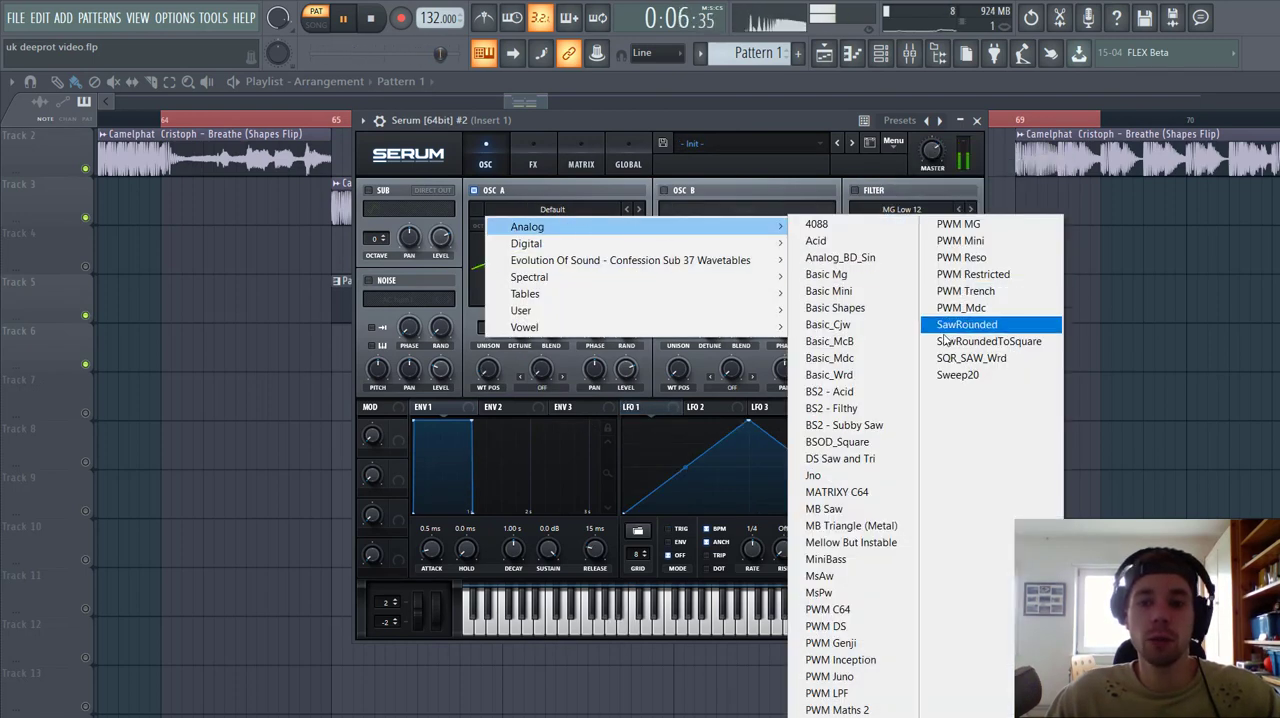
{"action": "left_click", "coordinate": [846, 377]}
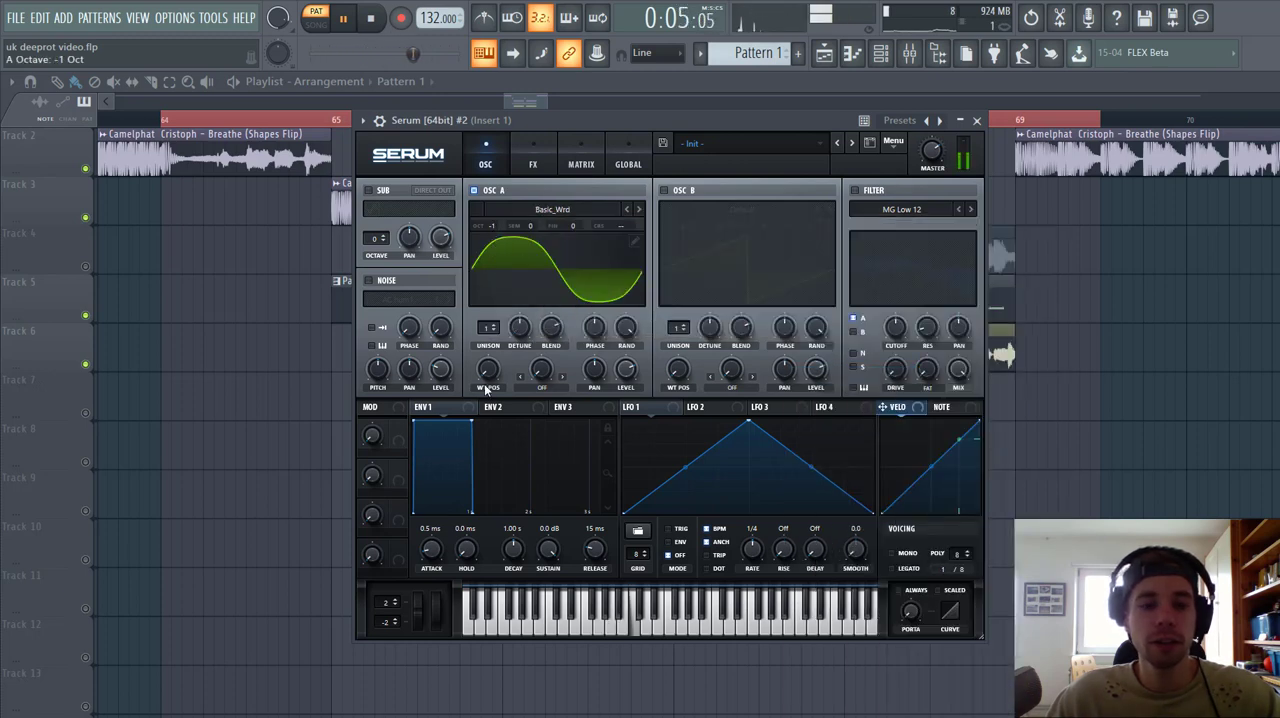
{"action": "mouse_move", "coordinate": [484, 383]}
{"action": "left_mouse_down"}
{"action": "mouse_move", "coordinate": [494, 354]}
{"action": "mouse_move", "coordinate": [492, 368]}
{"action": "left_mouse_up"}
Step: Enable oscillator B with the Analog_BD_Sin wavetable and lower it by two octaves
{"action": "left_click", "coordinate": [664, 190]}
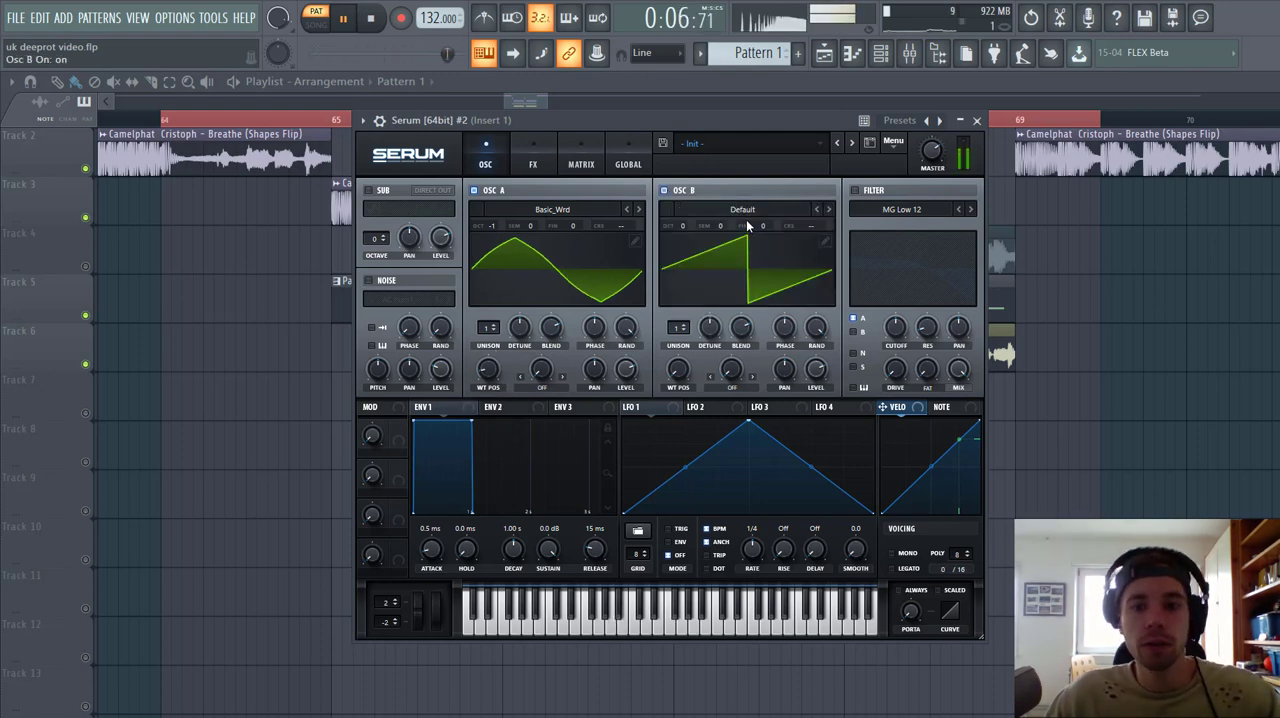
{"action": "left_click", "coordinate": [746, 215]}
{"action": "mouse_move", "coordinate": [740, 220]}
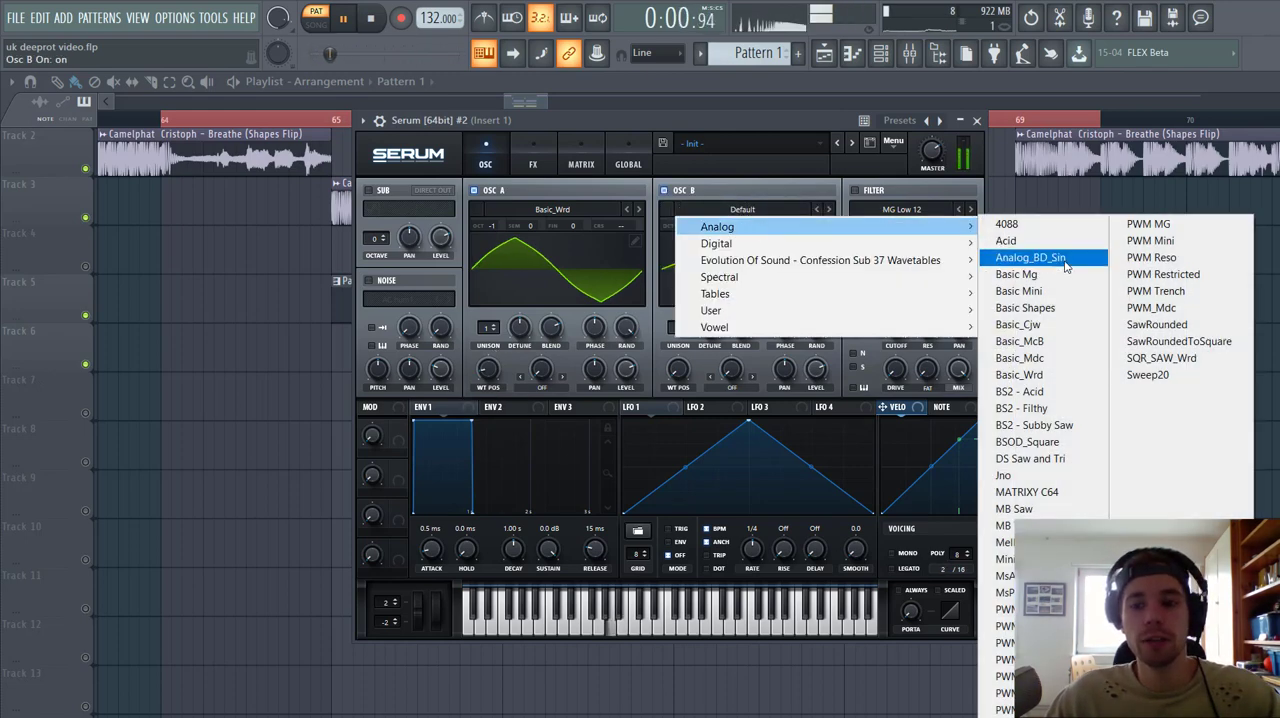
{"action": "left_click", "coordinate": [1030, 257]}
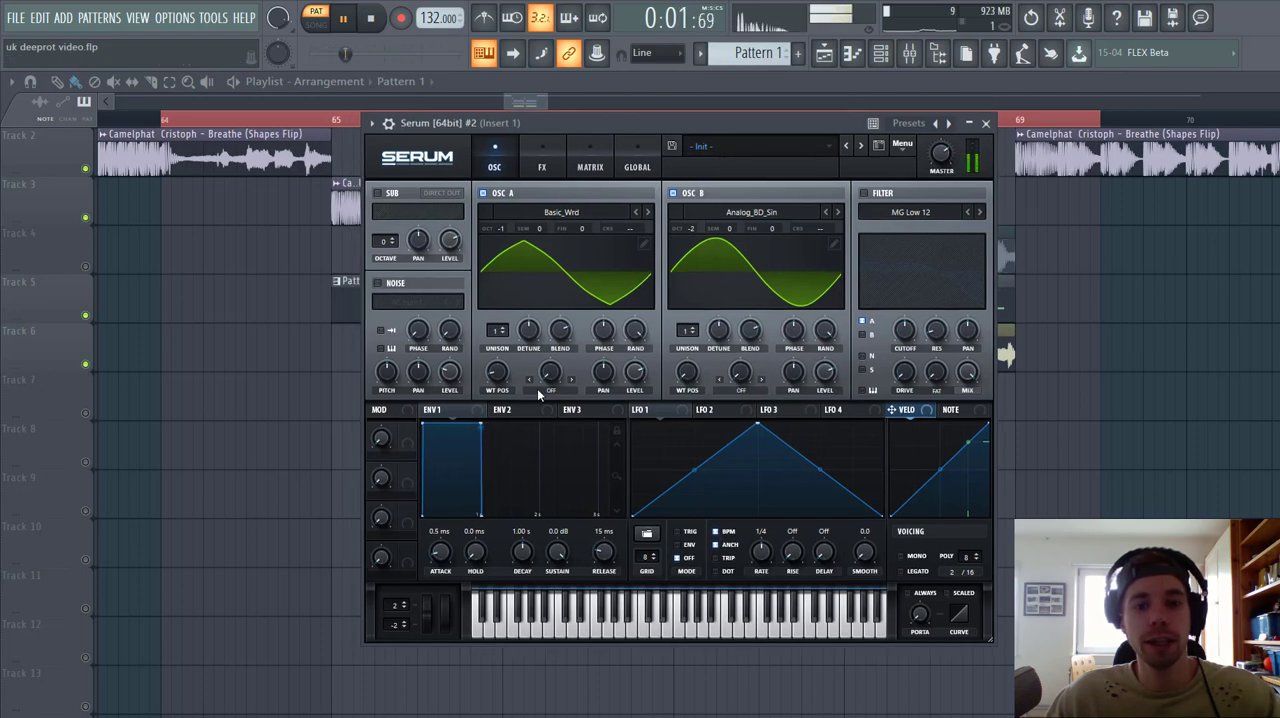
Step: Set oscillator A's warp mode to FM (from B) with an amount of 35%
{"action": "left_click", "coordinate": [549, 390]}
{"action": "left_click", "coordinate": [560, 318]}
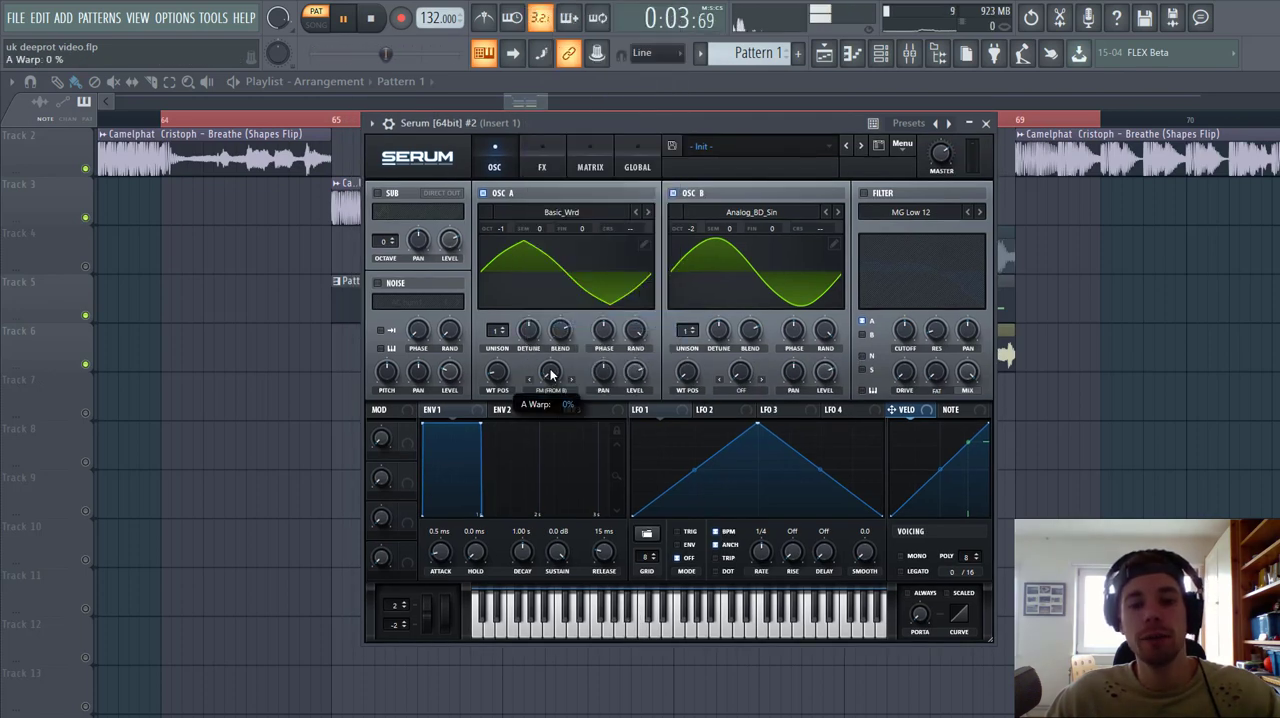
{"action": "left_click_drag", "start_coordinate": [551, 374], "coordinate": [549, 345]}
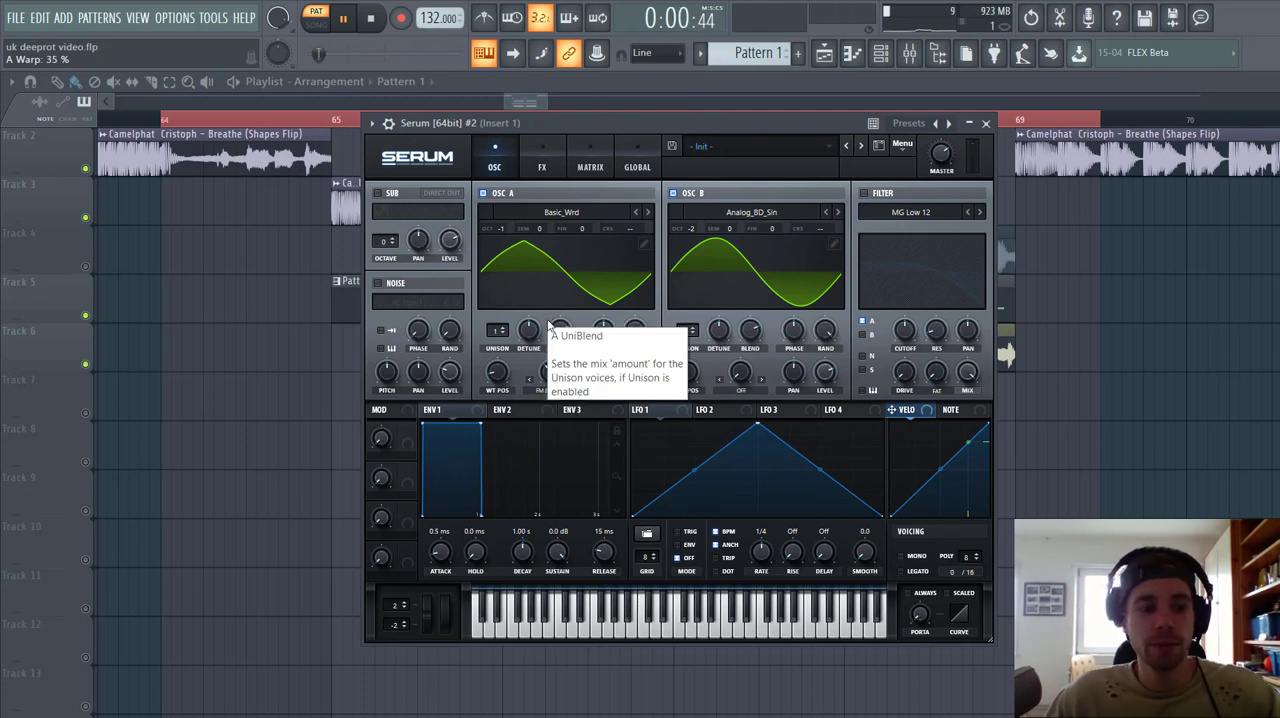
Step: Enable the MG Low 12 filter on both oscillators with increased drive, and set envelope 1's release to 99 ms
{"action": "left_click", "coordinate": [864, 193]}
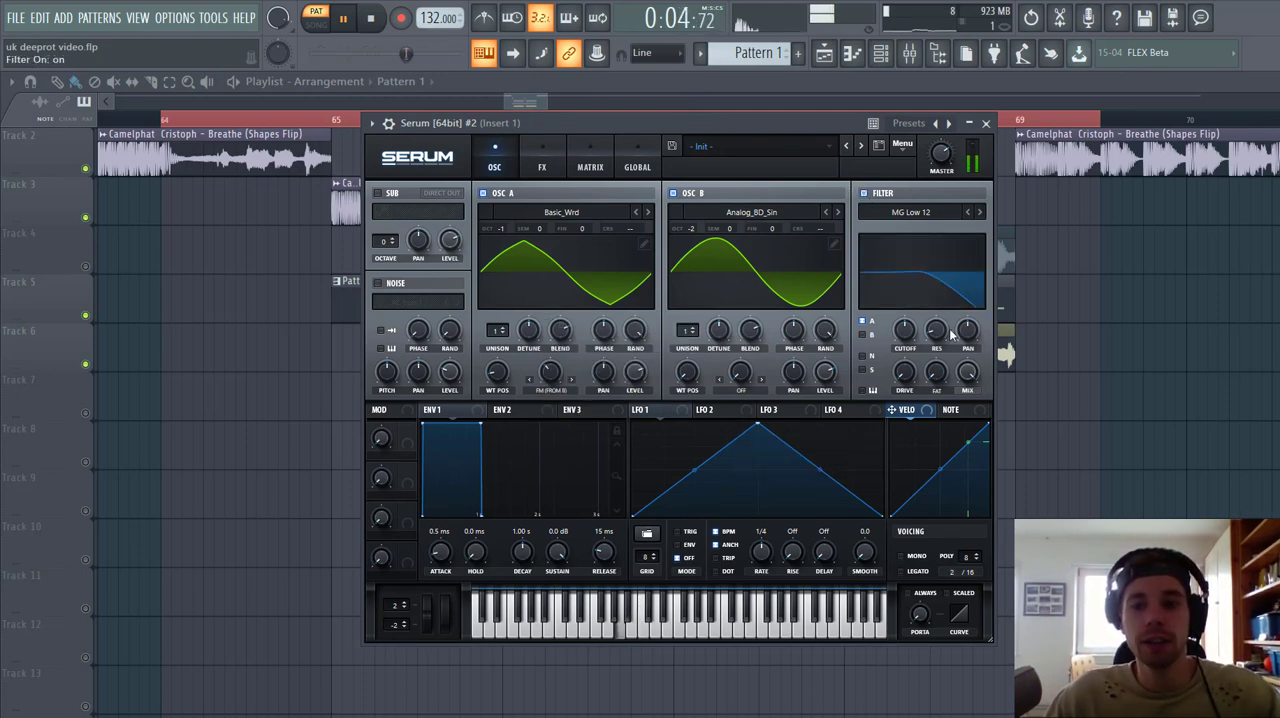
{"action": "left_click_drag", "start_coordinate": [905, 374], "coordinate": [930, 337]}
{"action": "left_click", "coordinate": [864, 336]}
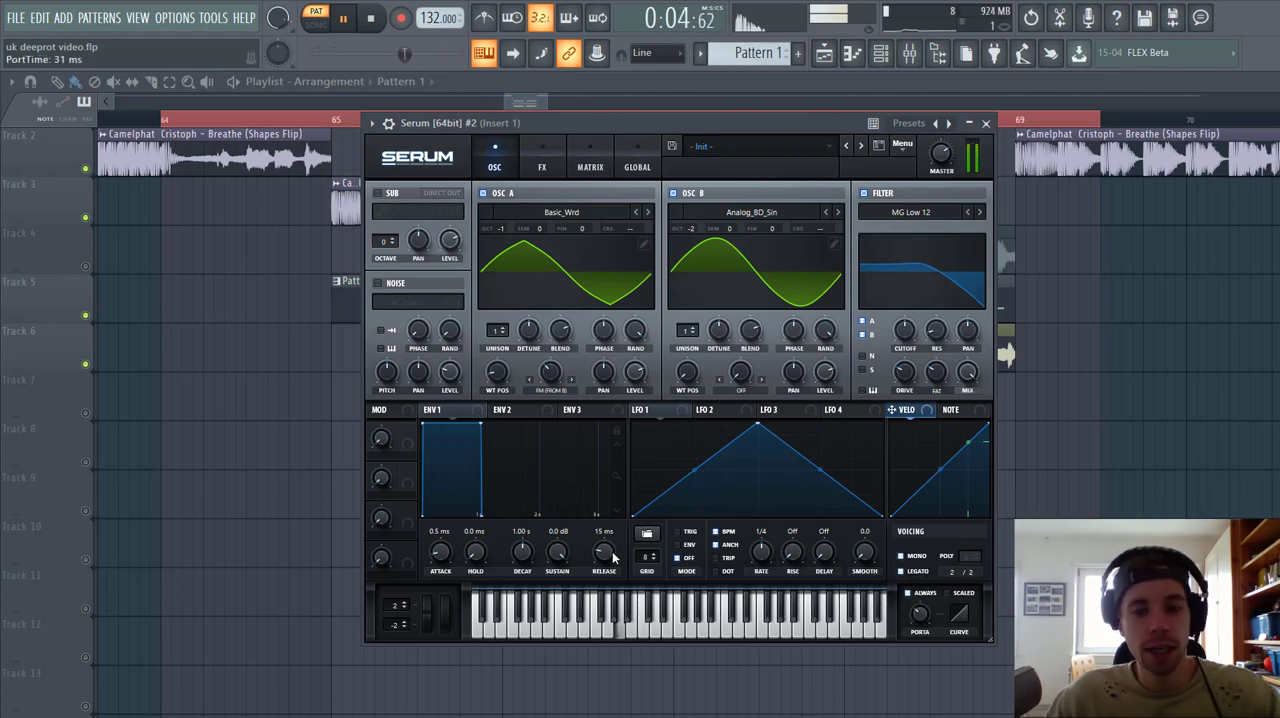
{"action": "left_click_drag", "start_coordinate": [604, 553], "coordinate": [614, 557]}
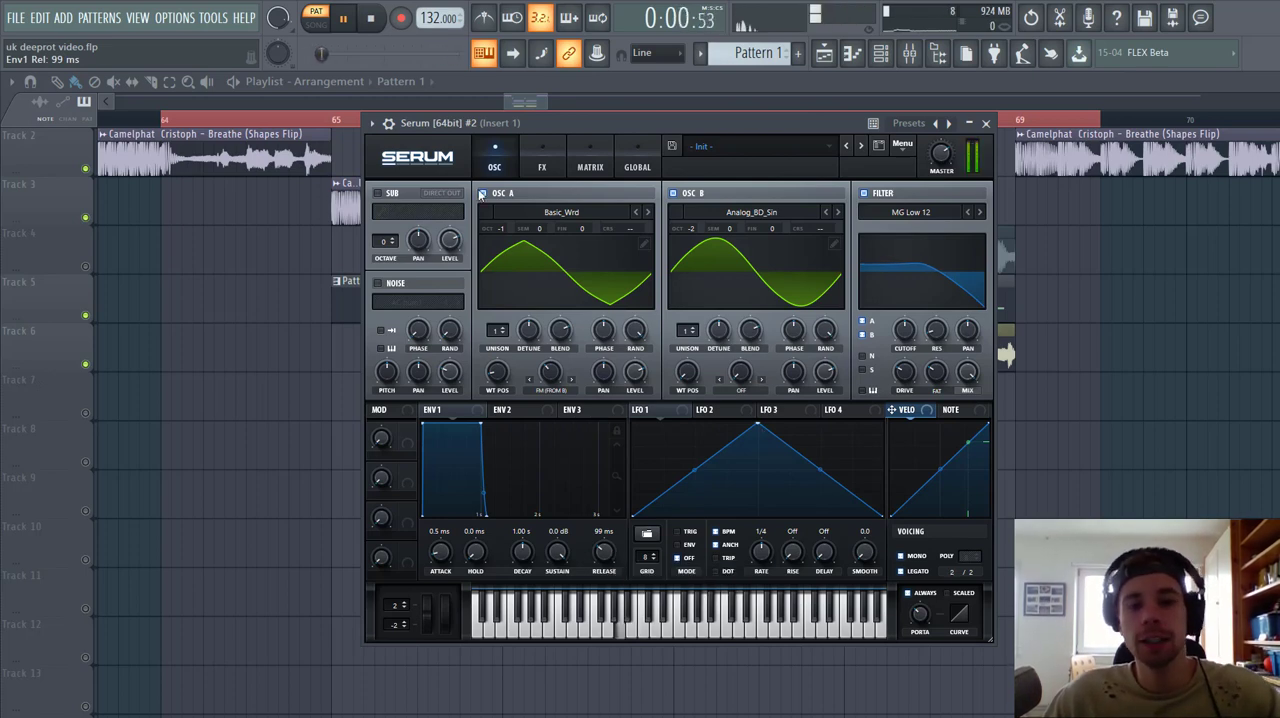
Step: Add a distortion effect in Diode 1 mode with its drive at 69%
{"action": "left_click", "coordinate": [543, 170]}
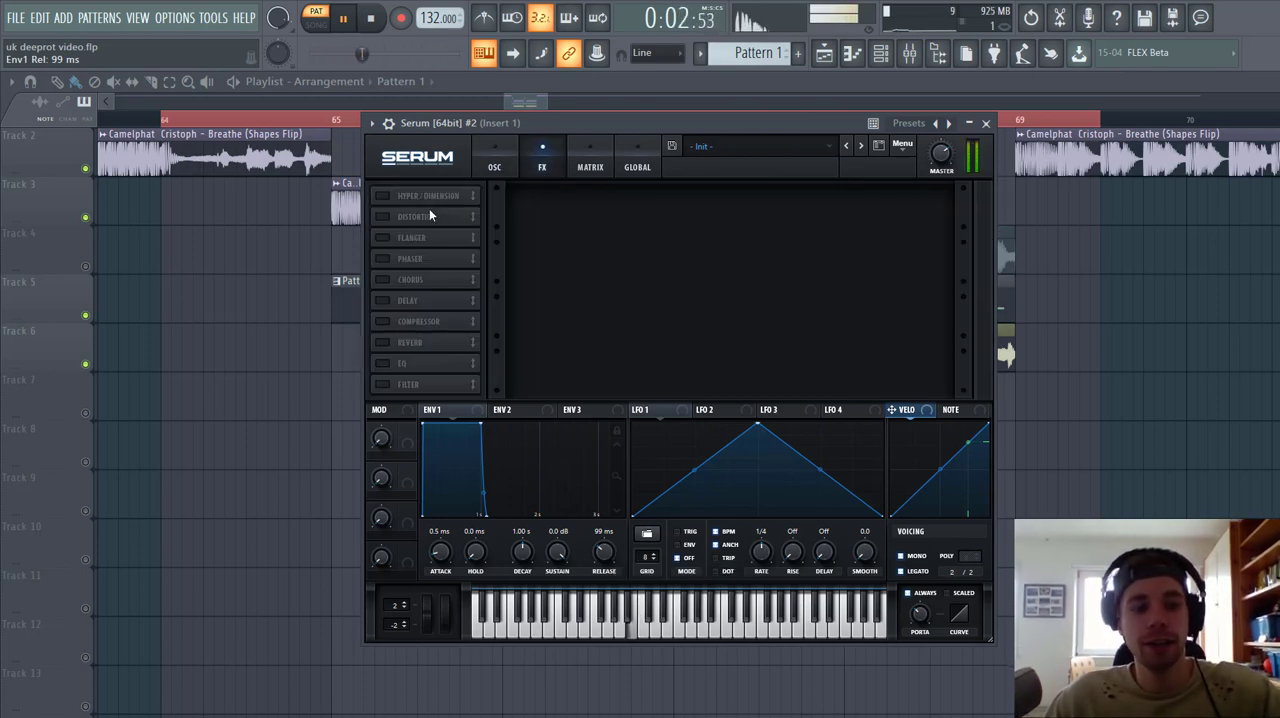
{"action": "left_click", "coordinate": [381, 217]}
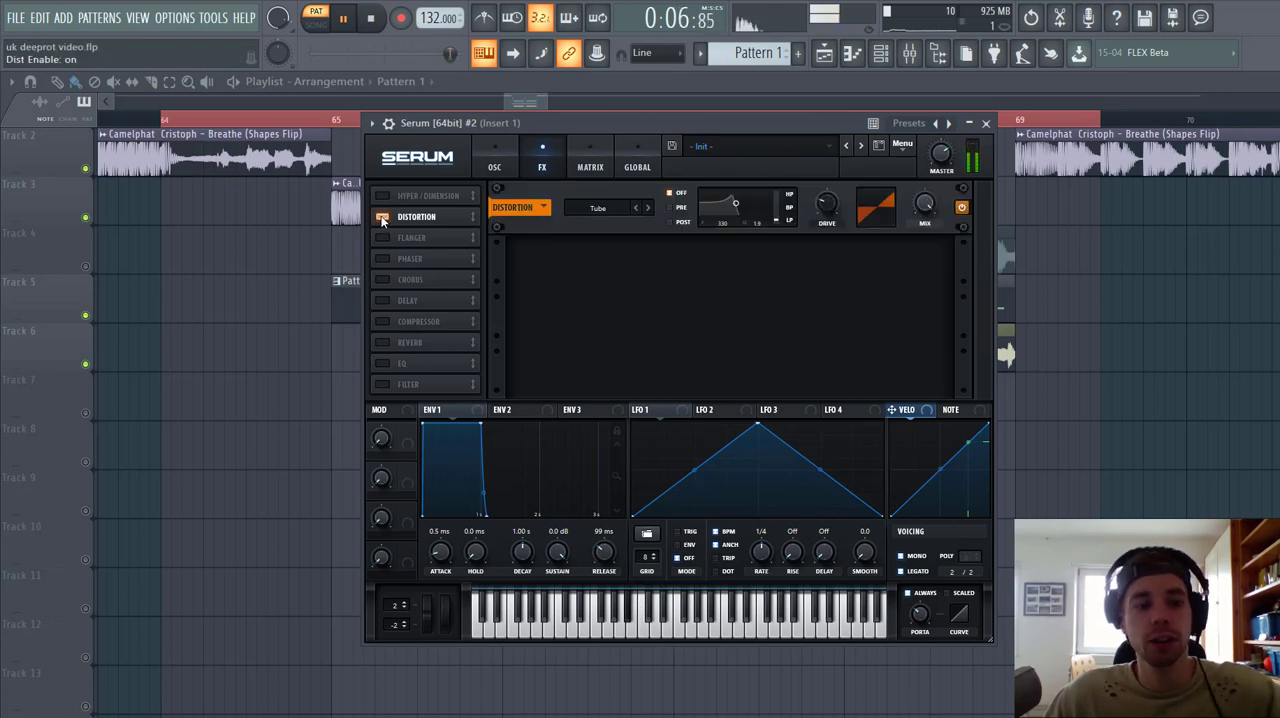
{"action": "left_click", "coordinate": [600, 208]}
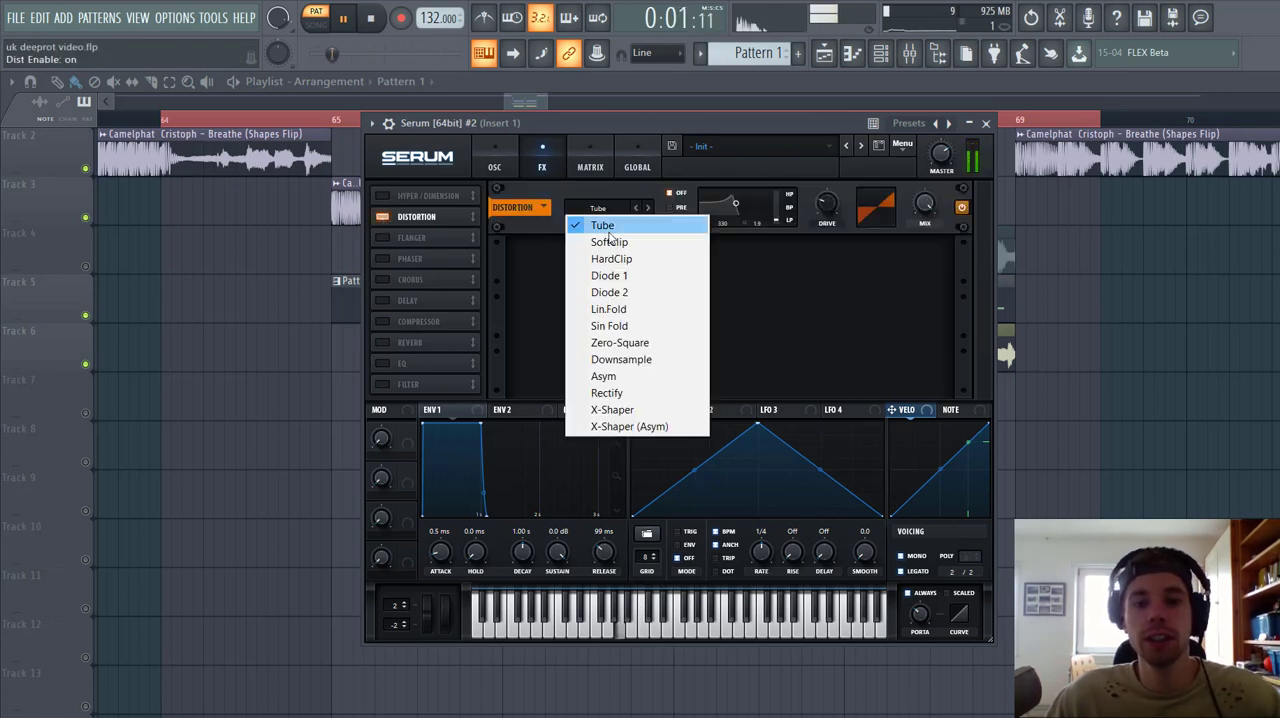
{"action": "left_click", "coordinate": [638, 276]}
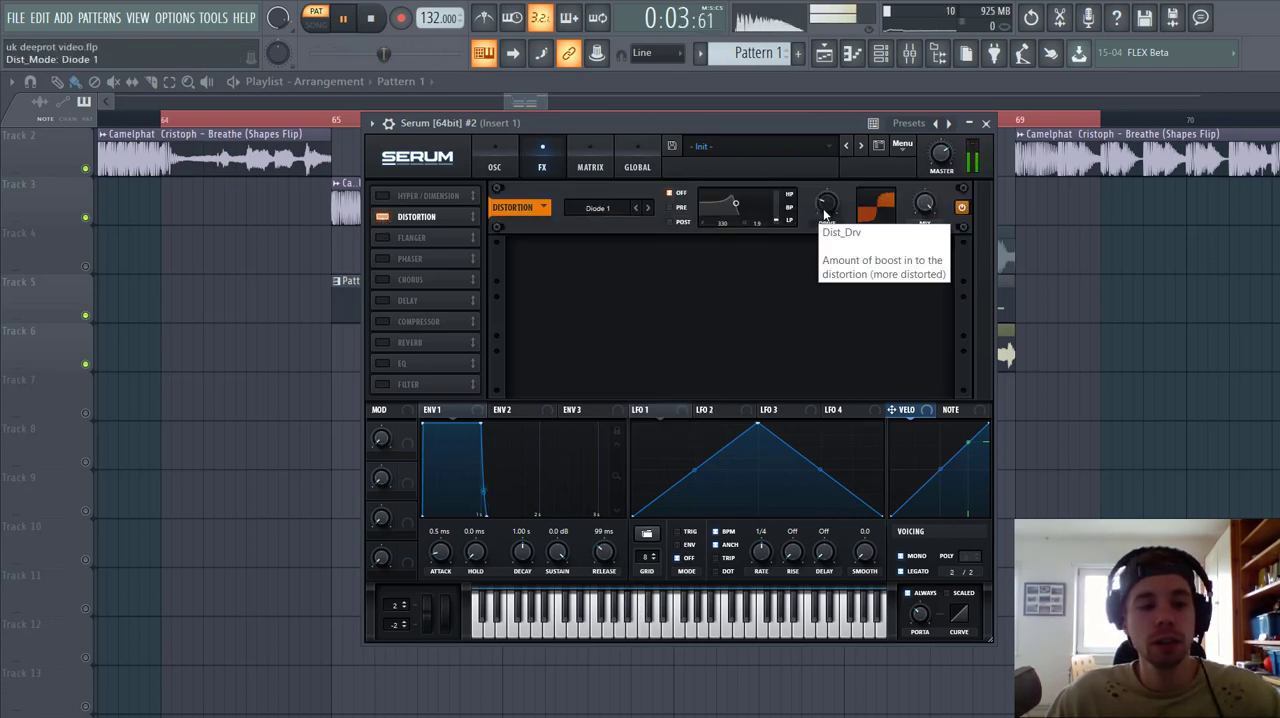
{"action": "left_click_drag", "start_coordinate": [826, 206], "coordinate": [836, 193]}
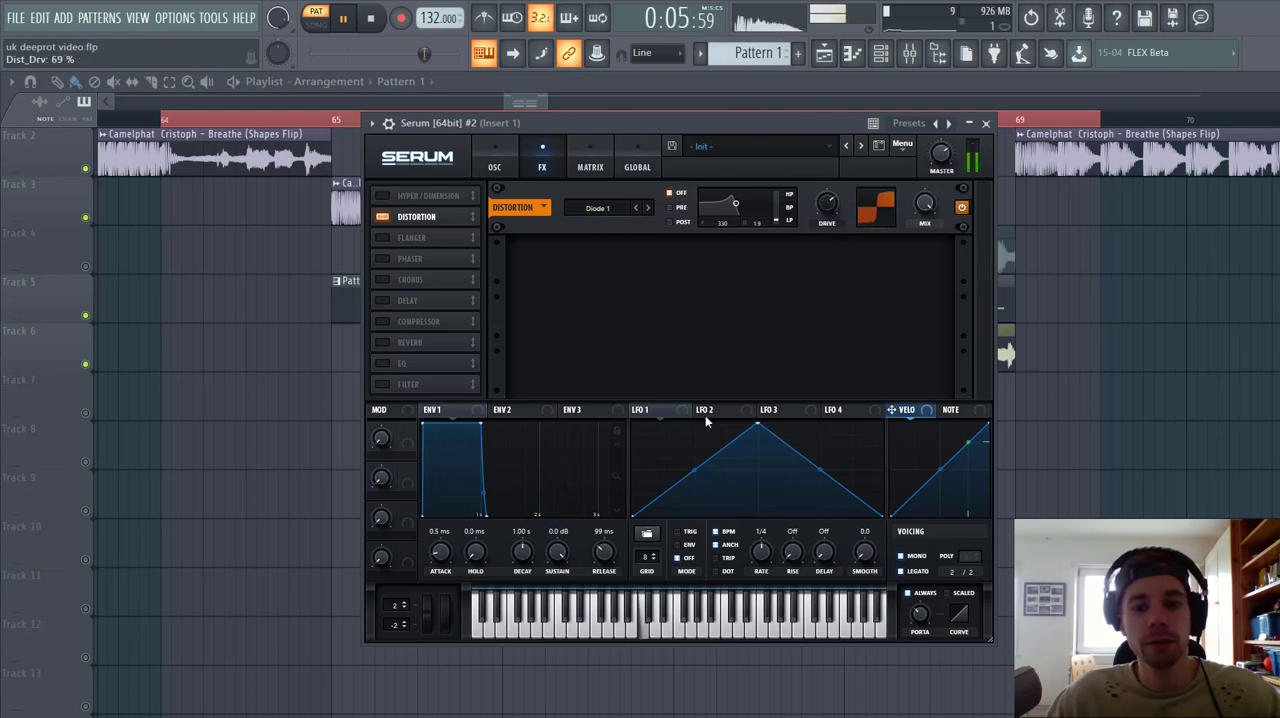
Step: Lower the distortion mix and modulate it with LFO 1 by an amount of 57
{"action": "mouse_move", "coordinate": [923, 205]}
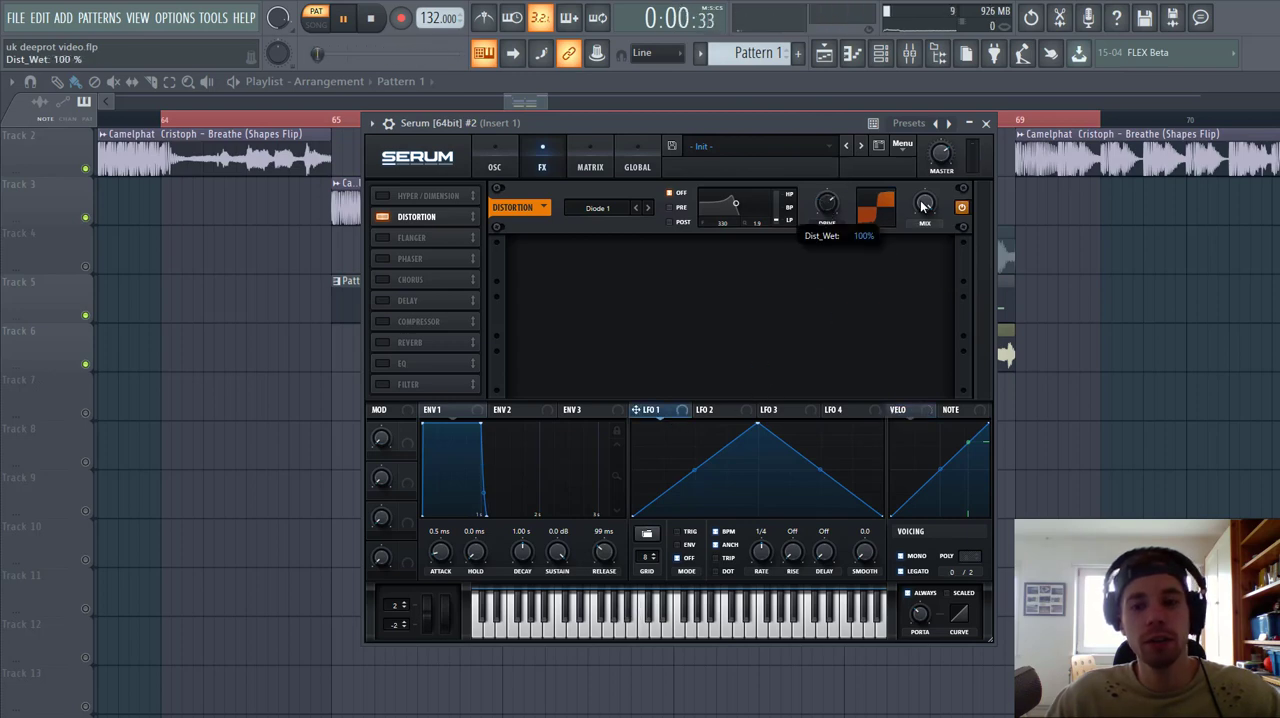
{"action": "left_click_drag", "start_coordinate": [923, 205], "coordinate": [898, 283]}
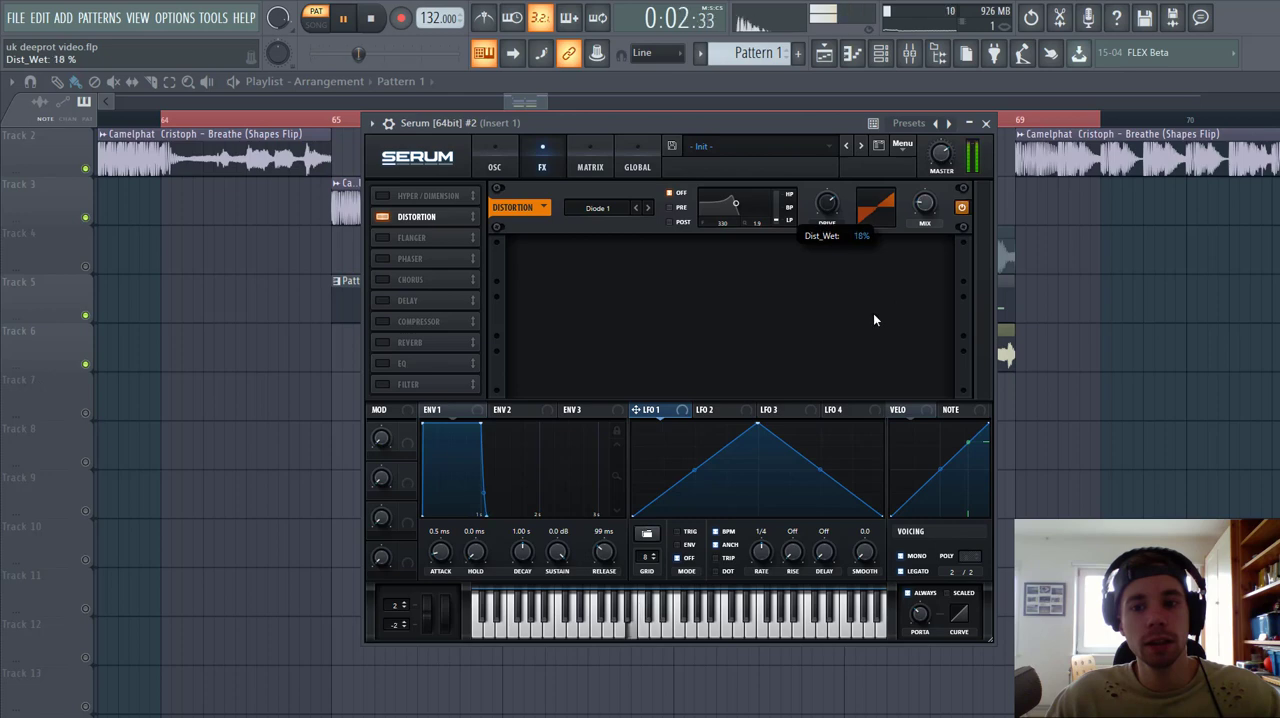
{"action": "left_click_drag", "start_coordinate": [926, 204], "coordinate": [913, 210]}
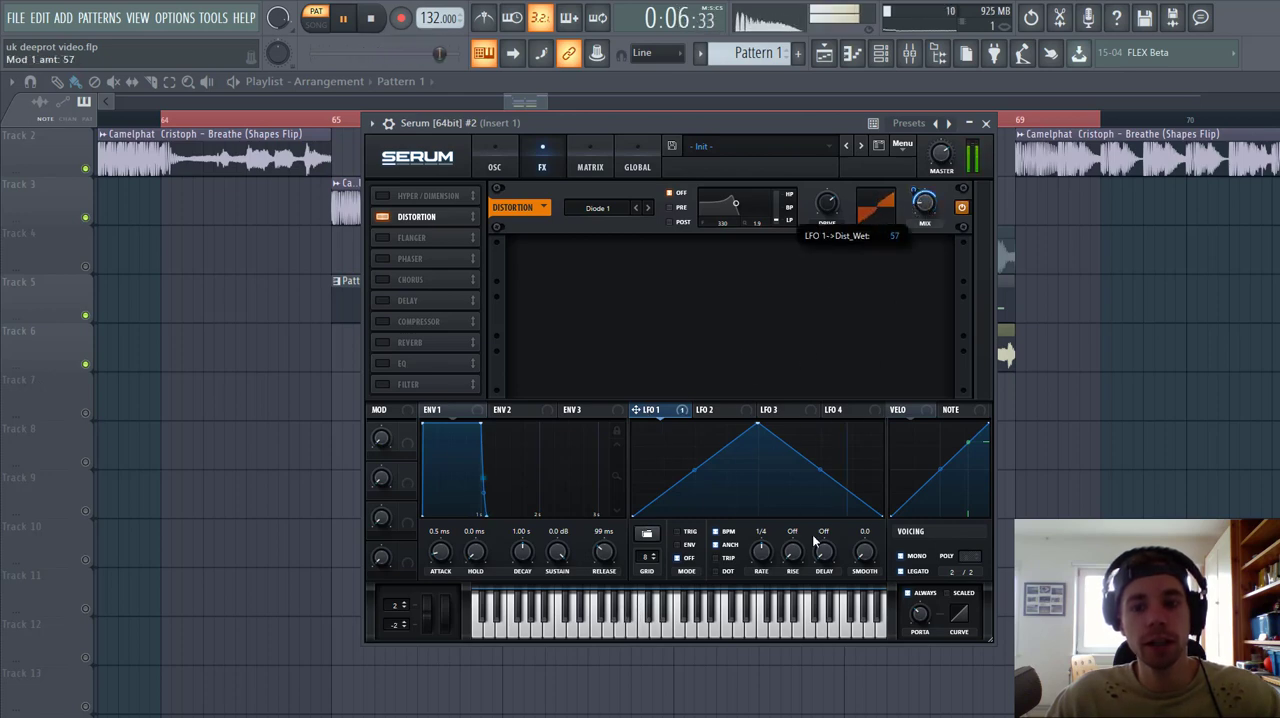
Step: Reshape LFO 1 into a triggered falling ramp that reaches zero at about three quarters of its length
{"action": "left_click_drag", "start_coordinate": [757, 425], "coordinate": [612, 364]}
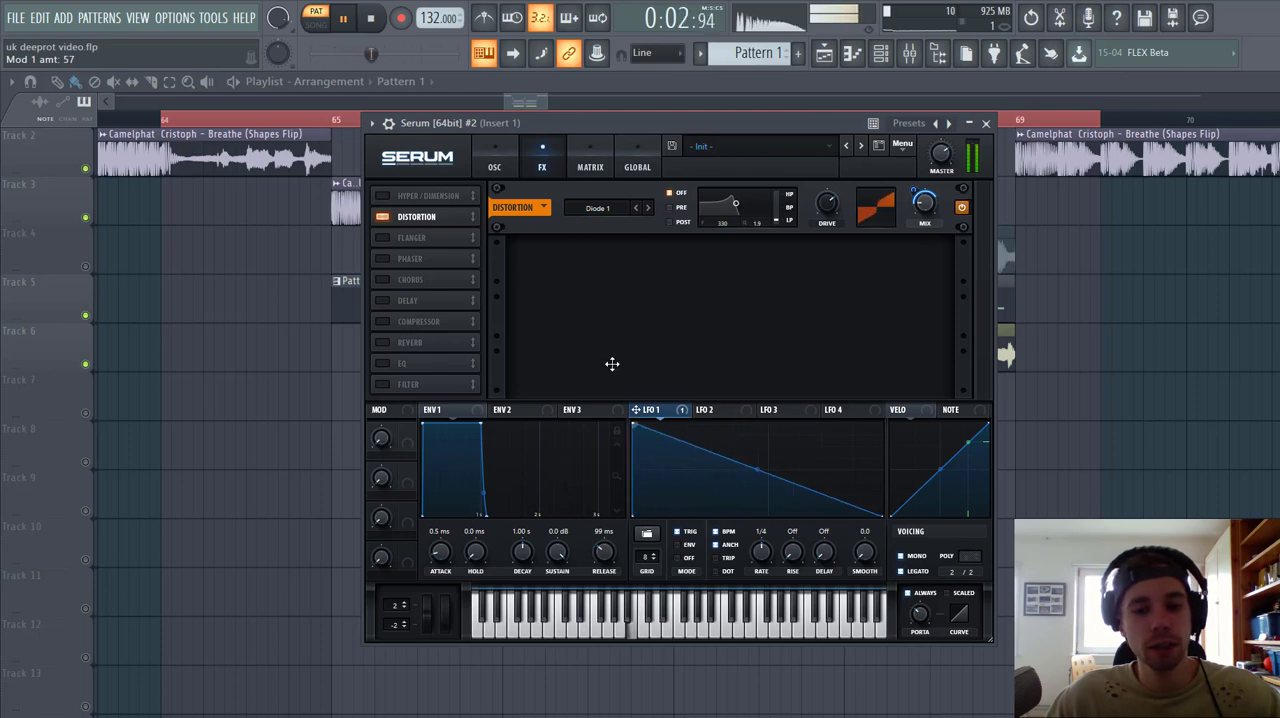
{"action": "double_click", "coordinate": [770, 514]}
{"action": "left_click_drag", "start_coordinate": [770, 514], "coordinate": [820, 528]}
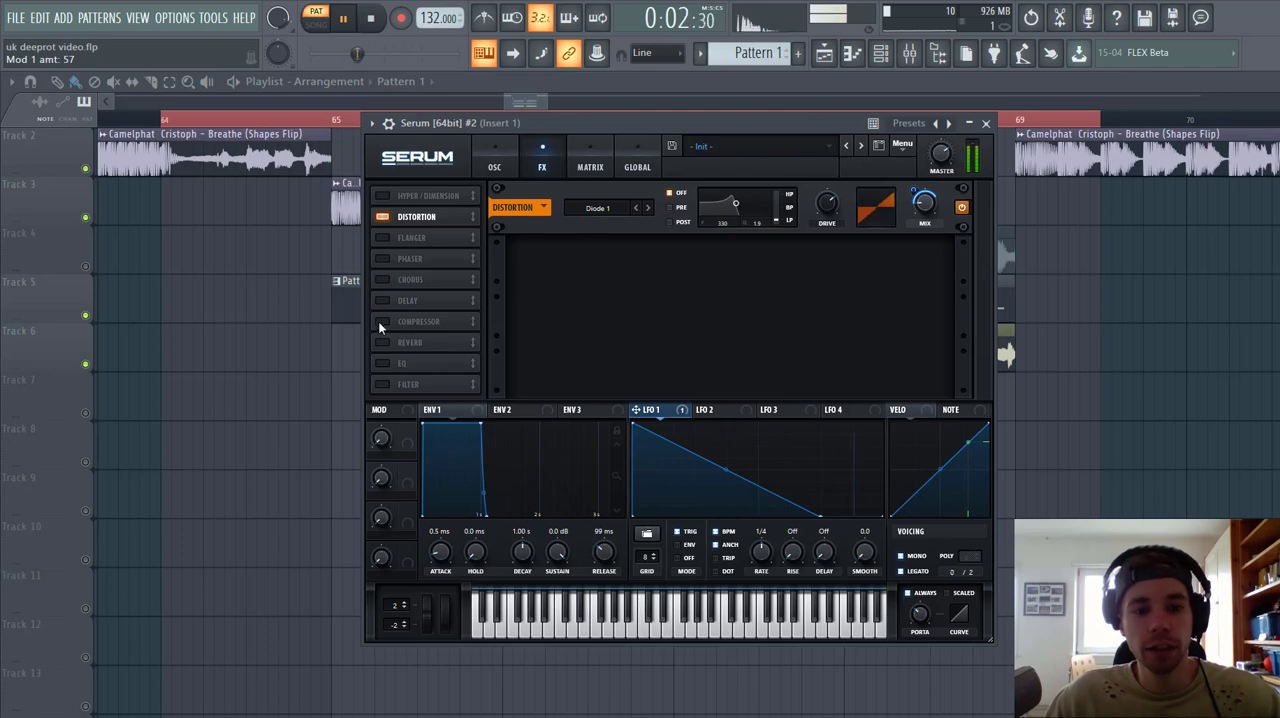
Step: Enable an EQ directly after the distortion, try a 5.9 dB high-band boost, and modulate that gain with LFO 1
{"action": "left_click", "coordinate": [381, 364]}
{"action": "left_click_drag", "start_coordinate": [402, 363], "coordinate": [419, 230]}
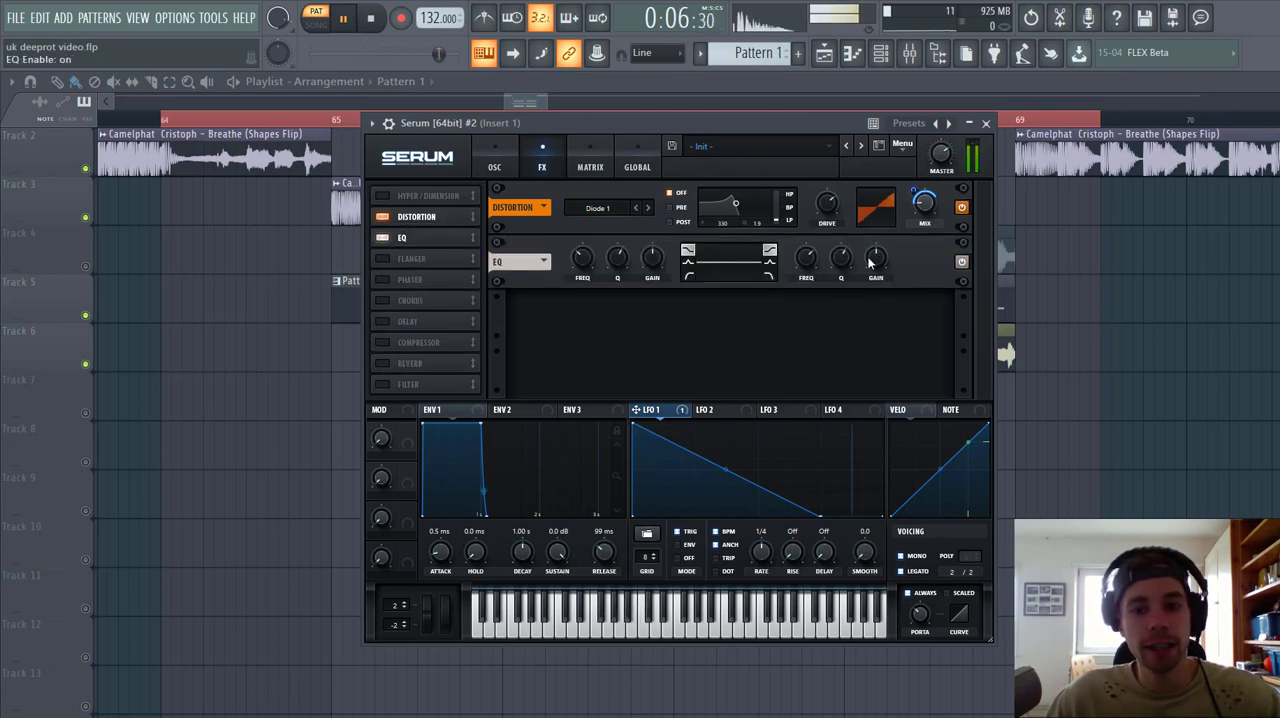
{"action": "left_click_drag", "start_coordinate": [875, 258], "coordinate": [875, 242]}
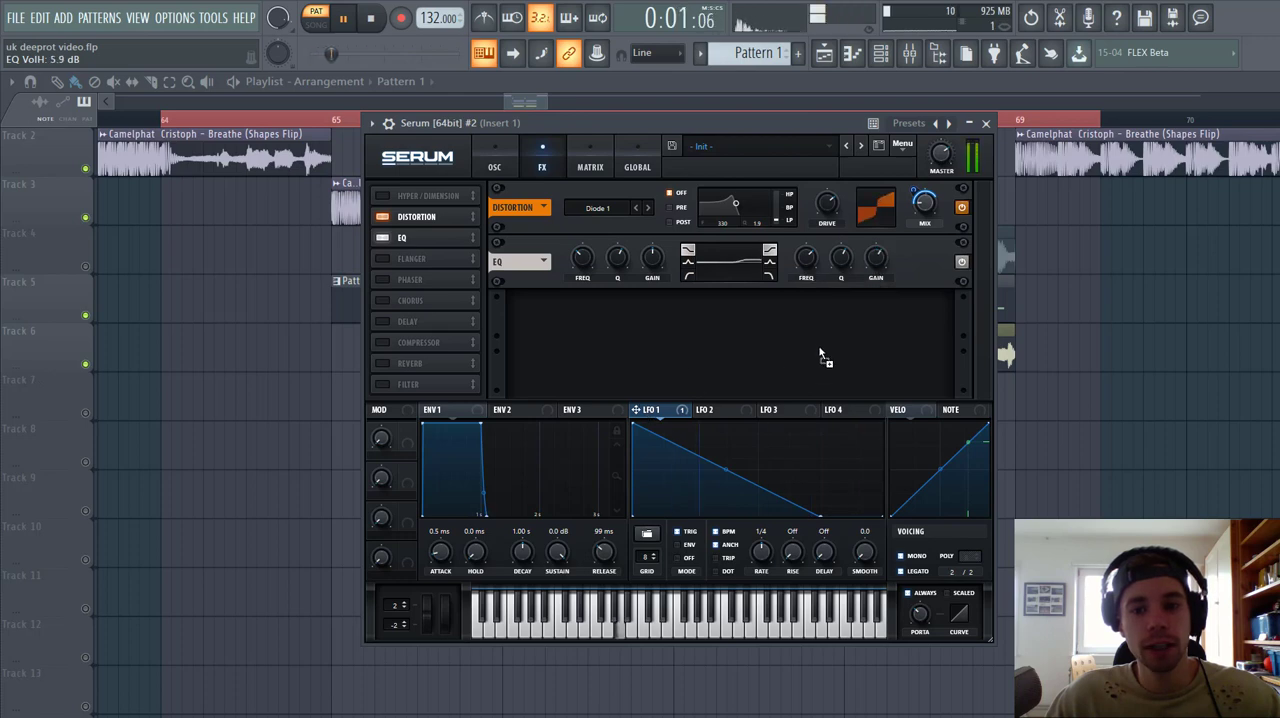
{"action": "left_click_drag", "start_coordinate": [820, 355], "coordinate": [867, 240]}
Step: Enable the Hyper/Dimension effect and set the Dimension mix to 24%
{"action": "left_click", "coordinate": [382, 195]}
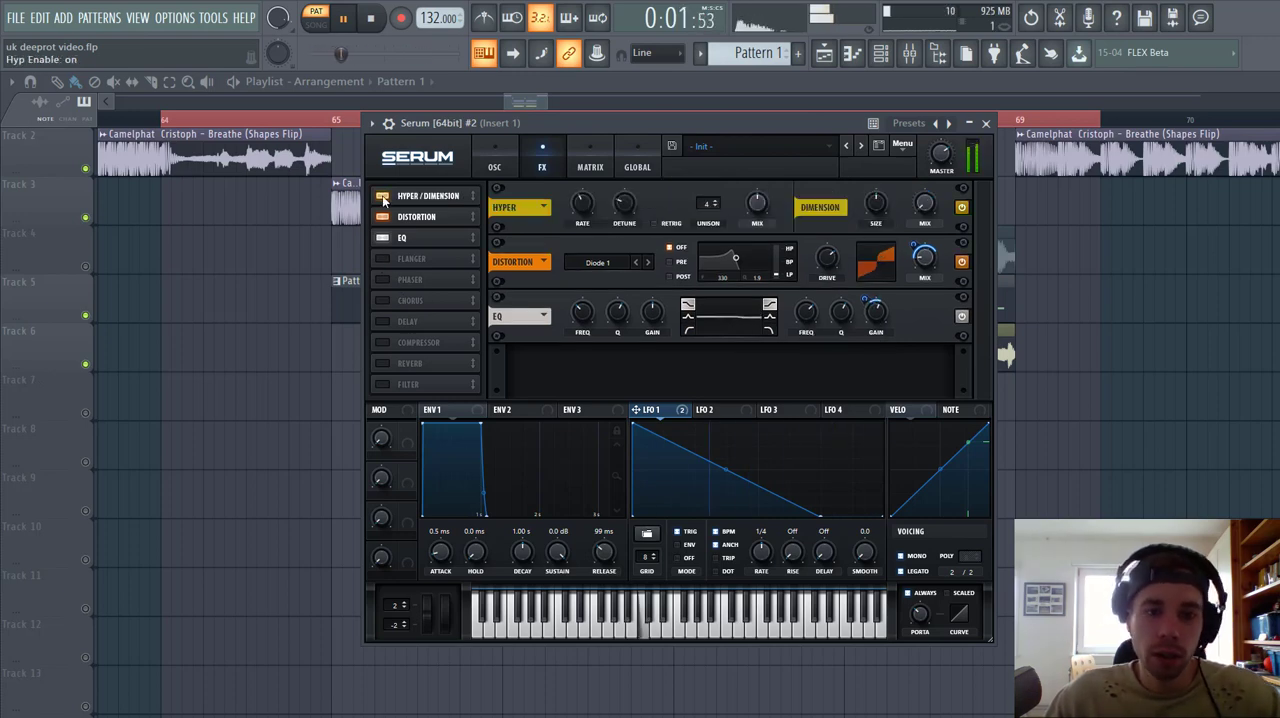
{"action": "left_click_drag", "start_coordinate": [925, 204], "coordinate": [928, 173]}
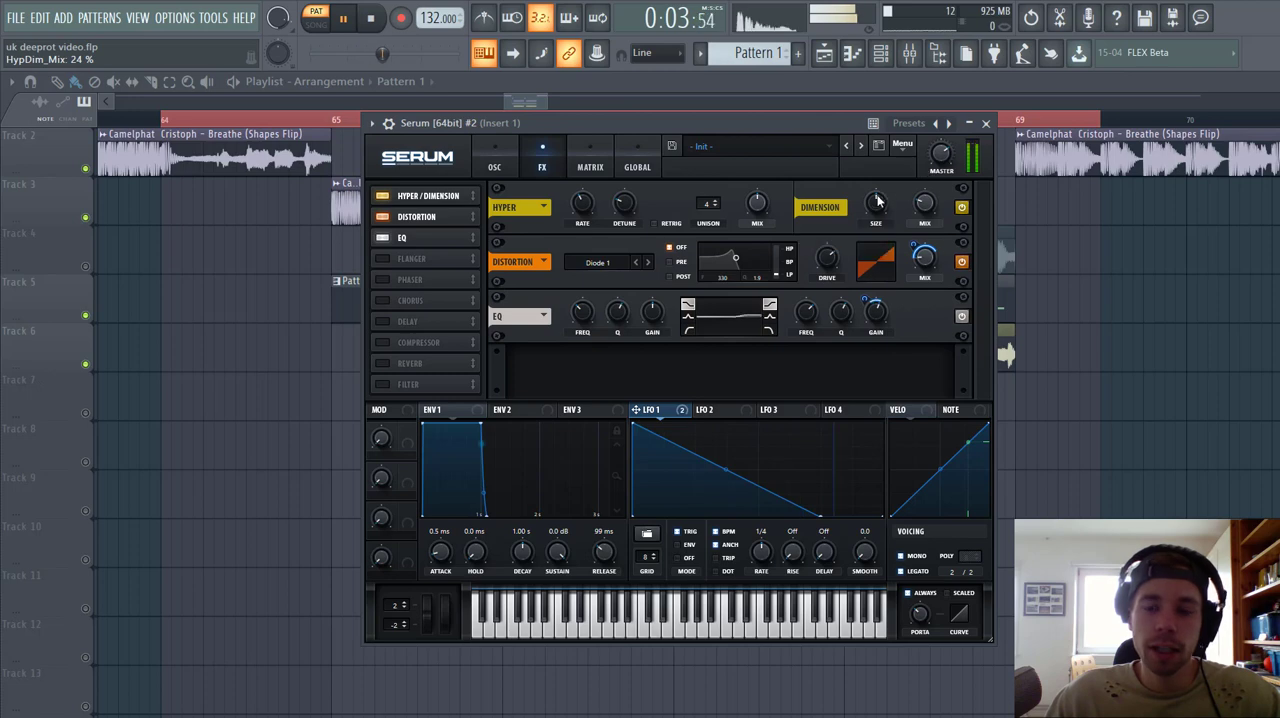
Step: Set the Hyper mix to 0% and the Dimension size to 31%
{"action": "left_click_drag", "start_coordinate": [874, 206], "coordinate": [871, 225]}
{"action": "left_click_drag", "start_coordinate": [755, 205], "coordinate": [787, 258]}
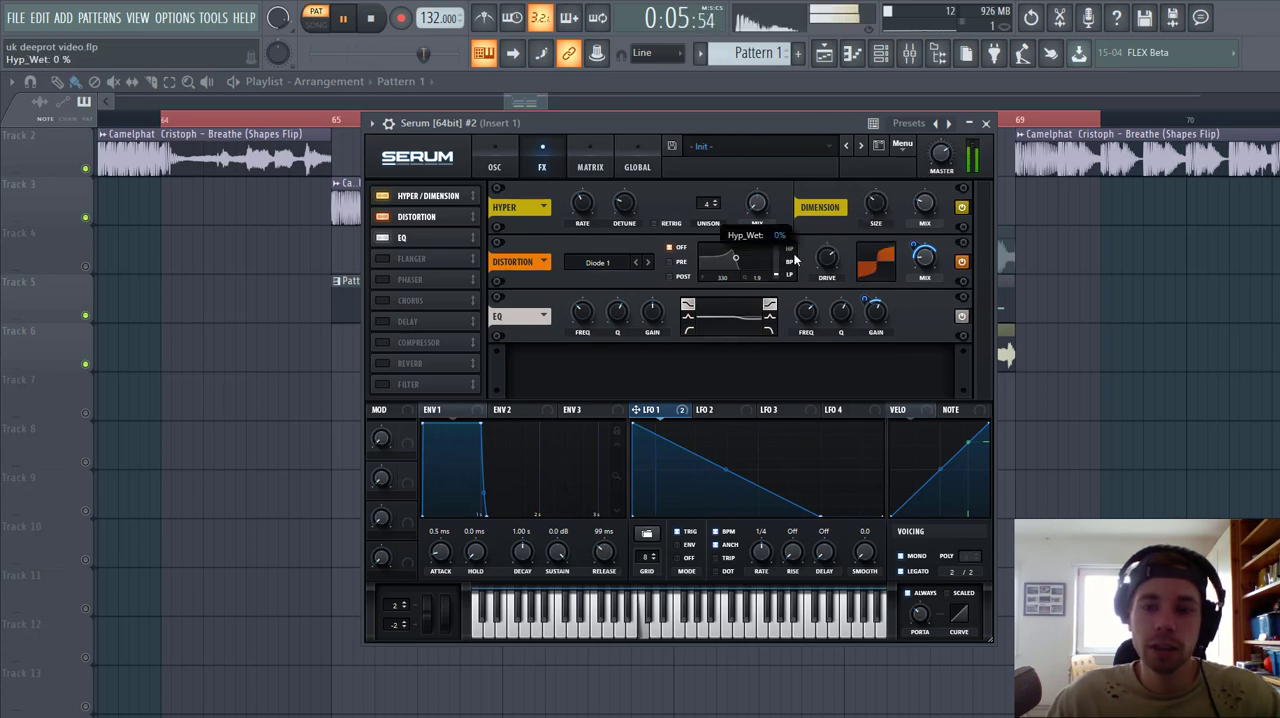
{"action": "left_click_drag", "start_coordinate": [873, 208], "coordinate": [876, 211]}
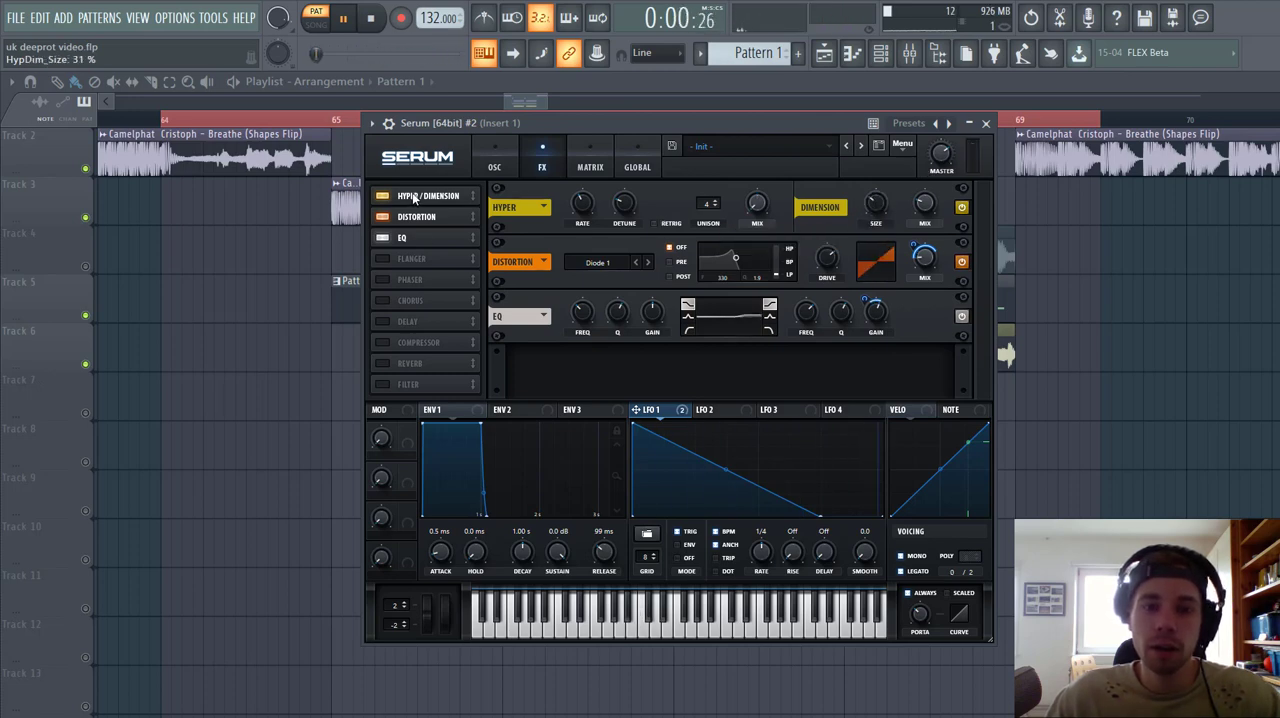
Step: Enable the compressor and reorder the effects chain to Distortion, Hyper/Dimension, Compressor, EQ
{"action": "left_click_drag", "start_coordinate": [413, 197], "coordinate": [415, 242]}
{"action": "left_click", "coordinate": [403, 344]}
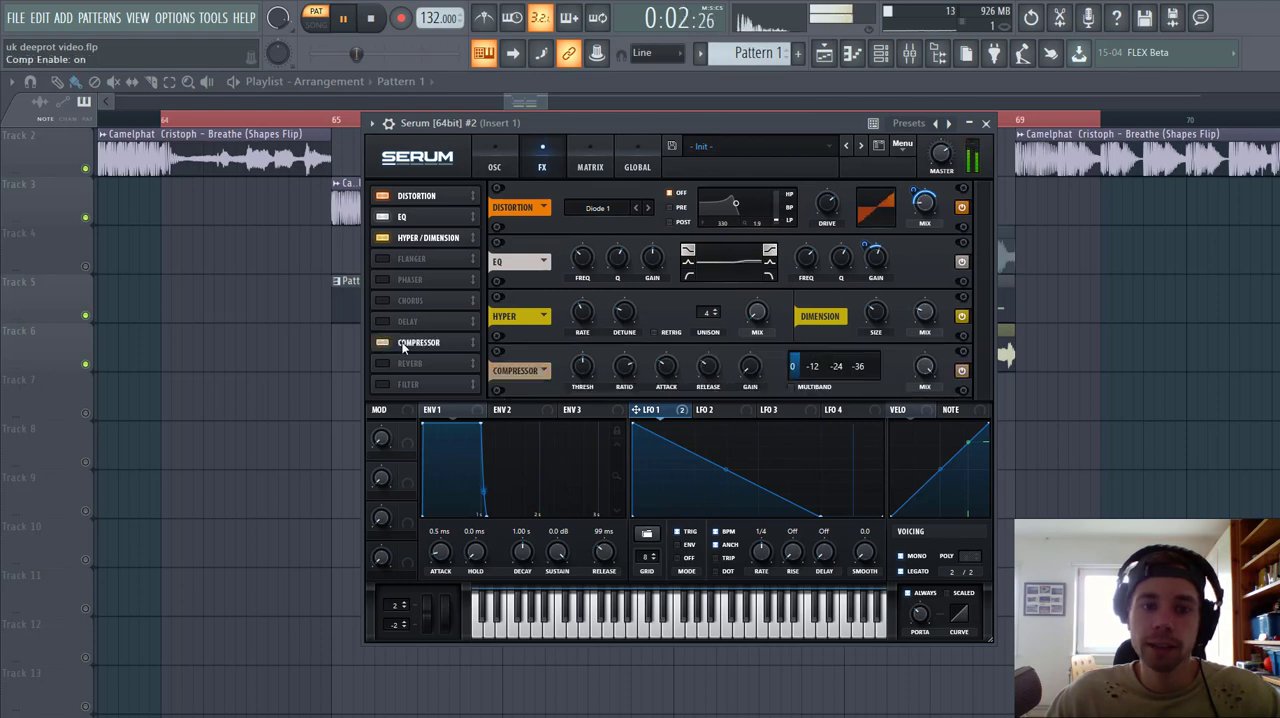
{"action": "left_click_drag", "start_coordinate": [403, 344], "coordinate": [416, 259]}
Step: Switch the compressor to multiband with 10.7 dB gain and set its high band to 59%
{"action": "left_click", "coordinate": [754, 314]}
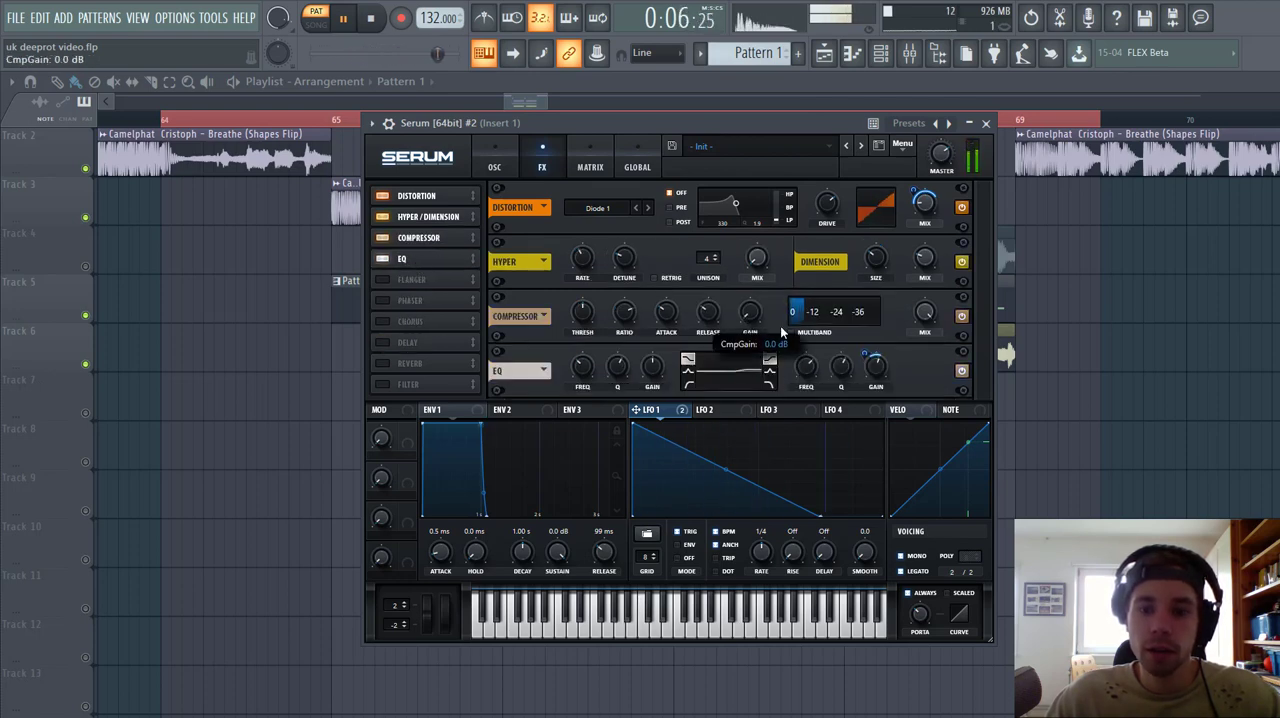
{"action": "left_click", "coordinate": [791, 332]}
{"action": "left_click_drag", "start_coordinate": [754, 309], "coordinate": [758, 275]}
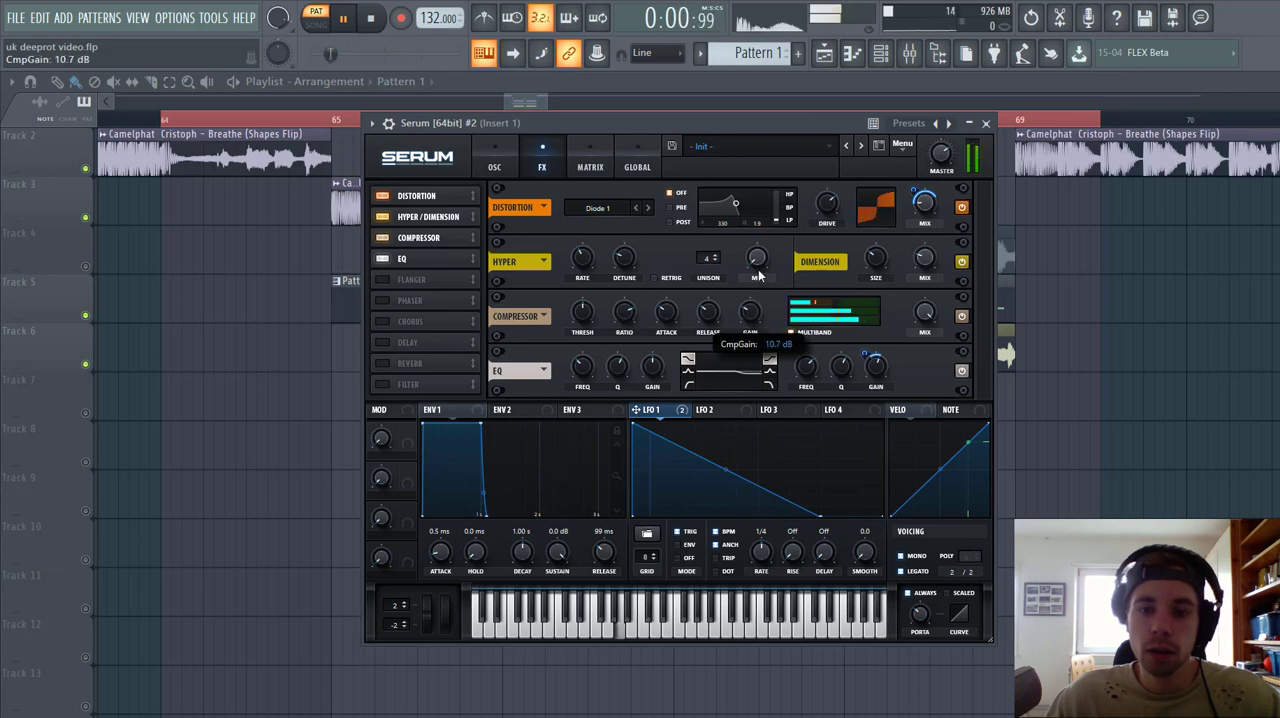
{"action": "left_click", "coordinate": [843, 307]}
{"action": "left_click_drag", "start_coordinate": [838, 307], "coordinate": [836, 306]}
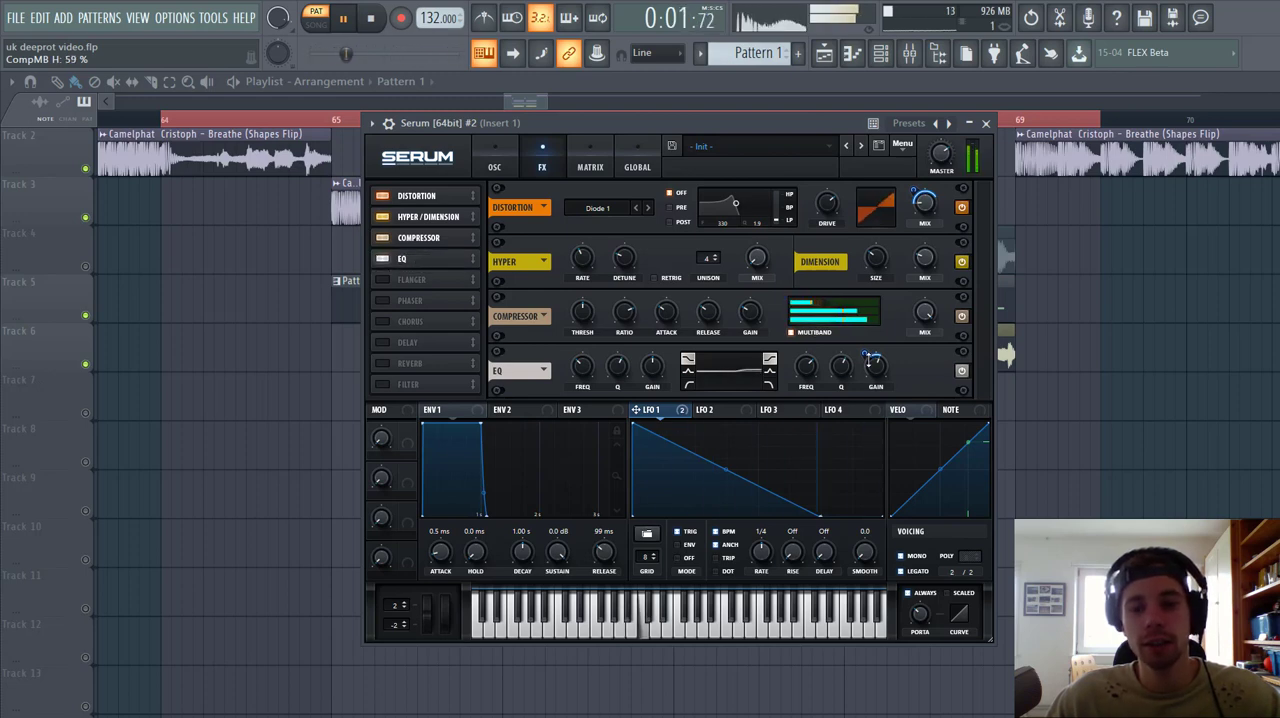
Step: Set the LFO 1 modulation of the EQ's high-band gain to -39 and low-band gain to 12, and enable the Chorus effect
{"action": "mouse_move", "coordinate": [869, 359]}
{"action": "left_mouse_down"}
{"action": "mouse_move", "coordinate": [876, 369]}
{"action": "mouse_move", "coordinate": [862, 358]}
{"action": "left_mouse_up"}
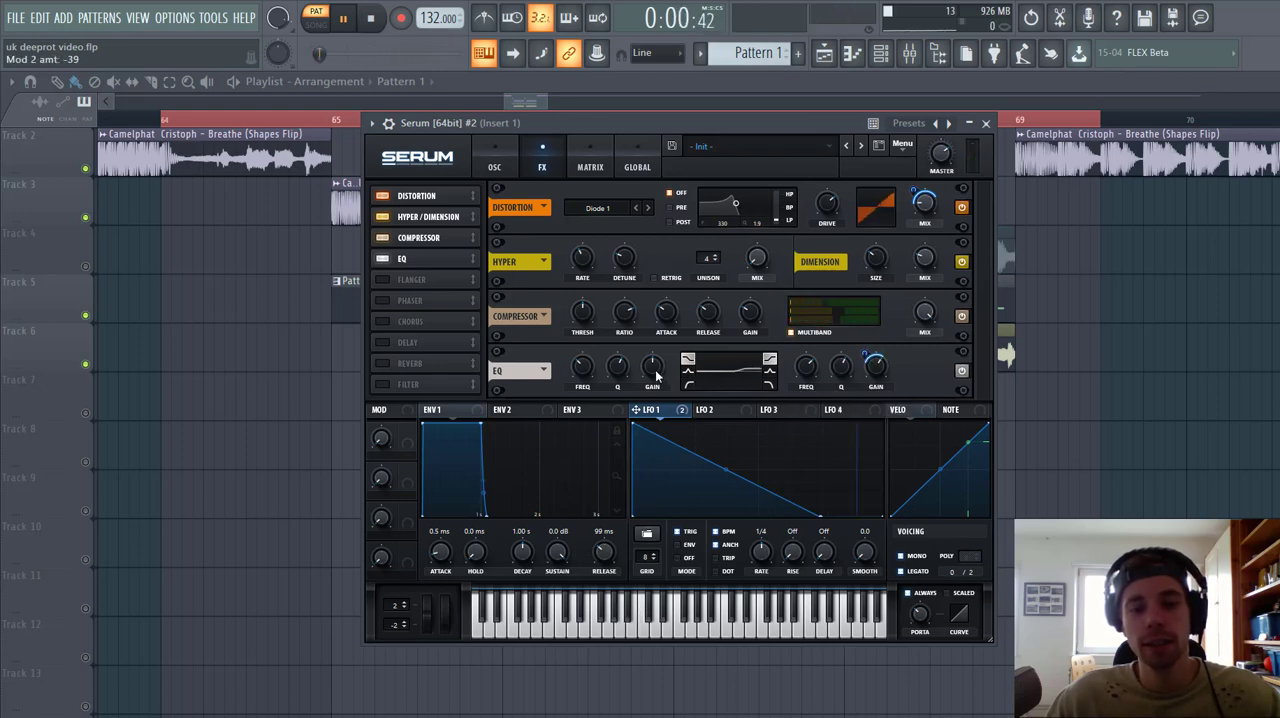
{"action": "mouse_move", "coordinate": [656, 374]}
{"action": "left_click_drag", "start_coordinate": [662, 347], "coordinate": [640, 388]}
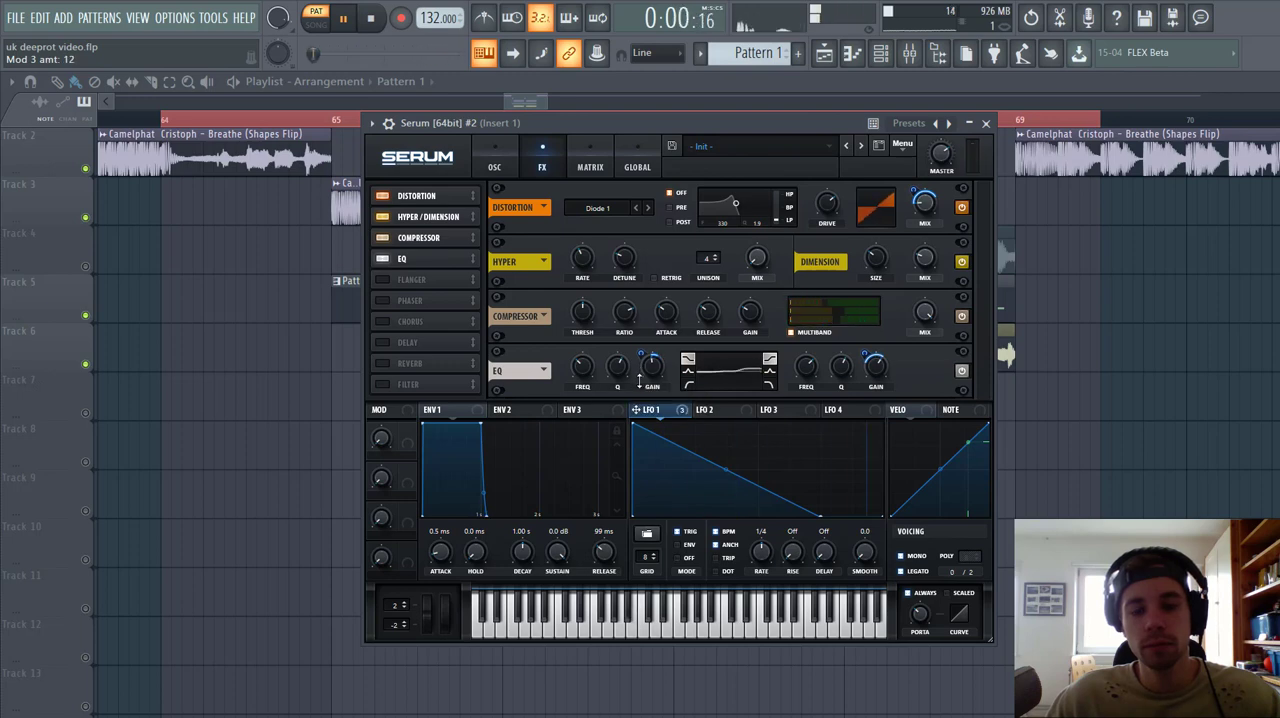
{"action": "left_click", "coordinate": [412, 326]}
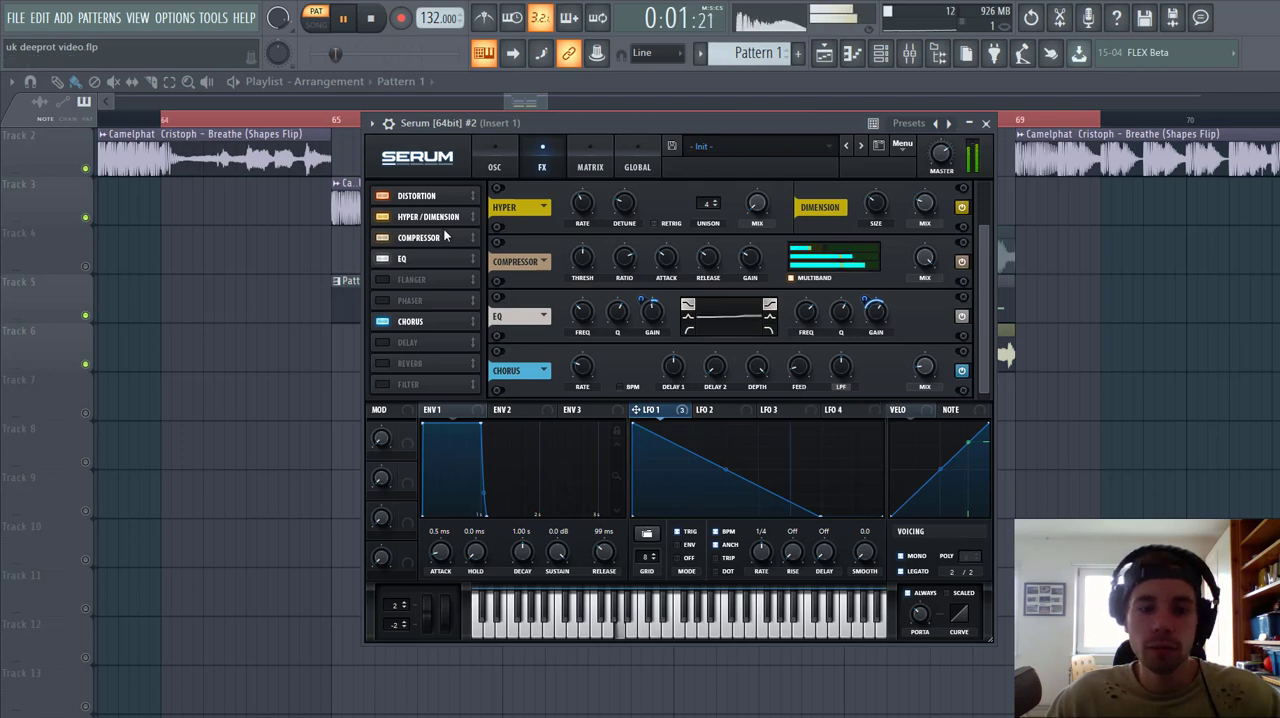
Step: Mute the Serum #2 channel, then open the first Serum [64bit] channel and initialise its preset
{"action": "key", "text": "F6"}
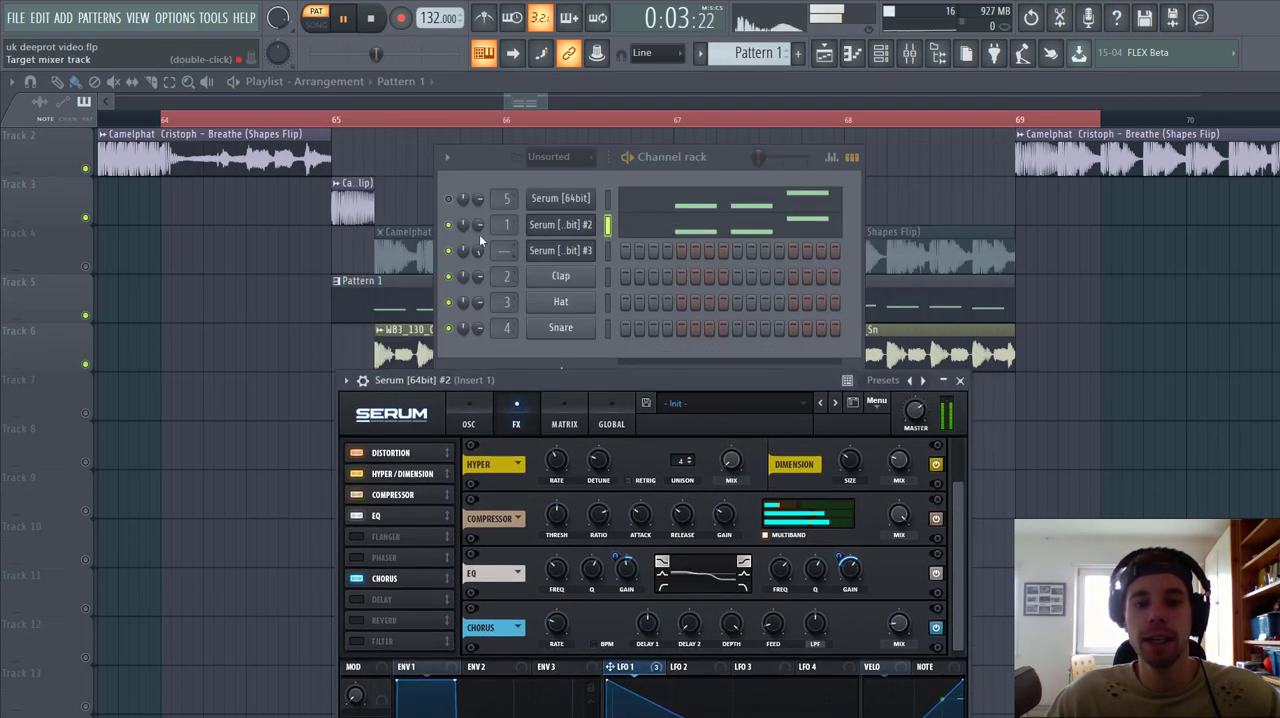
{"action": "left_click", "coordinate": [448, 224]}
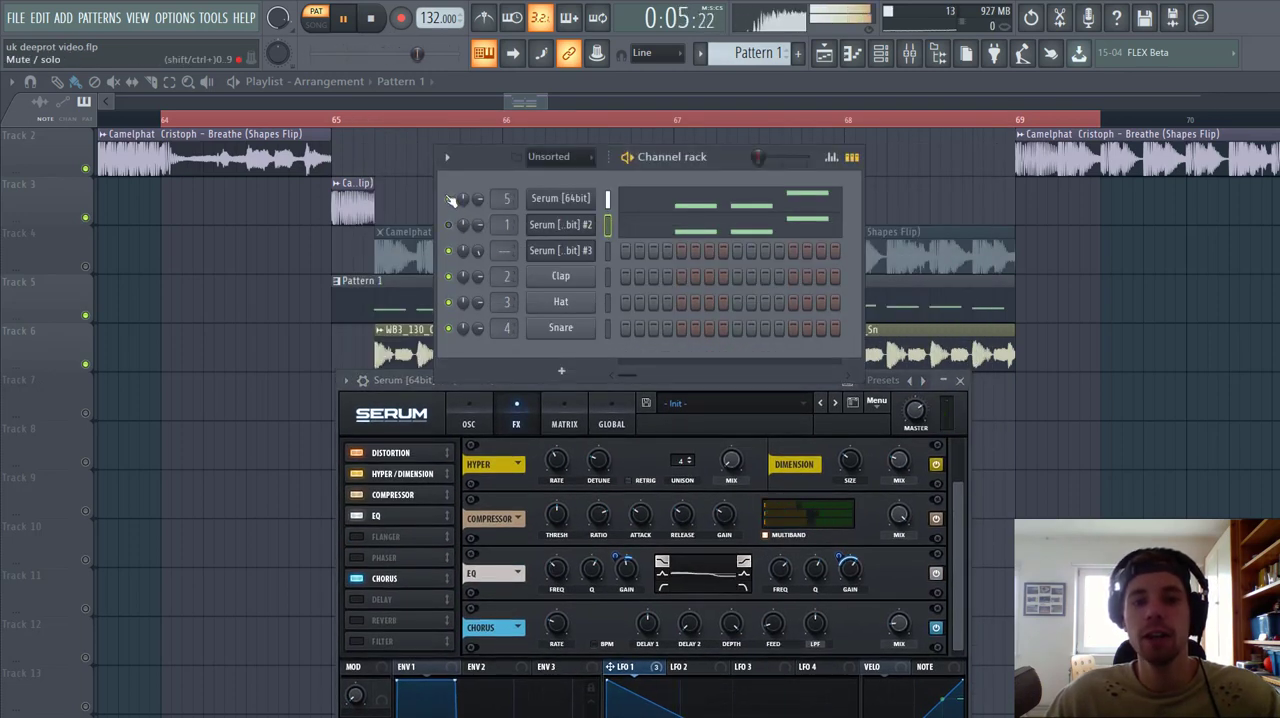
{"action": "left_click", "coordinate": [566, 199]}
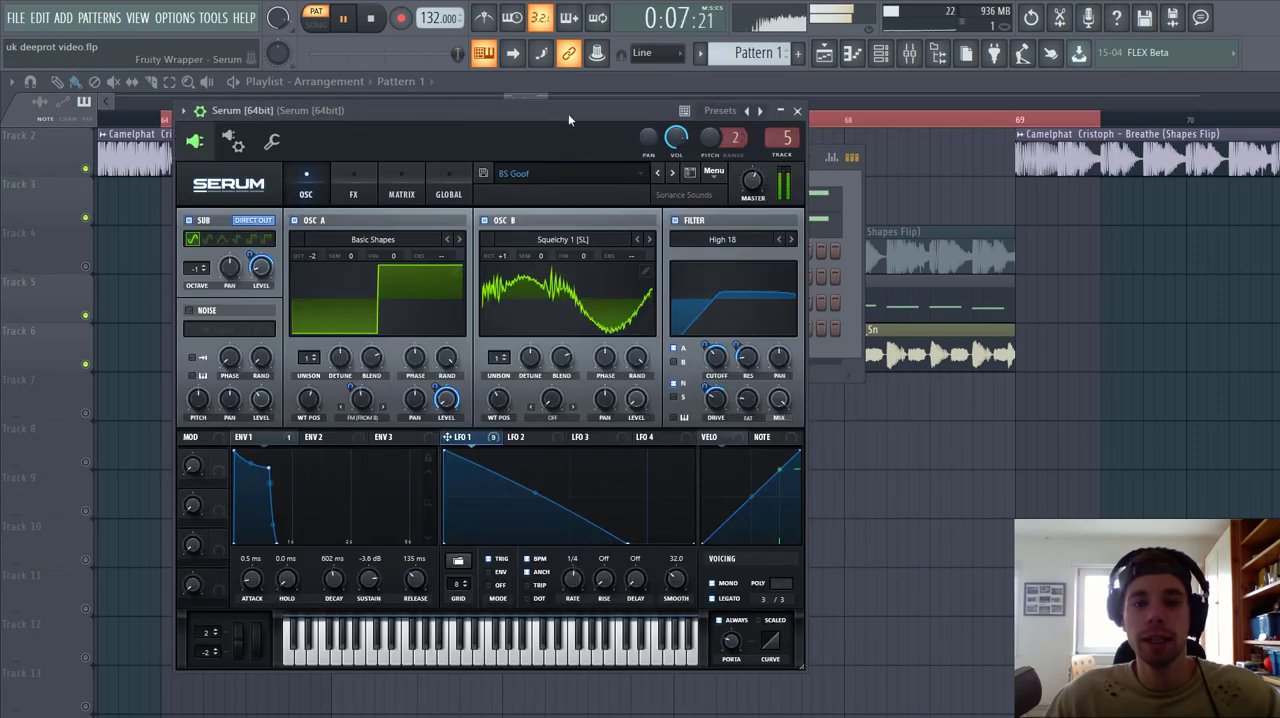
{"action": "left_click_drag", "start_coordinate": [568, 113], "coordinate": [678, 125]}
{"action": "left_click", "coordinate": [833, 182]}
{"action": "left_click", "coordinate": [862, 254]}
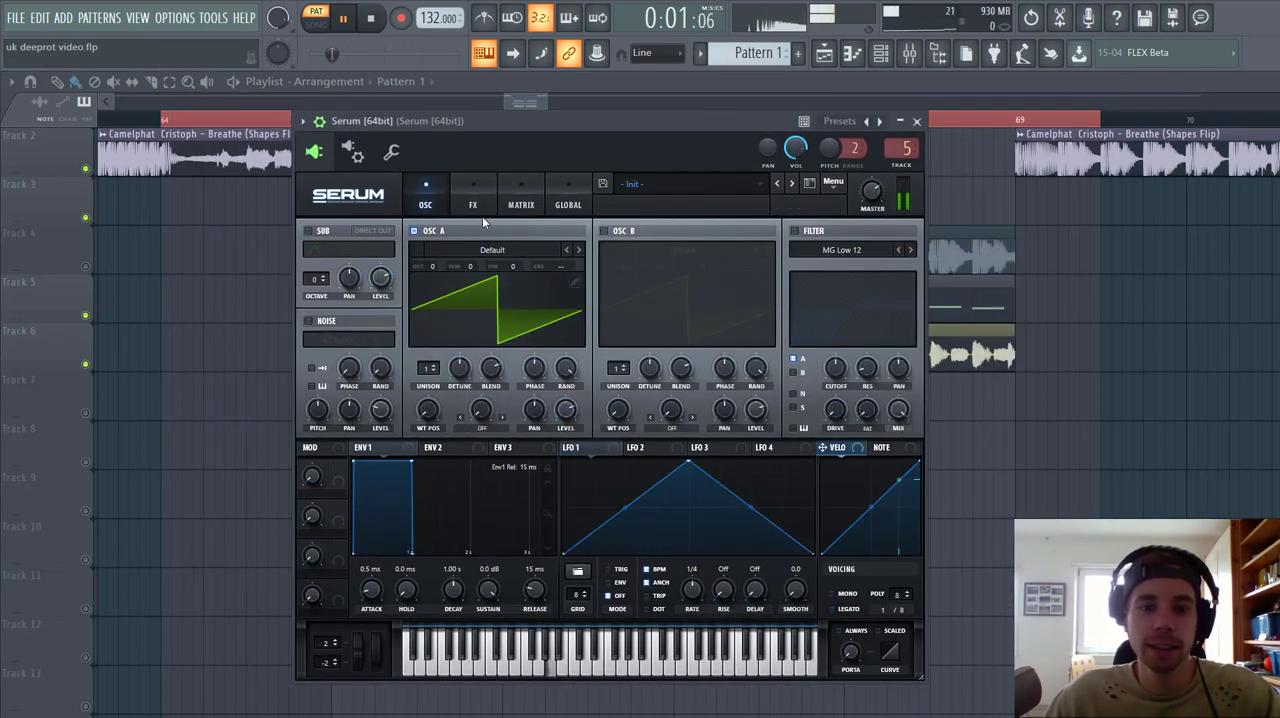
Step: Load the Basic Shapes wavetable in OSC A, with wavetable position 4 and octave -2
{"action": "left_click", "coordinate": [492, 249]}
{"action": "mouse_move", "coordinate": [700, 267]}
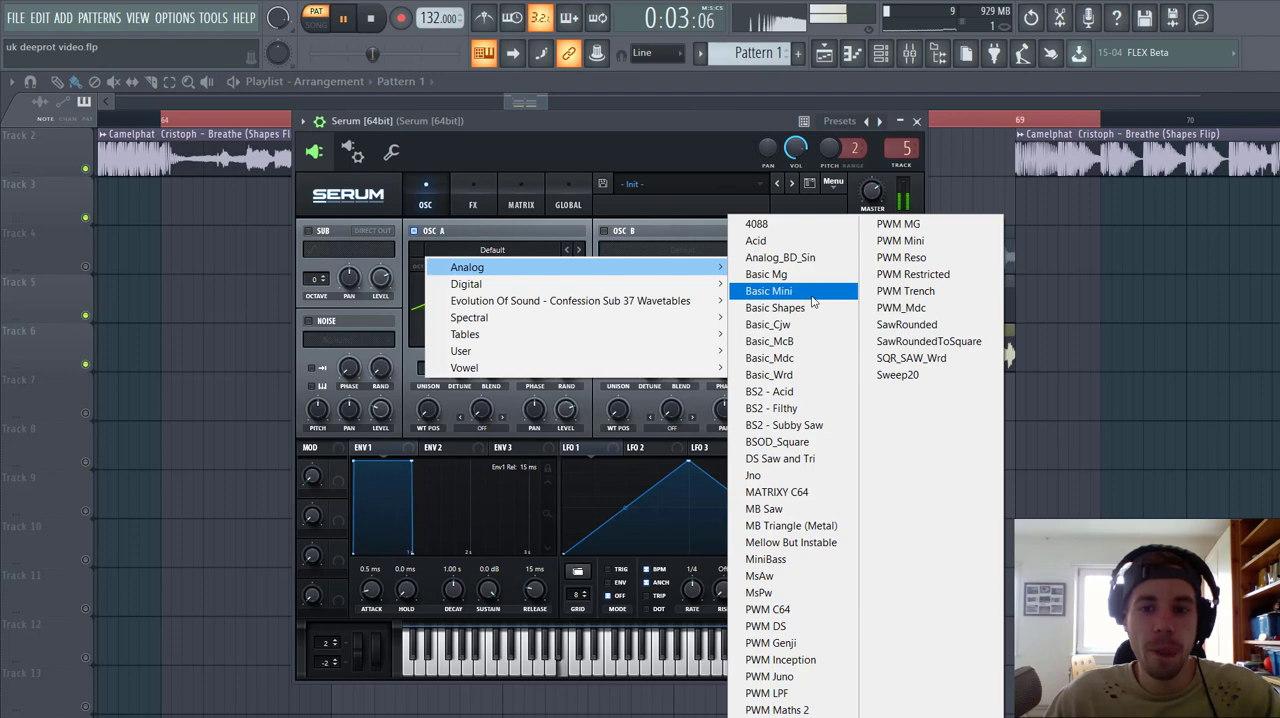
{"action": "left_click", "coordinate": [800, 307]}
{"action": "left_click_drag", "start_coordinate": [426, 420], "coordinate": [425, 364]}
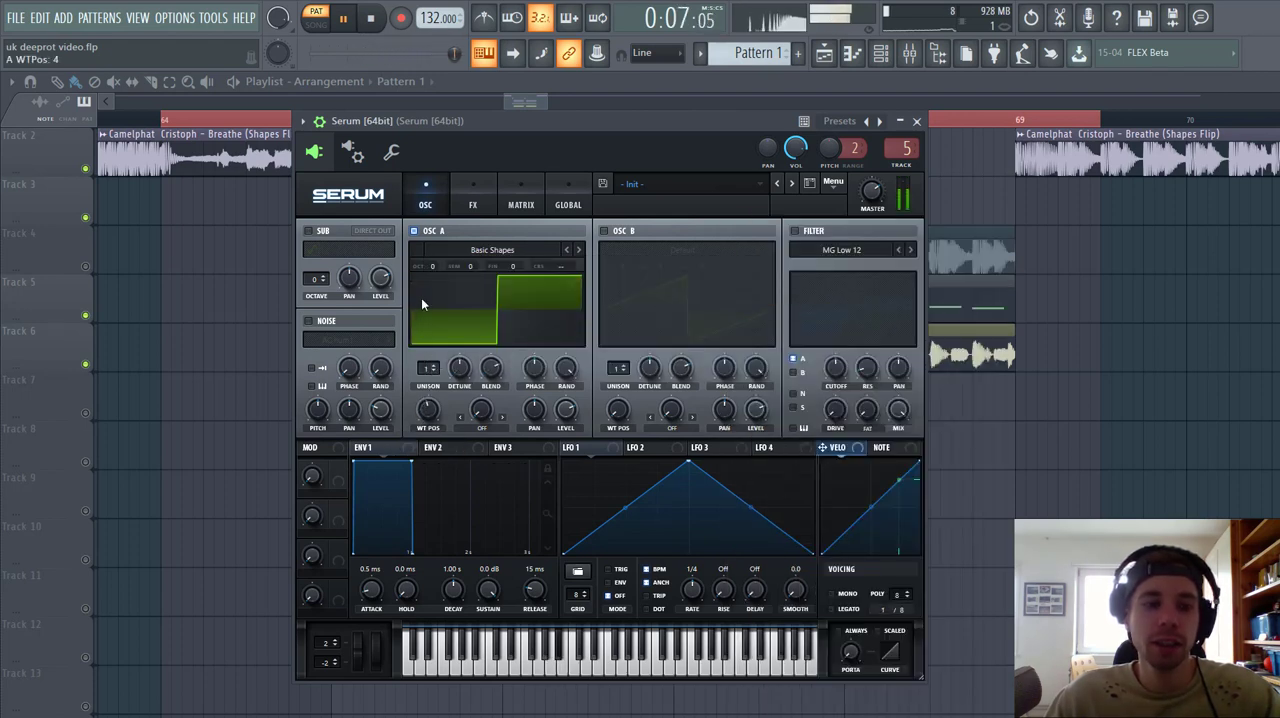
{"action": "left_click_drag", "start_coordinate": [430, 266], "coordinate": [433, 296]}
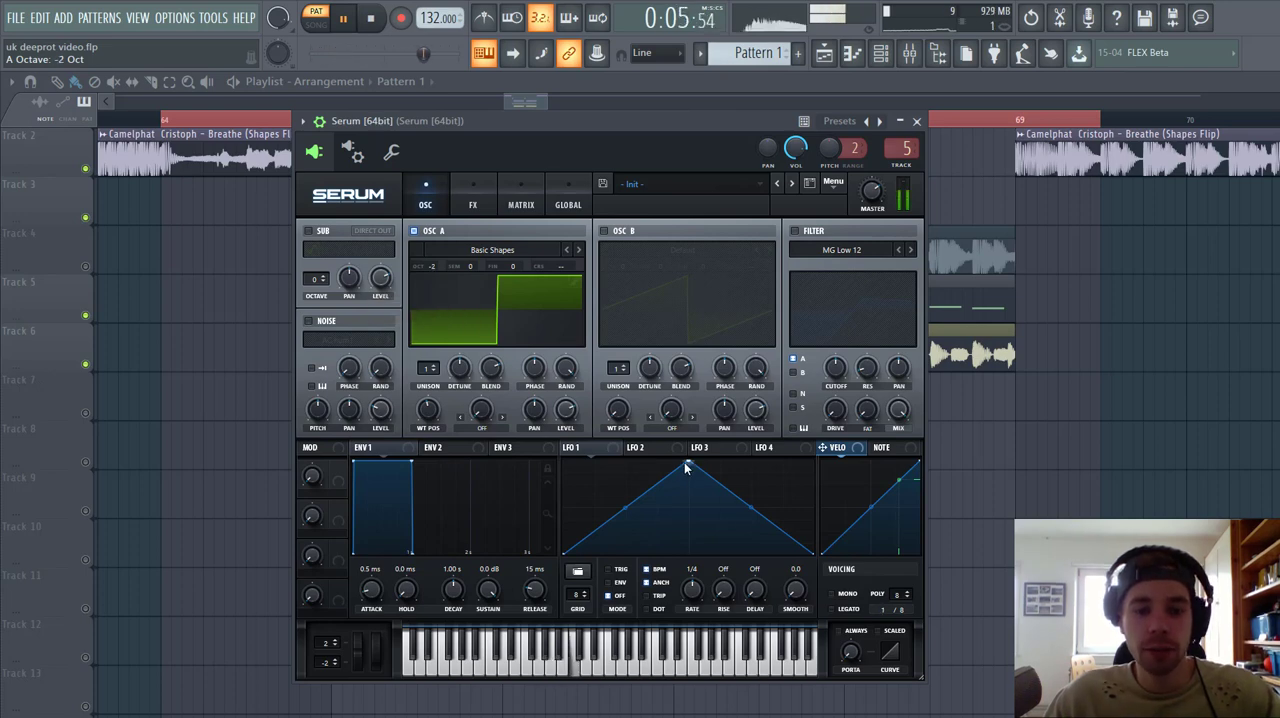
Step: Reshape LFO 1 into a triggered, outward-curved fall reaching zero past mid-length, and assign it to OSC A's level set at 0%
{"action": "left_click_drag", "start_coordinate": [686, 467], "coordinate": [540, 397]}
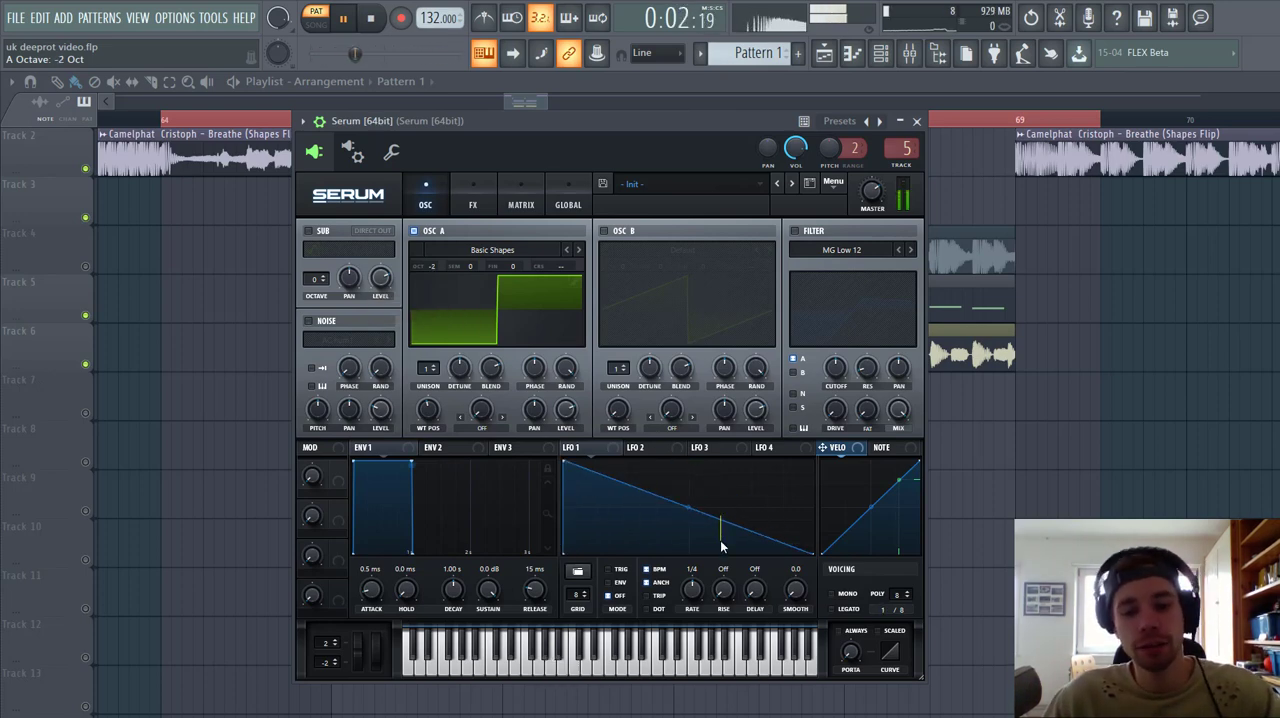
{"action": "double_click", "coordinate": [719, 518]}
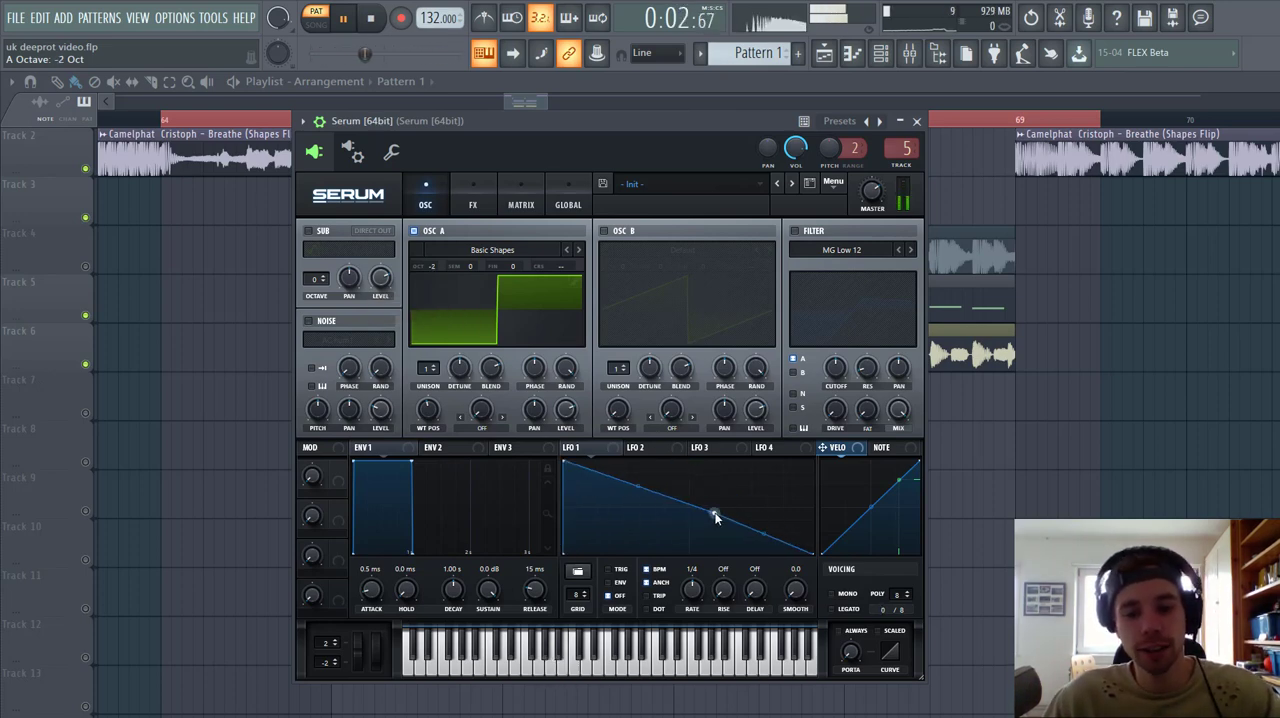
{"action": "left_click_drag", "start_coordinate": [719, 518], "coordinate": [726, 567]}
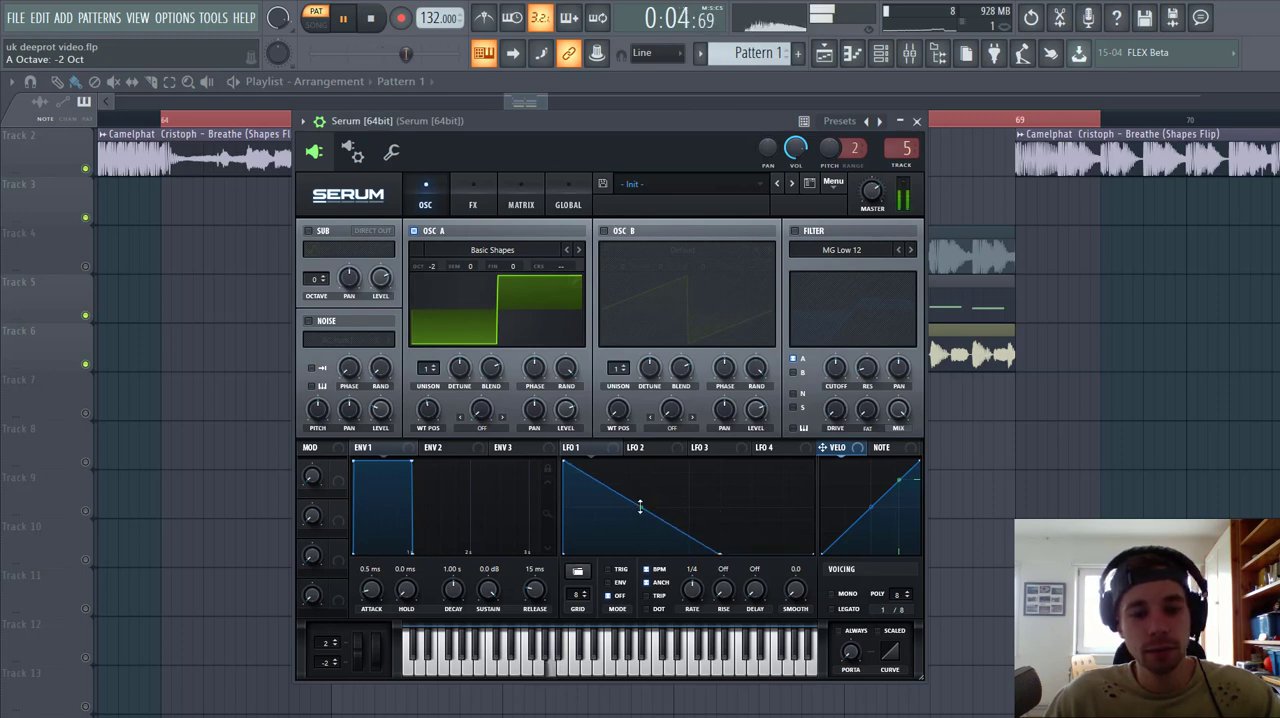
{"action": "left_click_drag", "start_coordinate": [640, 507], "coordinate": [640, 490]}
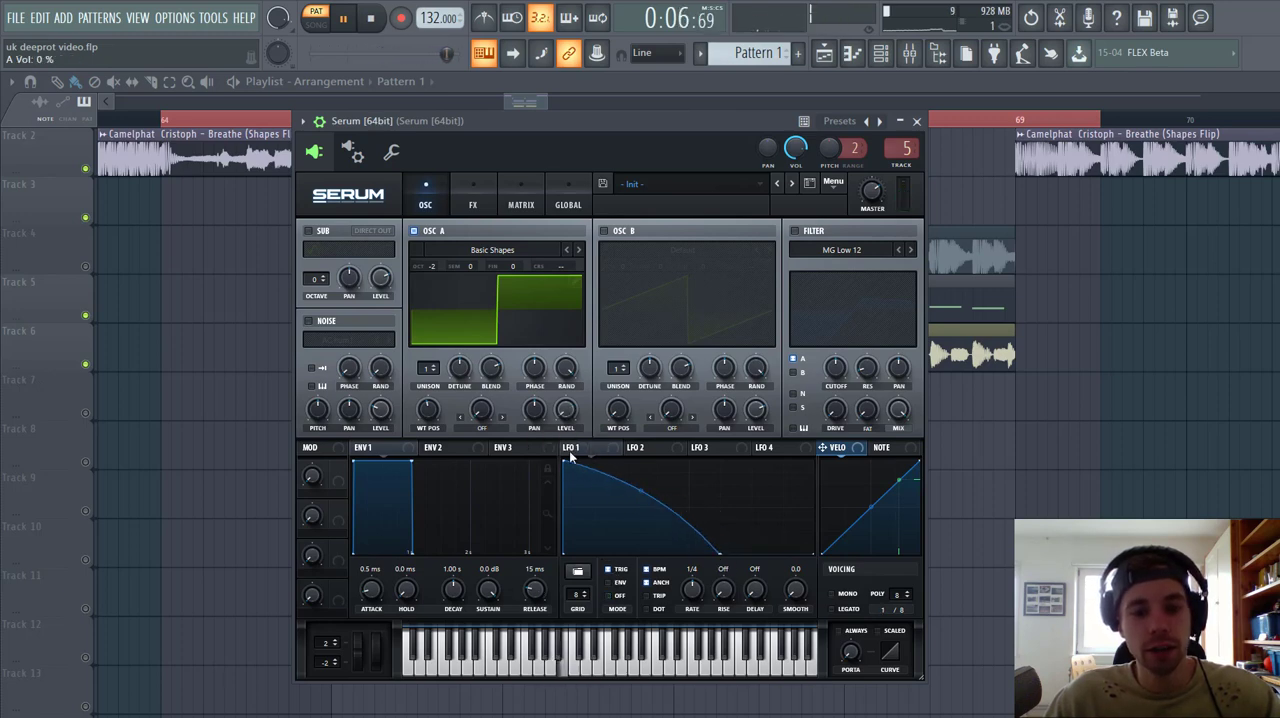
{"action": "left_click_drag", "start_coordinate": [567, 447], "coordinate": [557, 410]}
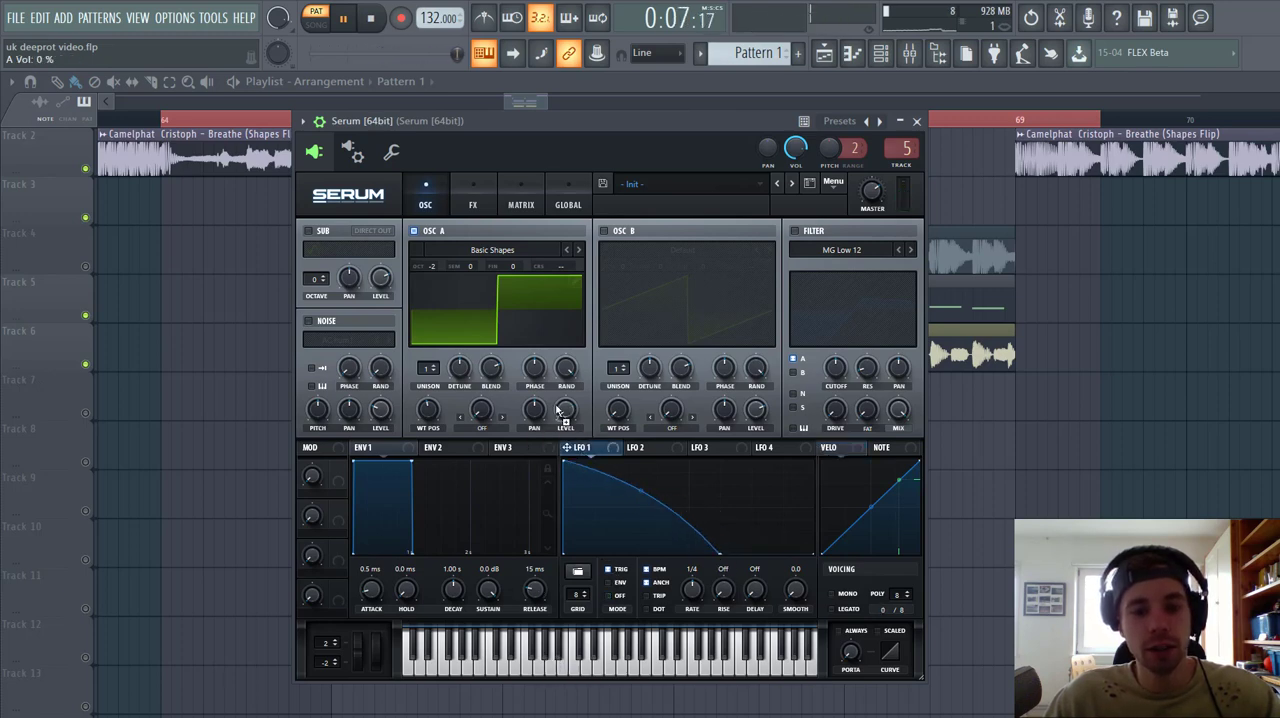
Step: Enable OSC B at 0% level with the Spectral wavetable Squelchy 1 [SL] and set its wavetable position to 98
{"action": "left_click", "coordinate": [603, 230]}
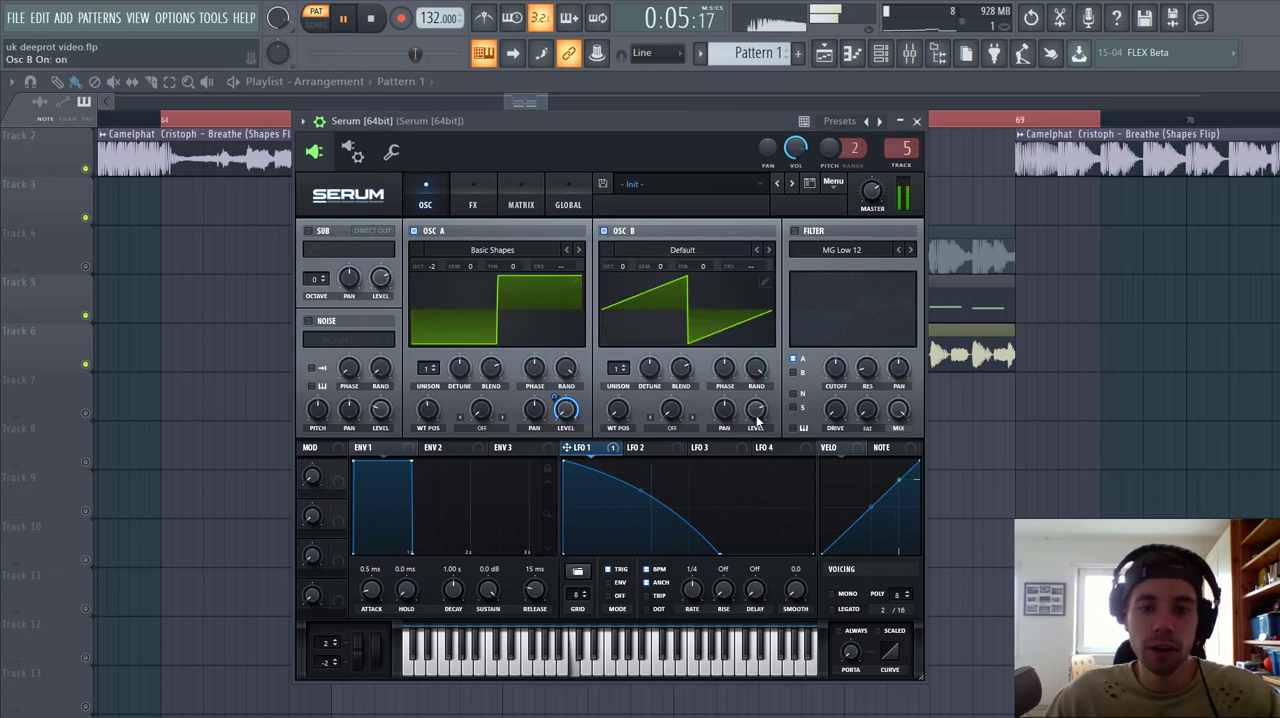
{"action": "left_click", "coordinate": [691, 254]}
{"action": "mouse_move", "coordinate": [668, 333]}
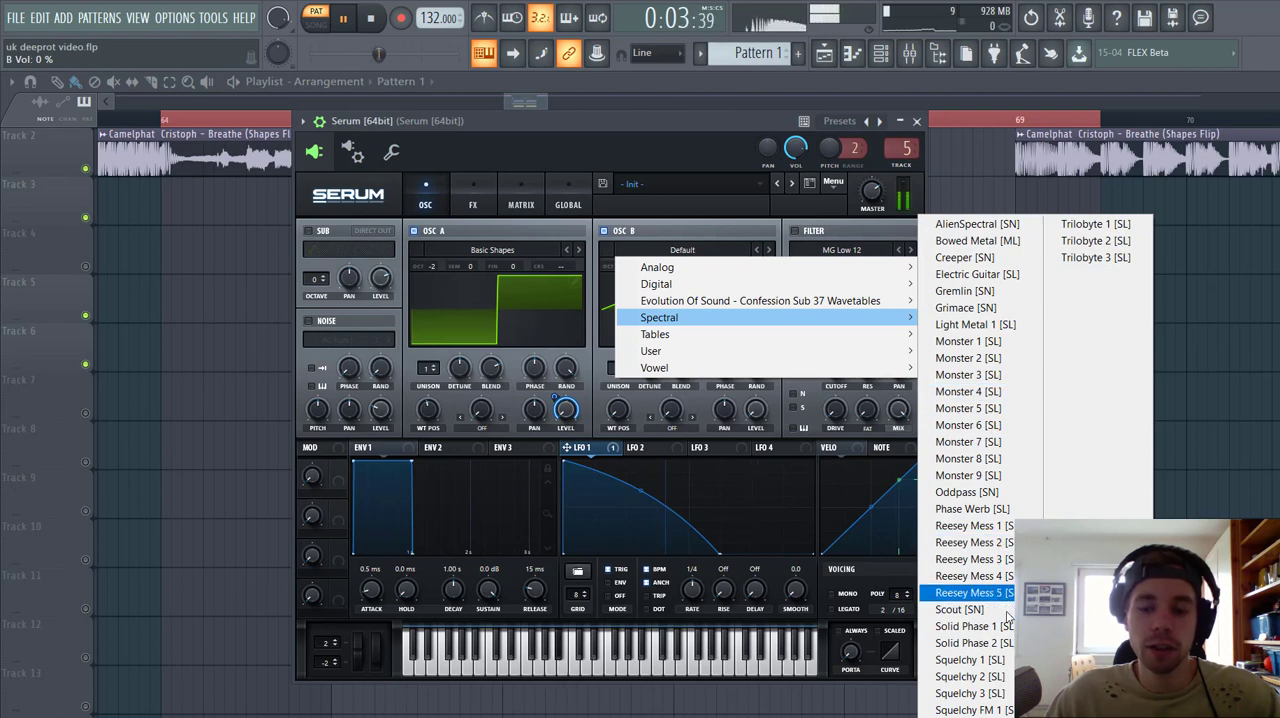
{"action": "left_click", "coordinate": [984, 664]}
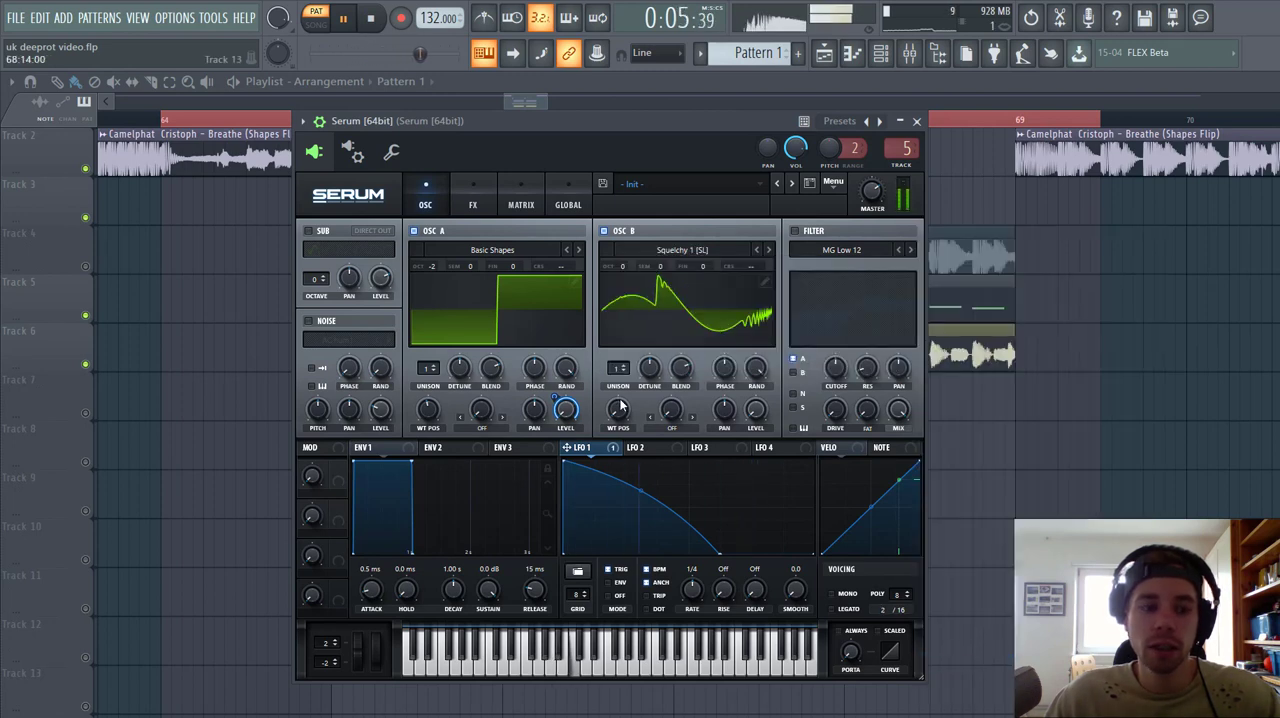
{"action": "left_click_drag", "start_coordinate": [629, 411], "coordinate": [632, 345]}
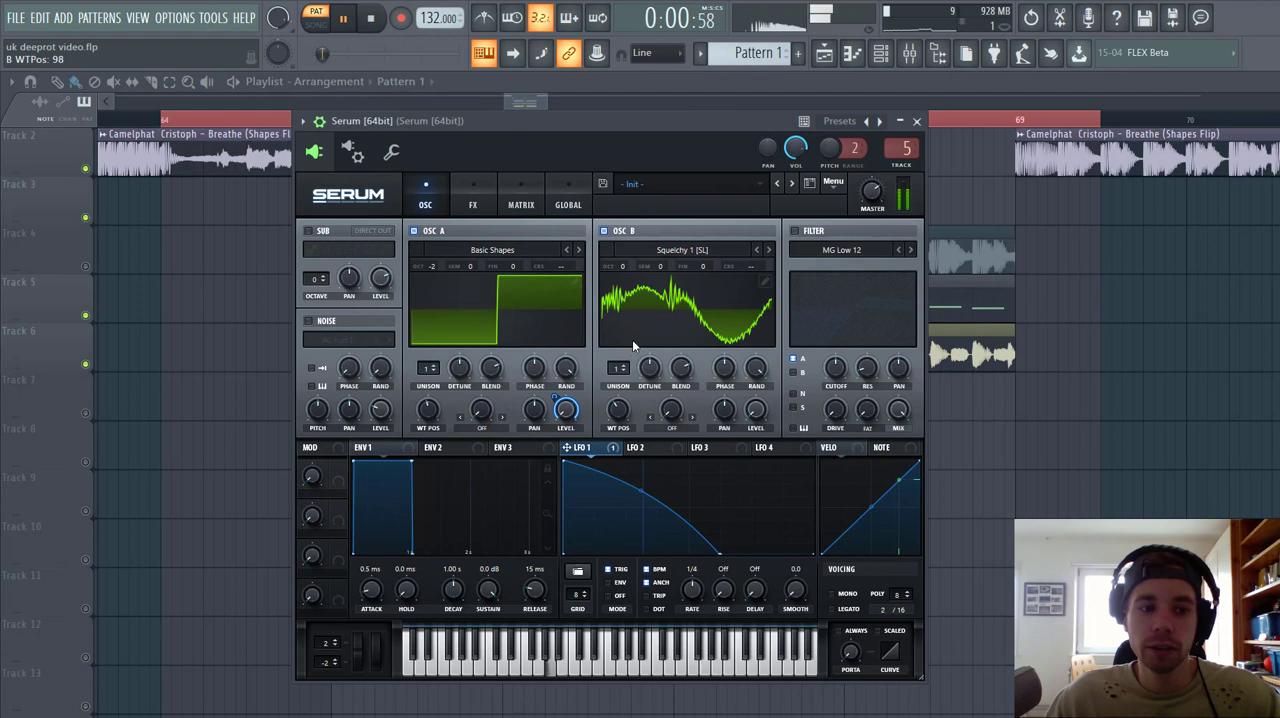
Step: Set OSC A's warp mode to FM (from B) with a warp amount of 45%
{"action": "left_click", "coordinate": [476, 429]}
{"action": "left_click", "coordinate": [479, 420]}
{"action": "left_click", "coordinate": [480, 428]}
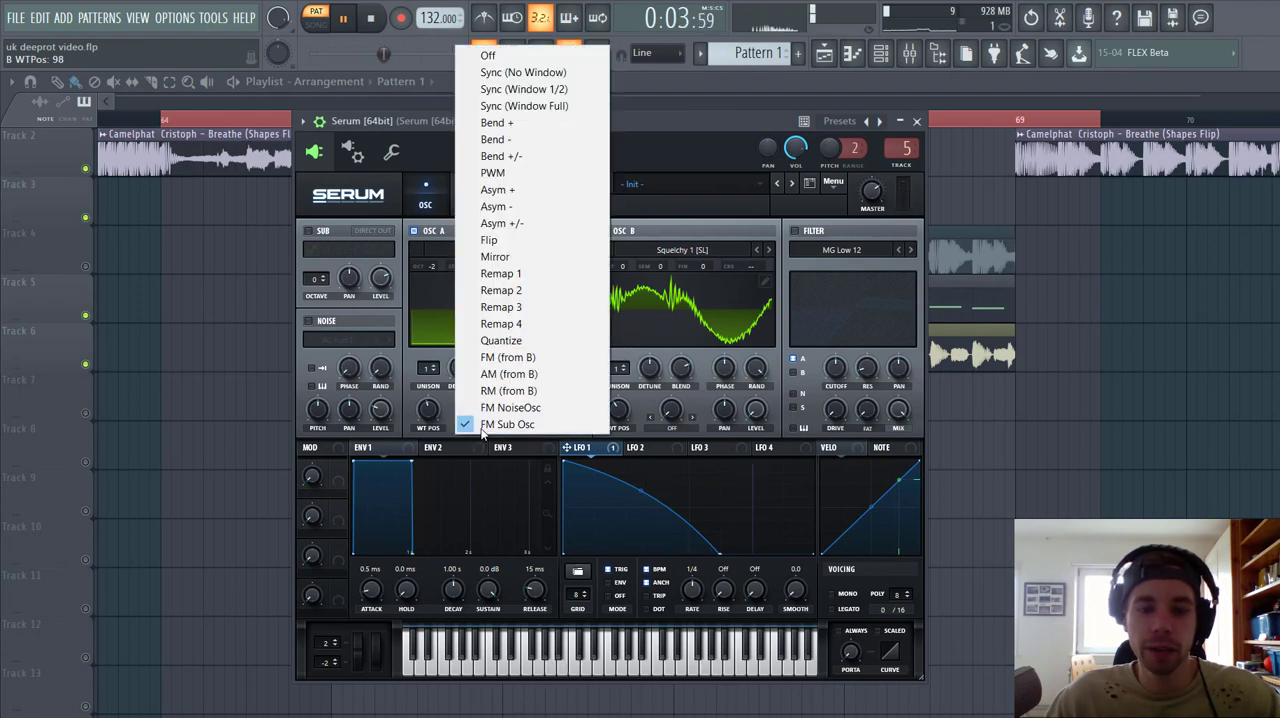
{"action": "left_click", "coordinate": [492, 362]}
{"action": "left_click_drag", "start_coordinate": [495, 409], "coordinate": [495, 407]}
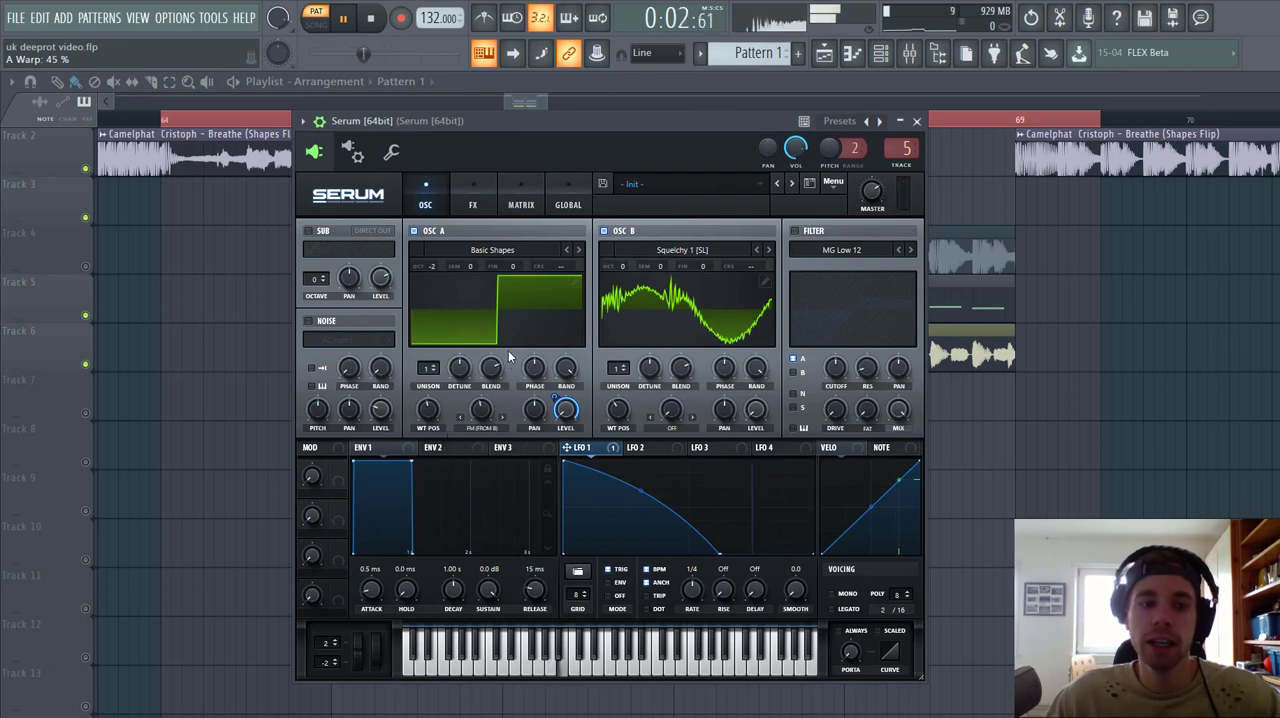
Step: Tune OSC B to octave +1 and +7 semitones
{"action": "left_click_drag", "start_coordinate": [625, 263], "coordinate": [632, 255]}
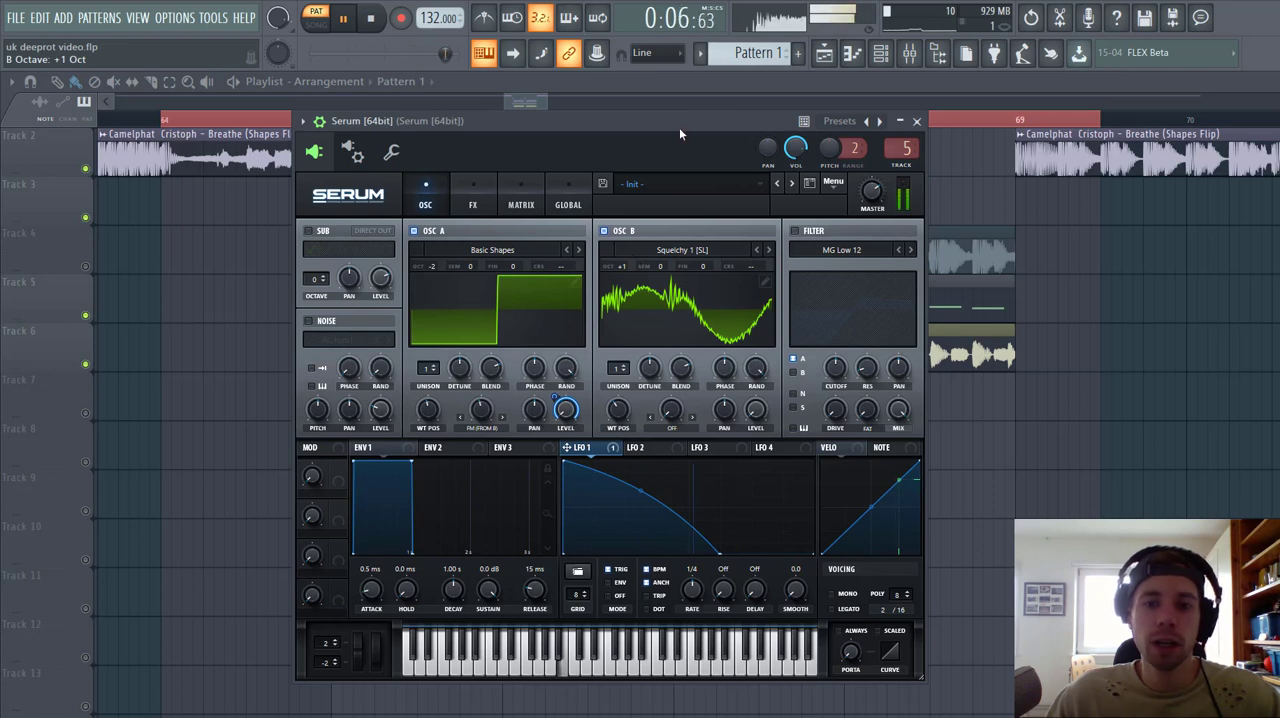
{"action": "key", "text": "Escape"}
{"action": "scroll", "coordinate": [680, 114], "scroll_direction": "right", "scroll_amount": 3}
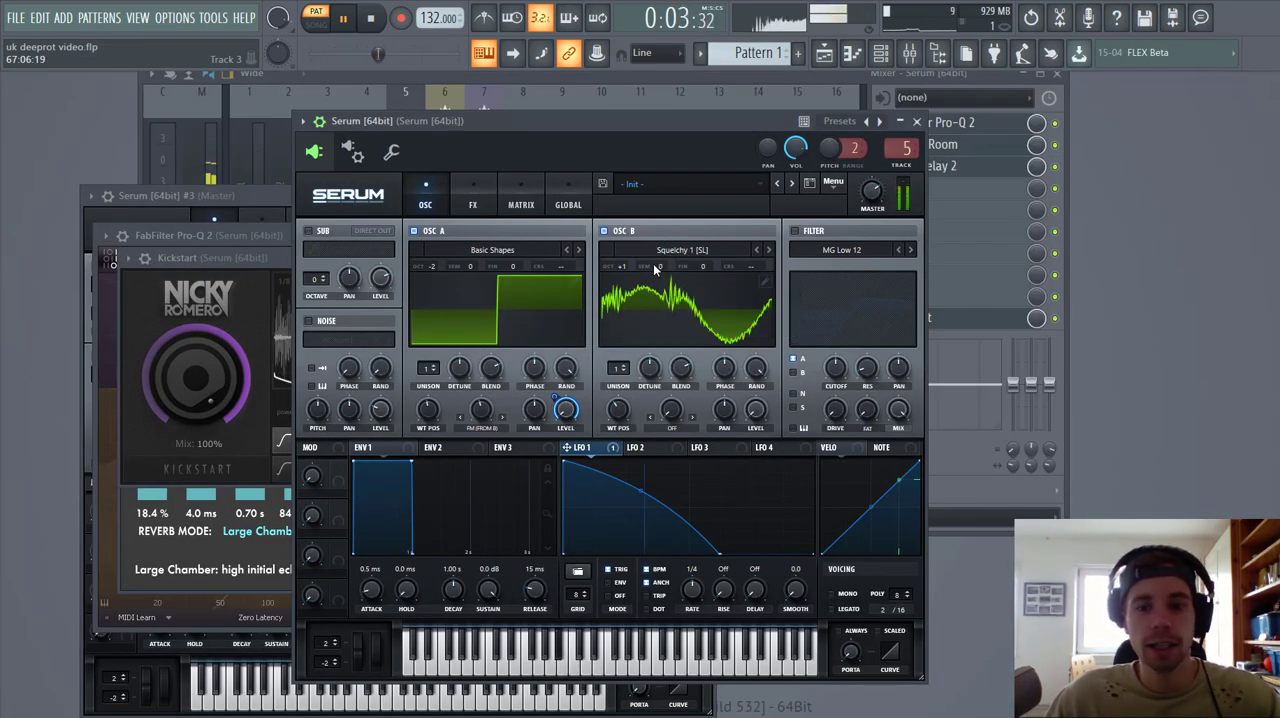
{"action": "left_click_drag", "start_coordinate": [653, 263], "coordinate": [662, 222]}
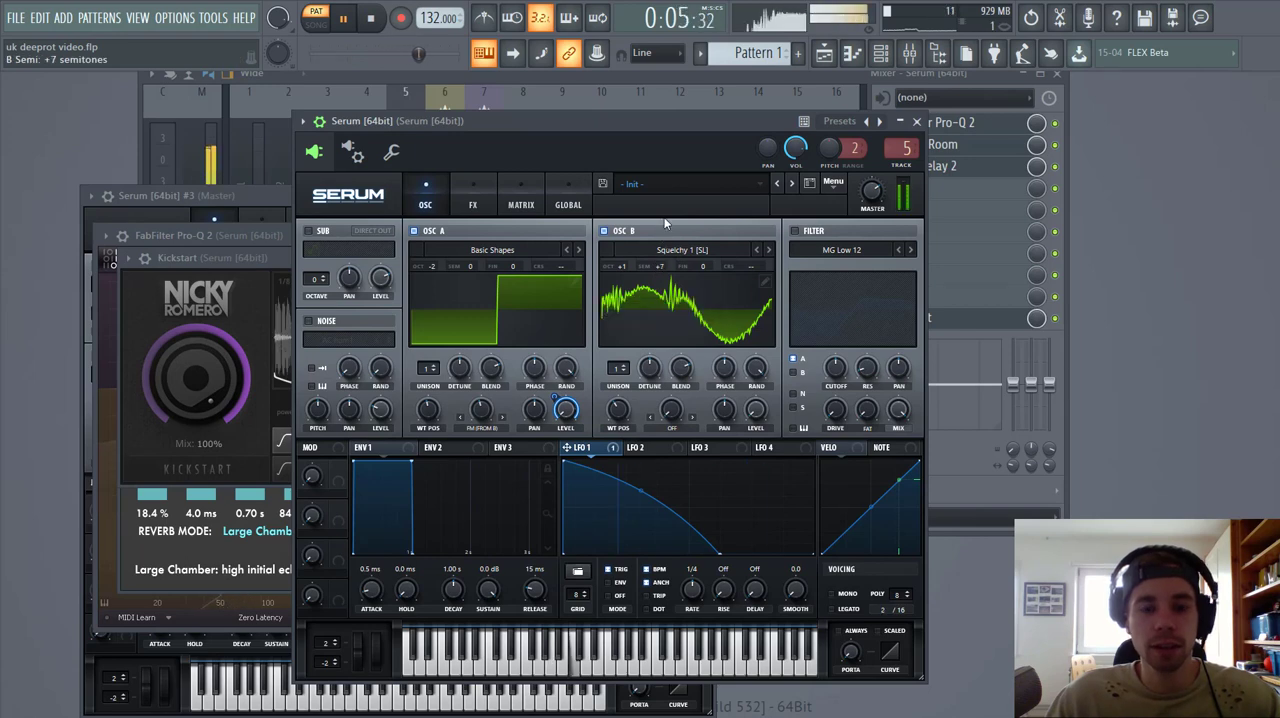
Step: Enable the filter as High 18, route oscillators A and B through it, and set its cutoff to 80 Hz
{"action": "left_click_drag", "start_coordinate": [624, 119], "coordinate": [682, 119]}
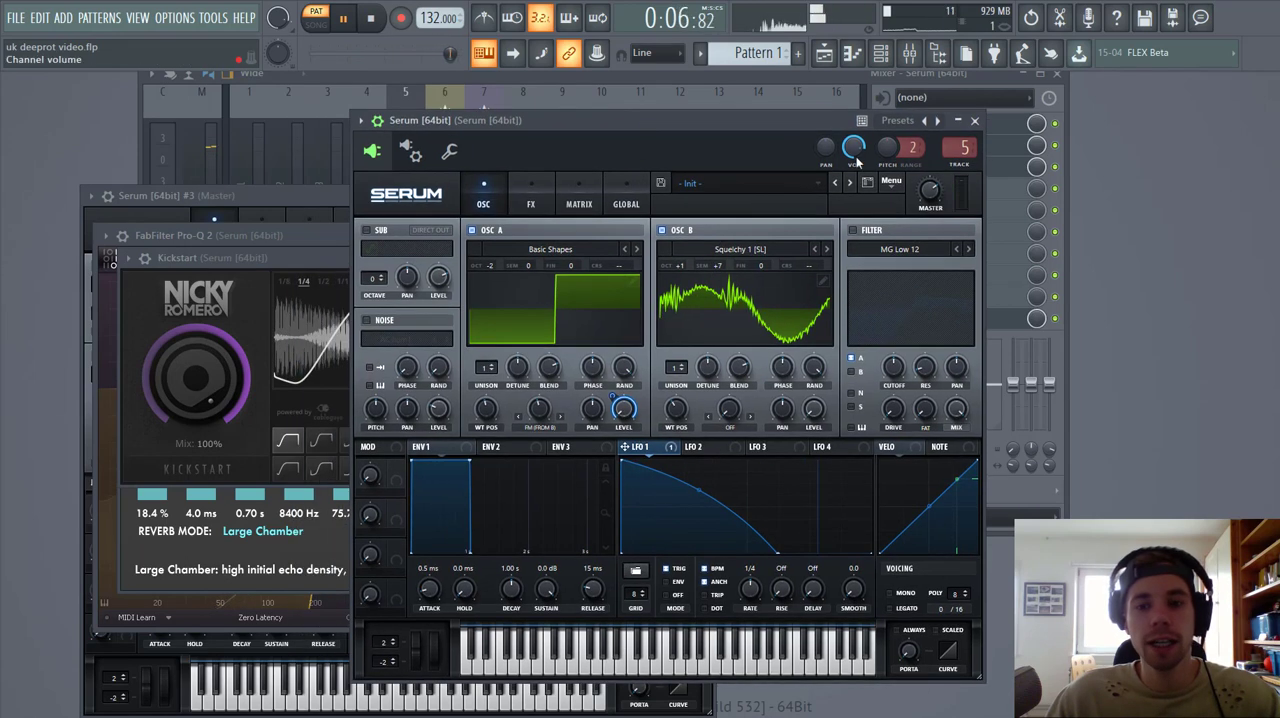
{"action": "left_click", "coordinate": [853, 231]}
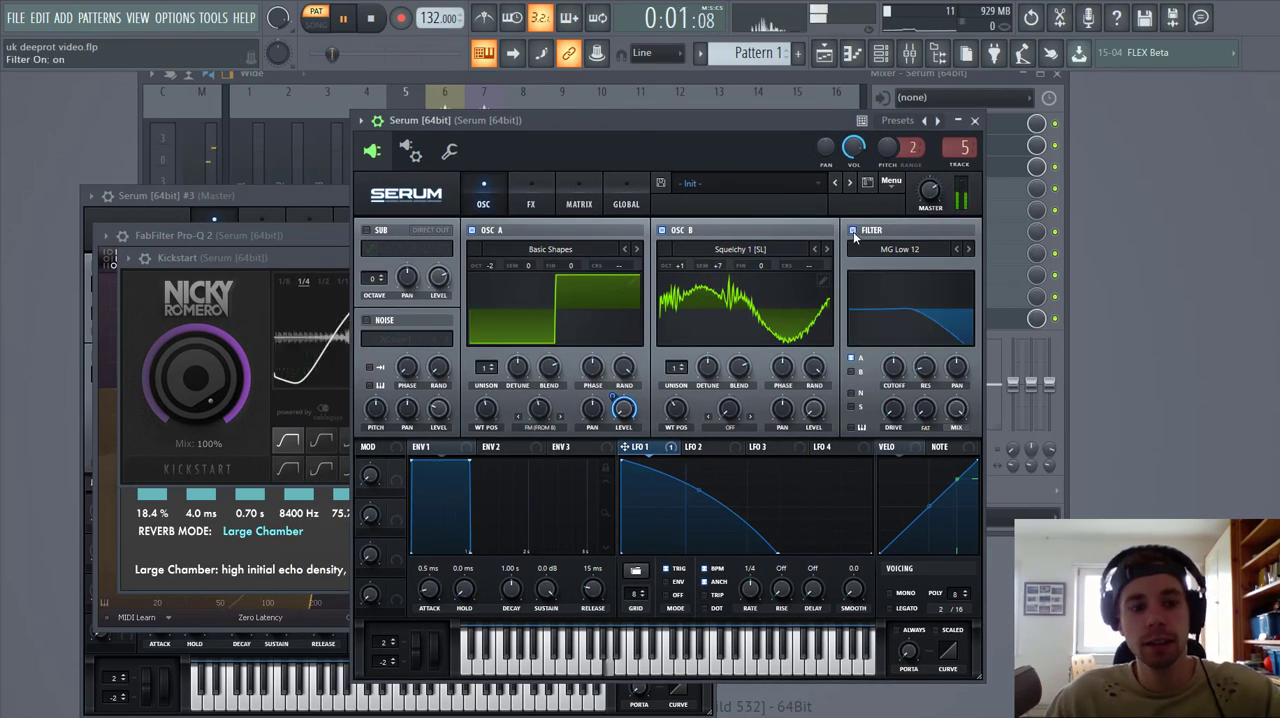
{"action": "left_click", "coordinate": [969, 251]}
{"action": "left_click", "coordinate": [969, 251]}
{"action": "left_click", "coordinate": [969, 251]}
{"action": "left_click", "coordinate": [969, 251]}
{"action": "left_click", "coordinate": [969, 251]}
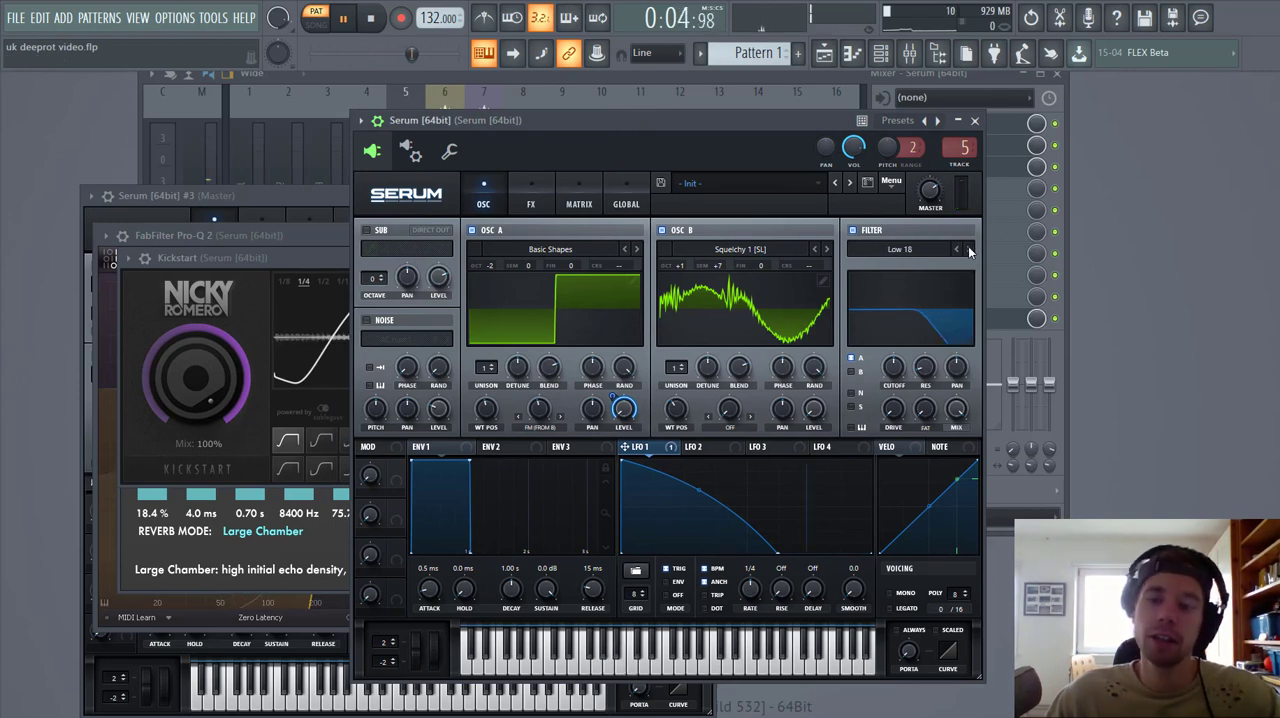
{"action": "left_click", "coordinate": [969, 251]}
{"action": "left_click", "coordinate": [969, 251]}
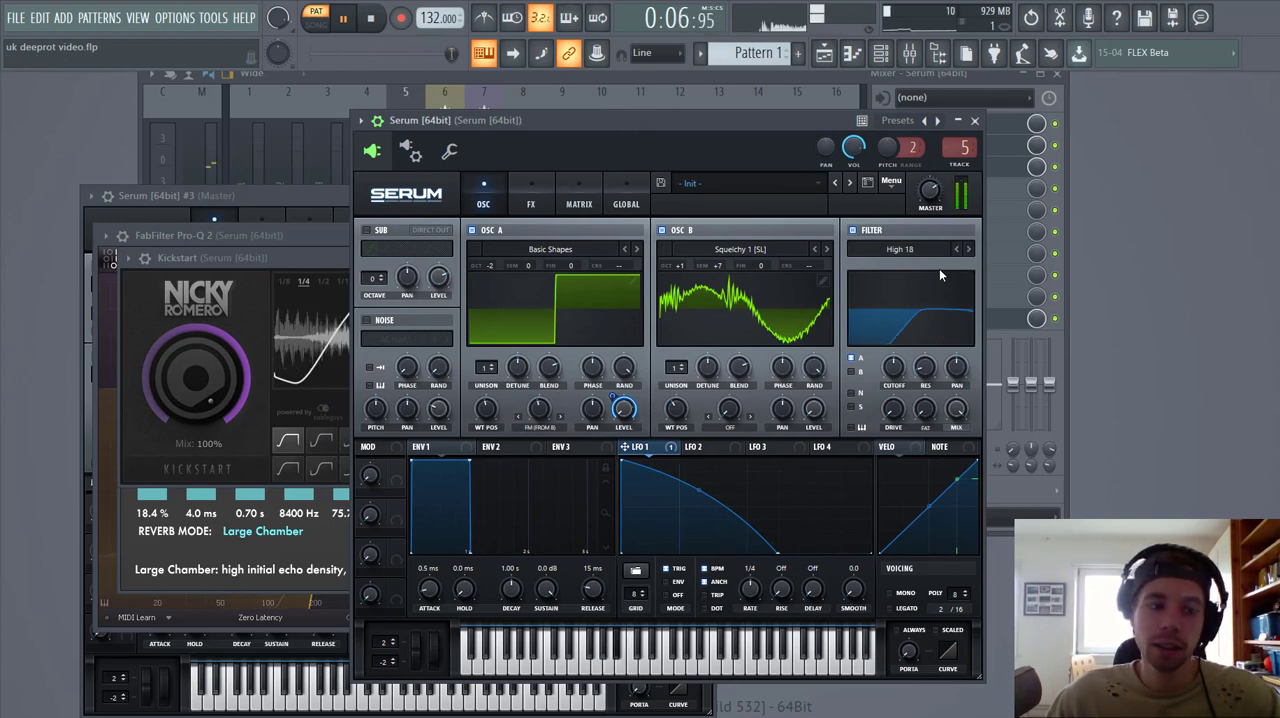
{"action": "mouse_move", "coordinate": [898, 377]}
{"action": "left_mouse_down"}
{"action": "mouse_move", "coordinate": [884, 394]}
{"action": "mouse_move", "coordinate": [887, 366]}
{"action": "left_mouse_up"}
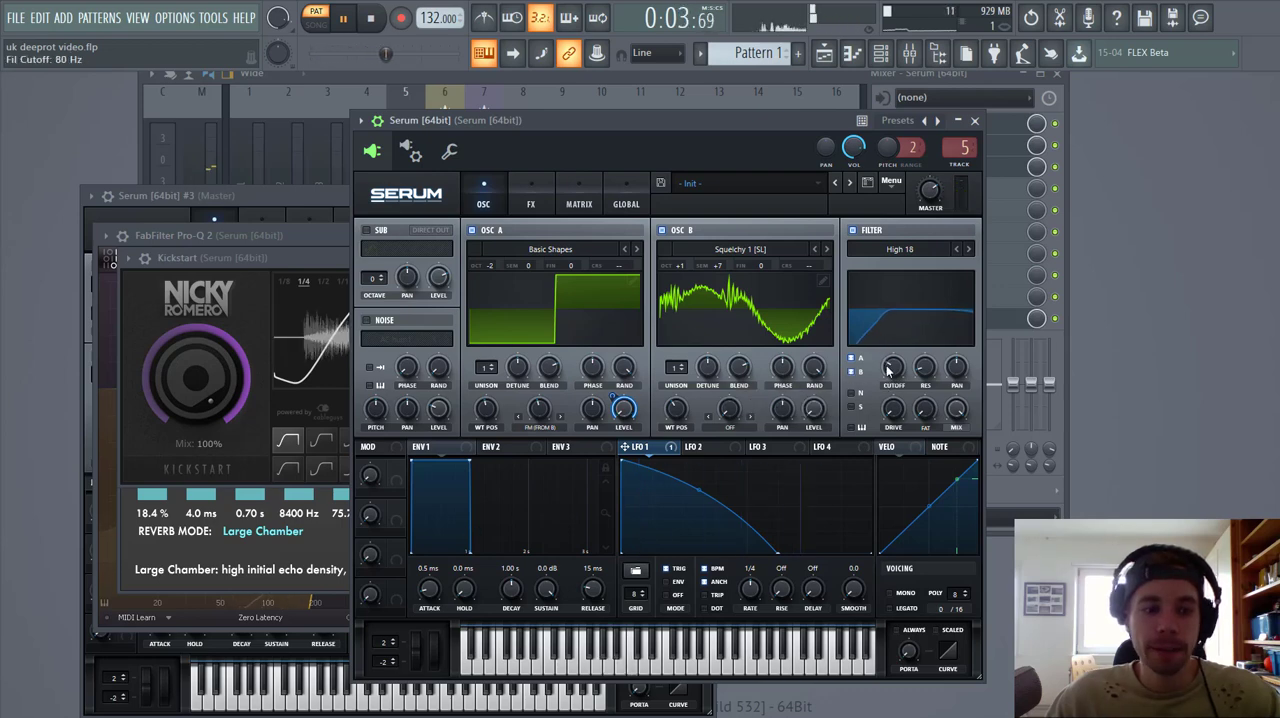
Step: Modulate the filter's drive with LFO 1 at an amount of 37 and its resonance at an amount of 21
{"action": "mouse_move", "coordinate": [896, 416]}
{"action": "left_mouse_down"}
{"action": "mouse_move", "coordinate": [897, 378]}
{"action": "mouse_move", "coordinate": [925, 386]}
{"action": "mouse_move", "coordinate": [879, 423]}
{"action": "left_mouse_up"}
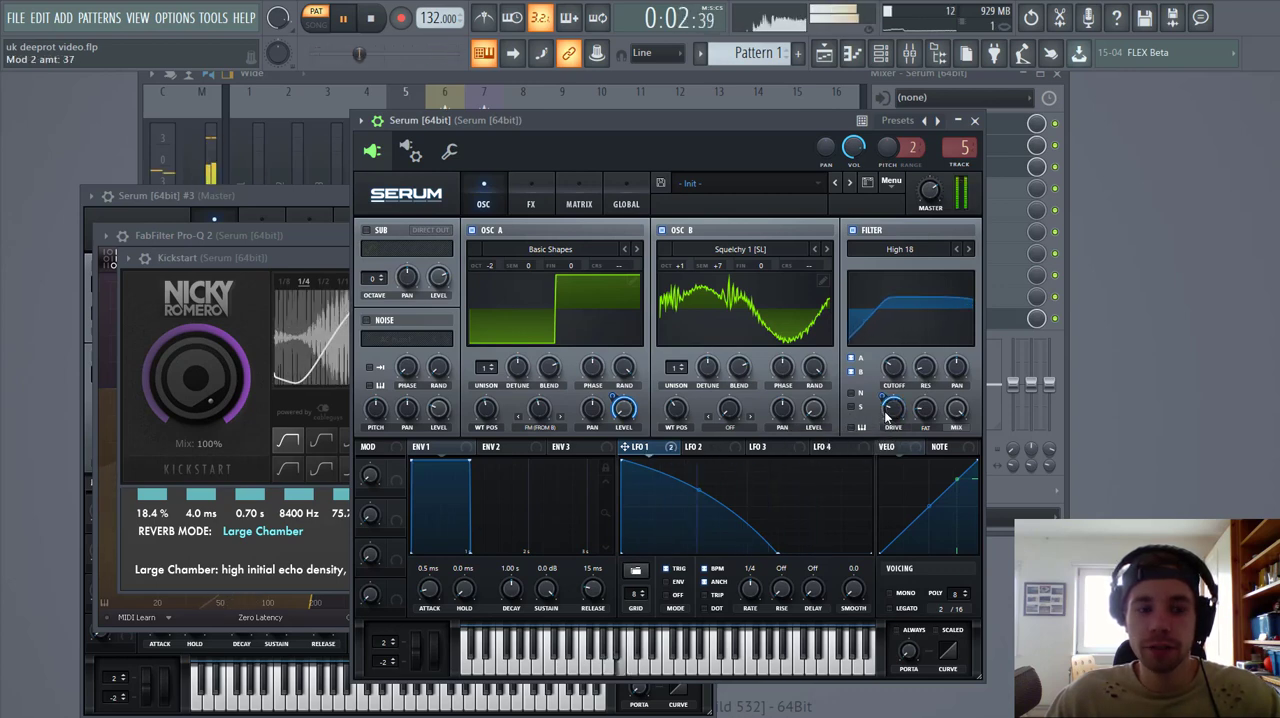
{"action": "right_click", "coordinate": [885, 416]}
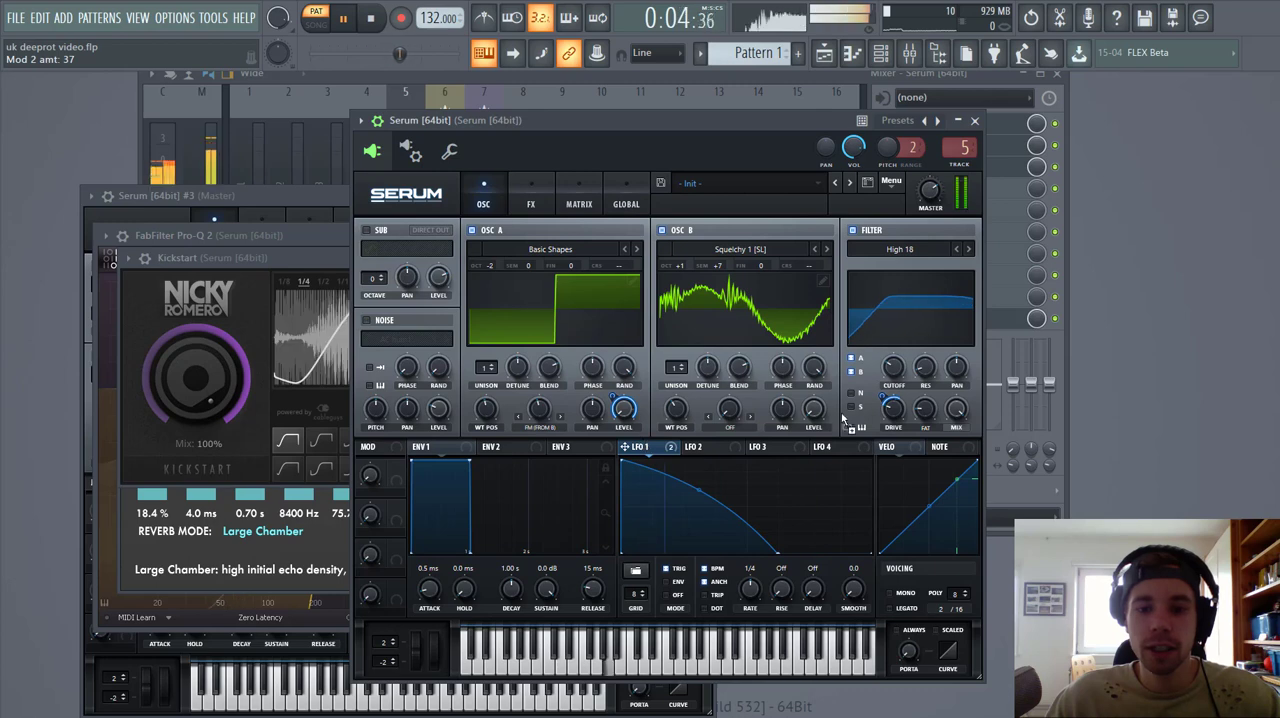
{"action": "left_click_drag", "start_coordinate": [922, 372], "coordinate": [922, 330]}
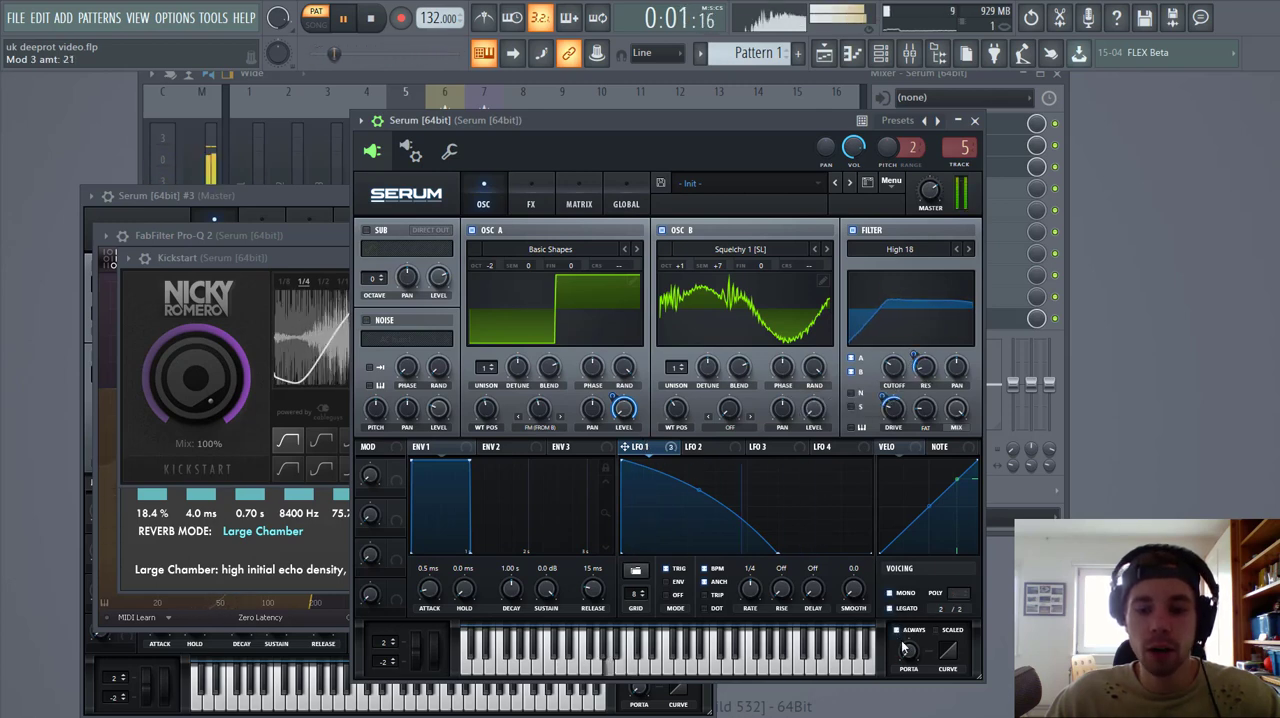
Step: Set always-on mono legato portamento to 10 ms and give ENV 1 an 815 ms decay, -5.7 dB sustain and 135 ms release
{"action": "left_click_drag", "start_coordinate": [905, 612], "coordinate": [904, 611]}
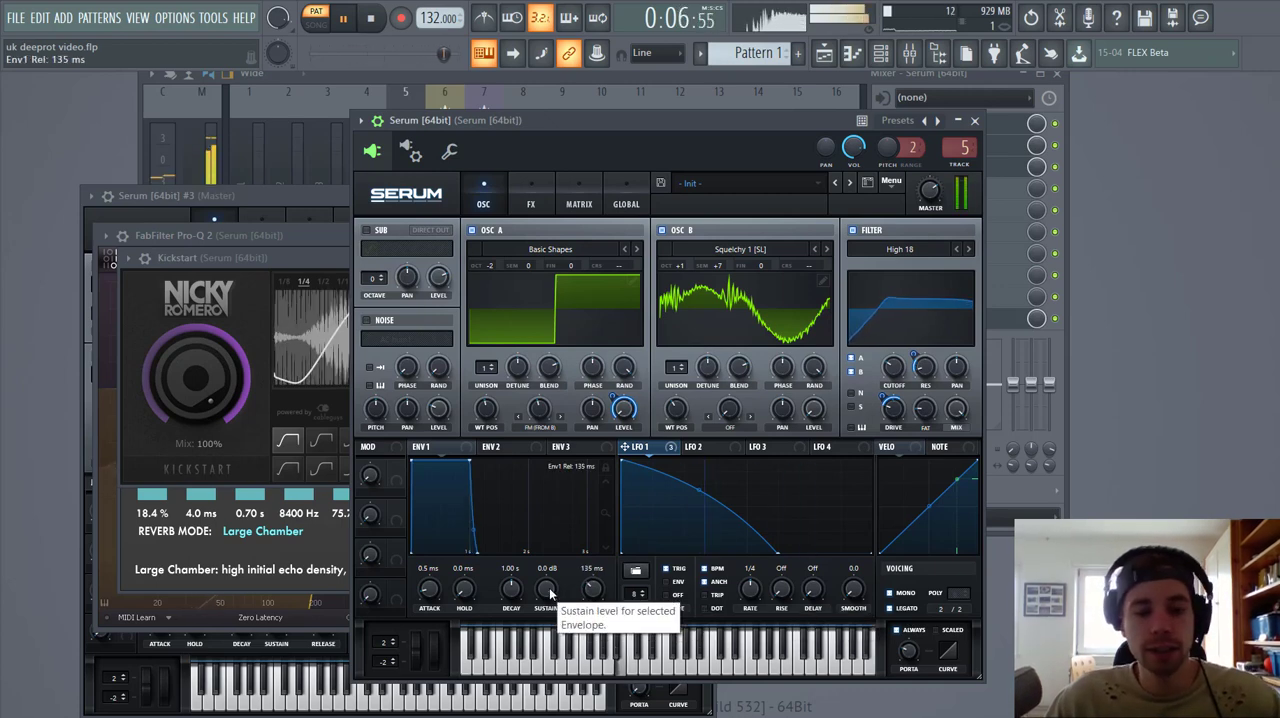
{"action": "left_click_drag", "start_coordinate": [547, 592], "coordinate": [517, 597]}
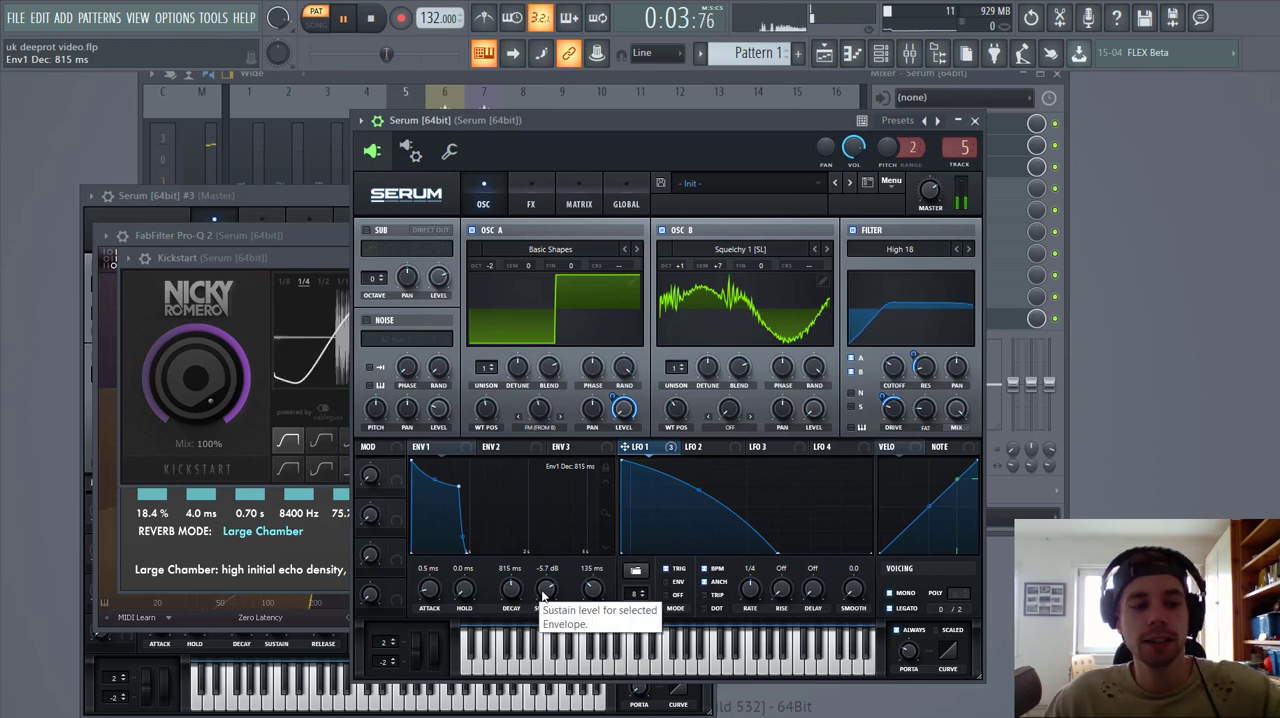
Step: Enable the Hyper/Dimension effect, adjust its Dimension section and set the Hyper mix to 14%
{"action": "left_click", "coordinate": [521, 203]}
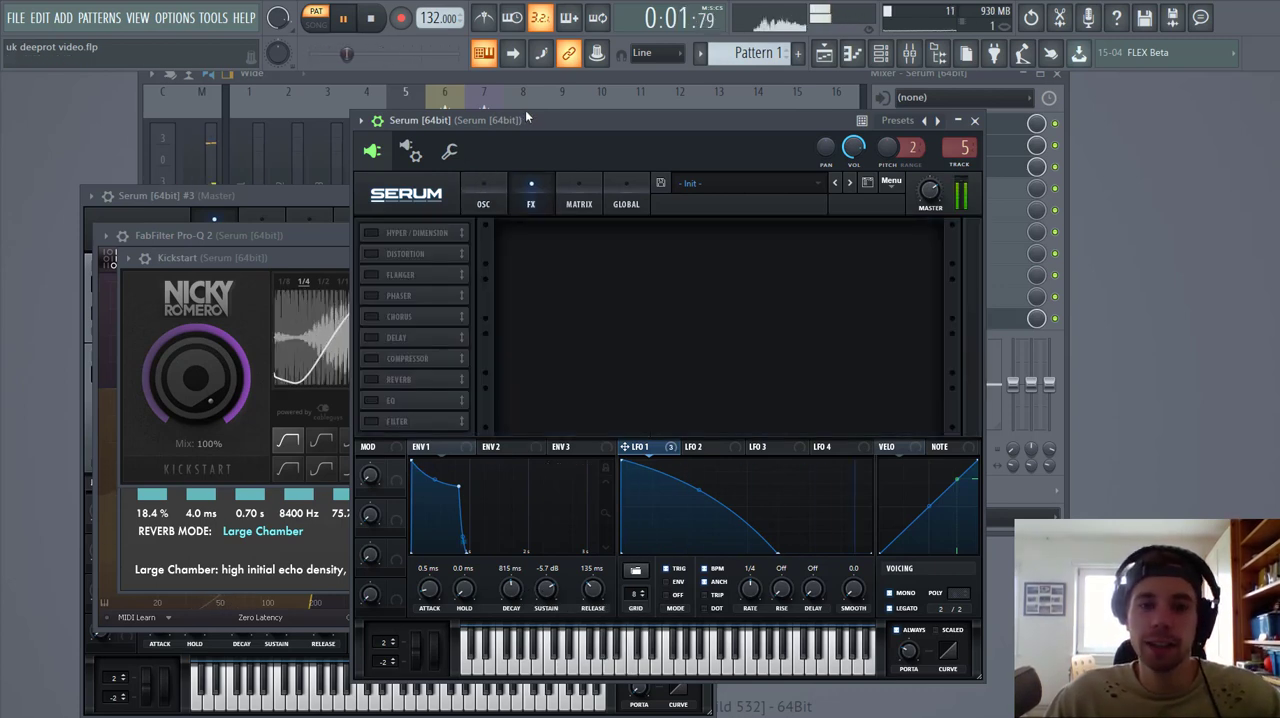
{"action": "left_click_drag", "start_coordinate": [525, 118], "coordinate": [511, 70]}
{"action": "left_click", "coordinate": [360, 186]}
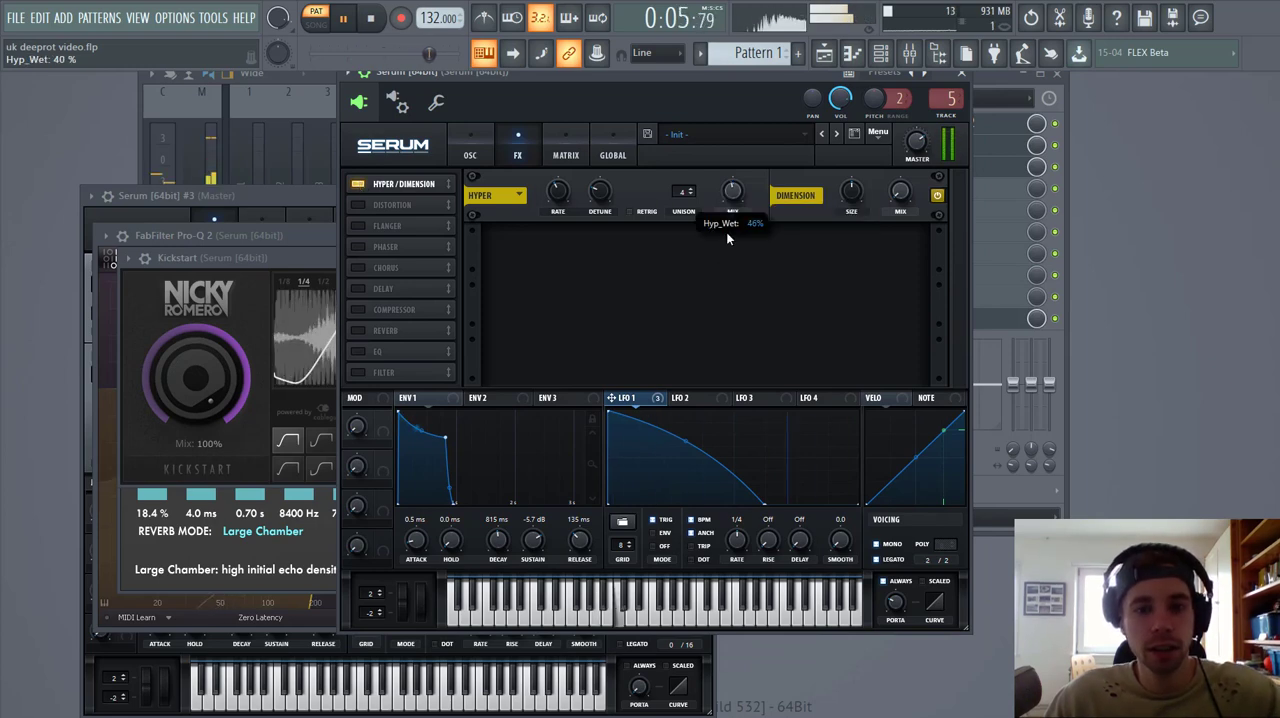
{"action": "left_click_drag", "start_coordinate": [847, 186], "coordinate": [888, 193]}
{"action": "left_click", "coordinate": [724, 195]}
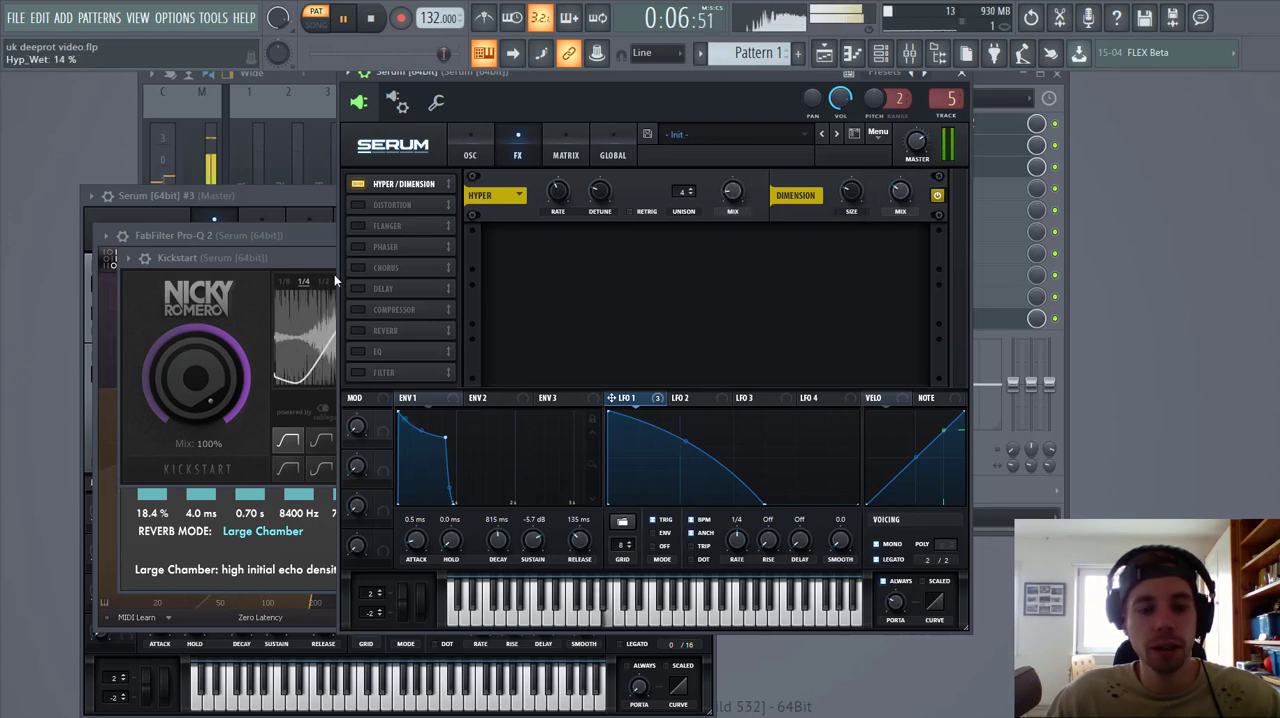
Step: Enable a Hall reverb directly after Hyper/Dimension, with a decay of 0.8 s and a size of 0%
{"action": "left_click", "coordinate": [358, 331]}
{"action": "left_click_drag", "start_coordinate": [385, 331], "coordinate": [428, 197]}
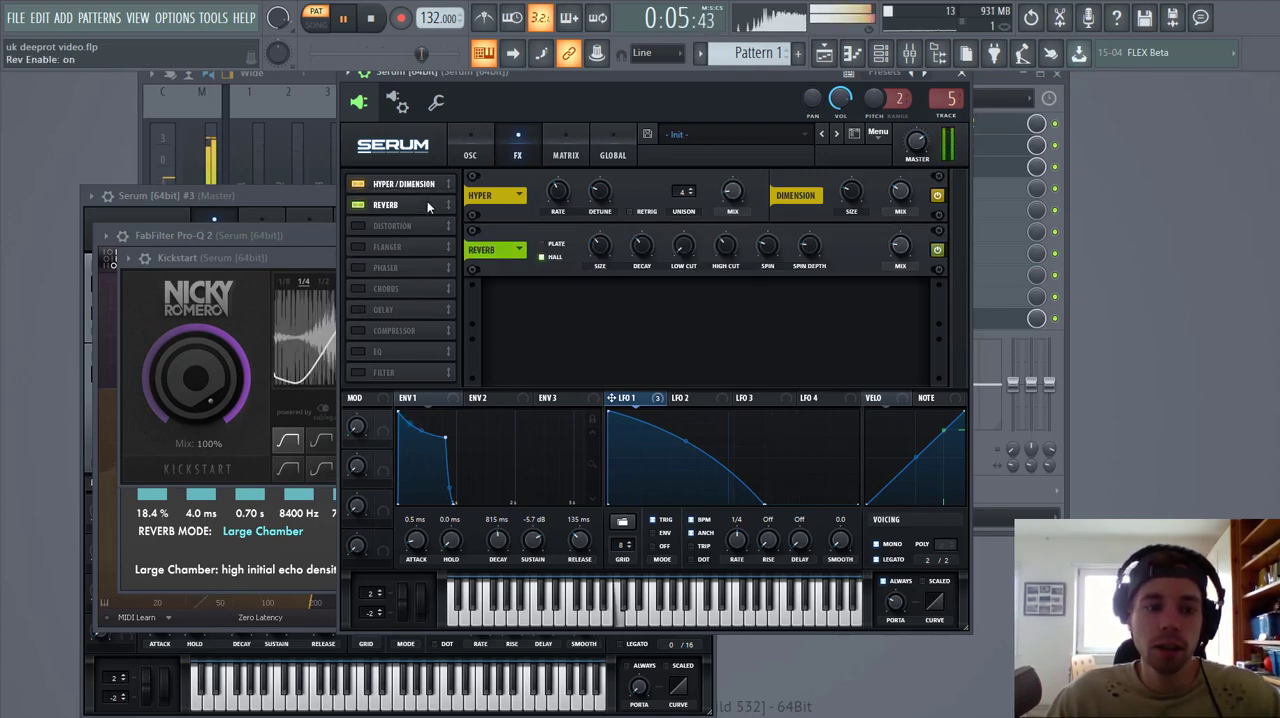
{"action": "left_click_drag", "start_coordinate": [640, 243], "coordinate": [638, 335]}
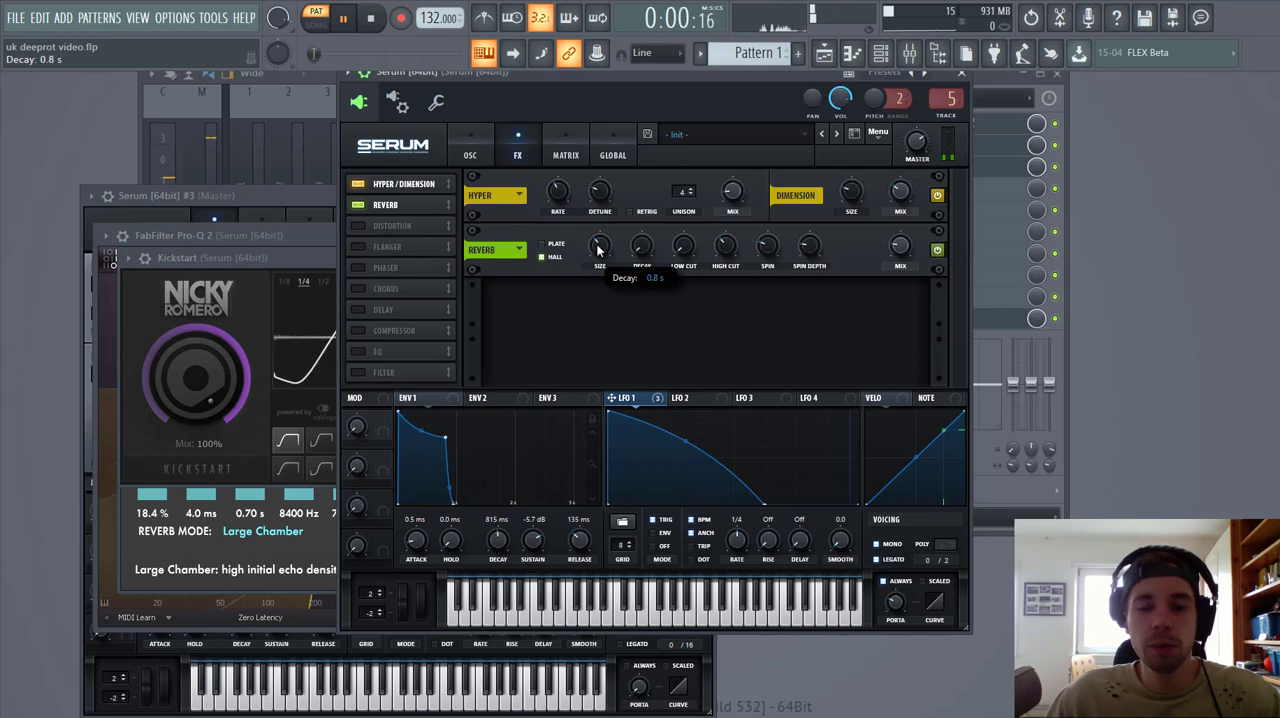
{"action": "left_click_drag", "start_coordinate": [598, 245], "coordinate": [588, 356]}
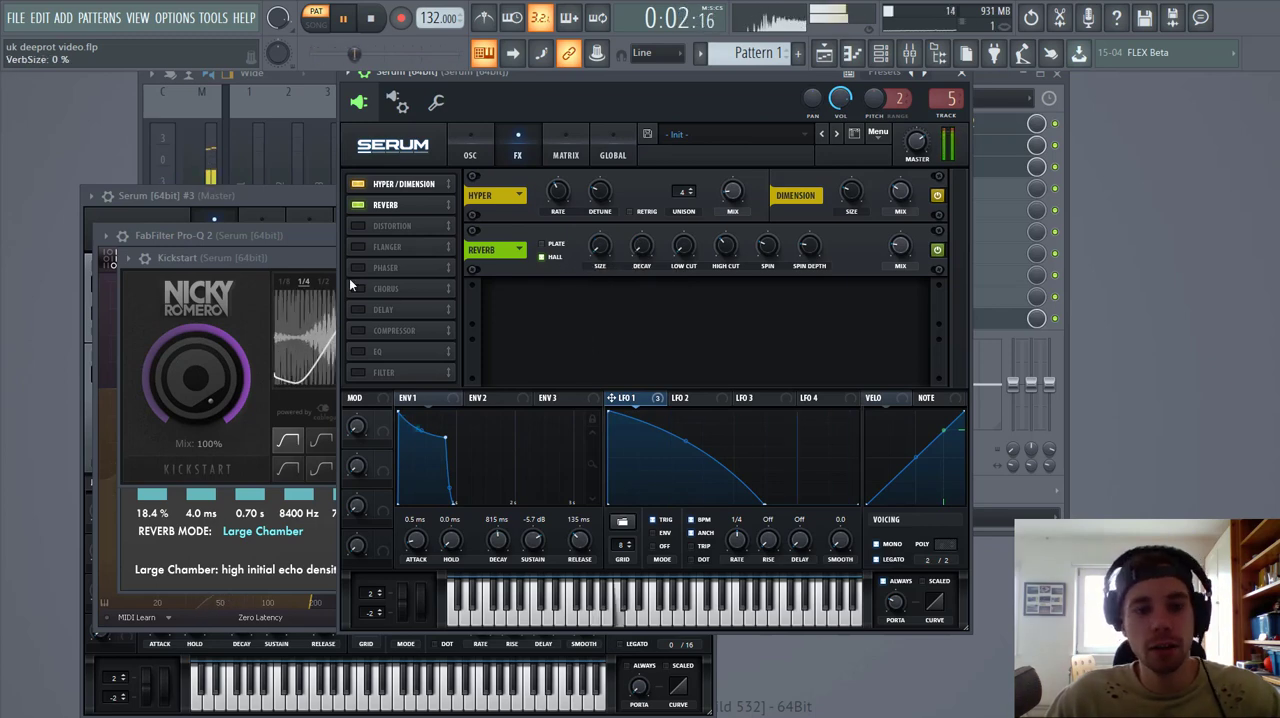
Step: Enable the compressor directly after the reverb in multiband mode with 11.5 dB of gain
{"action": "left_click", "coordinate": [358, 330]}
{"action": "left_click_drag", "start_coordinate": [380, 332], "coordinate": [408, 231]}
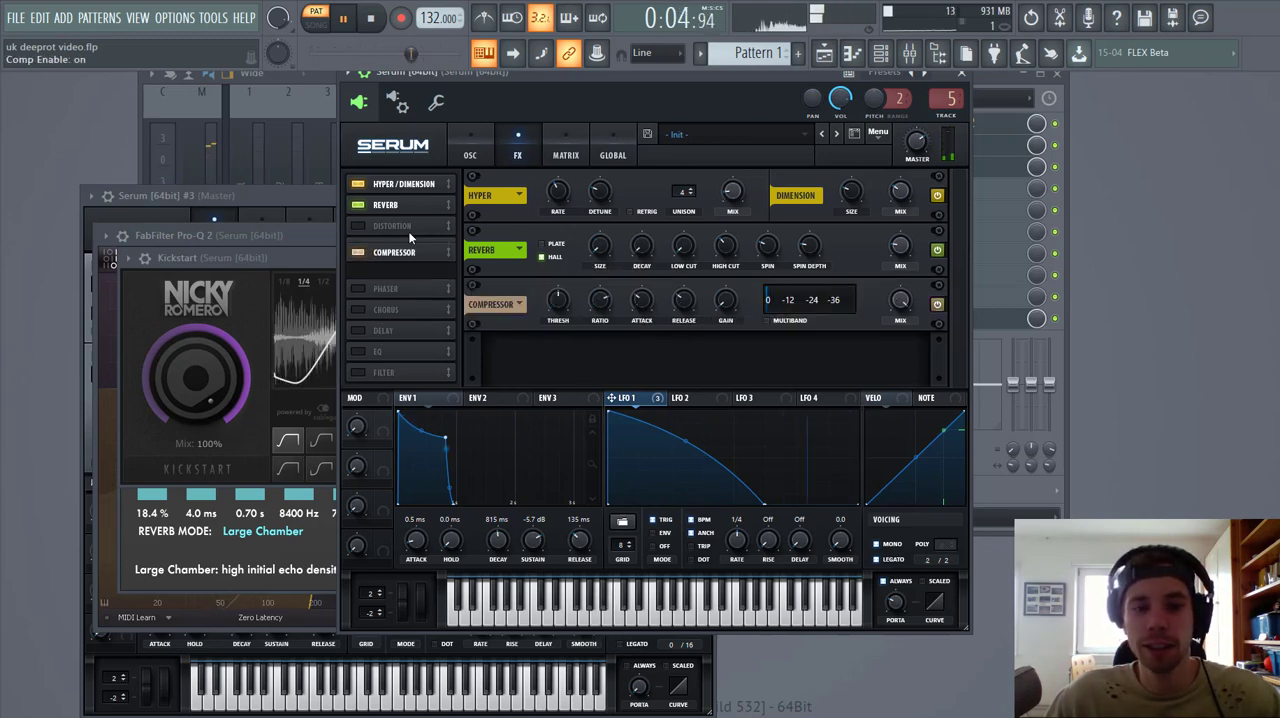
{"action": "left_click_drag", "start_coordinate": [743, 320], "coordinate": [724, 260]}
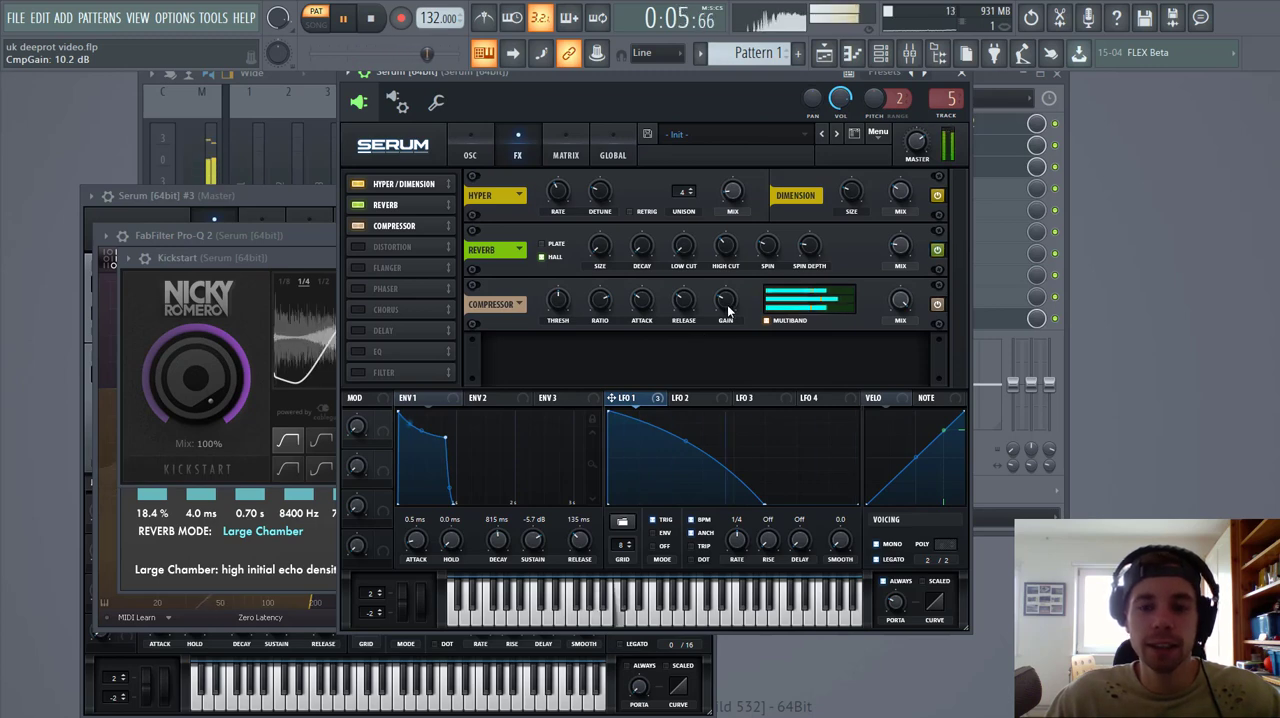
{"action": "left_click_drag", "start_coordinate": [727, 308], "coordinate": [706, 306]}
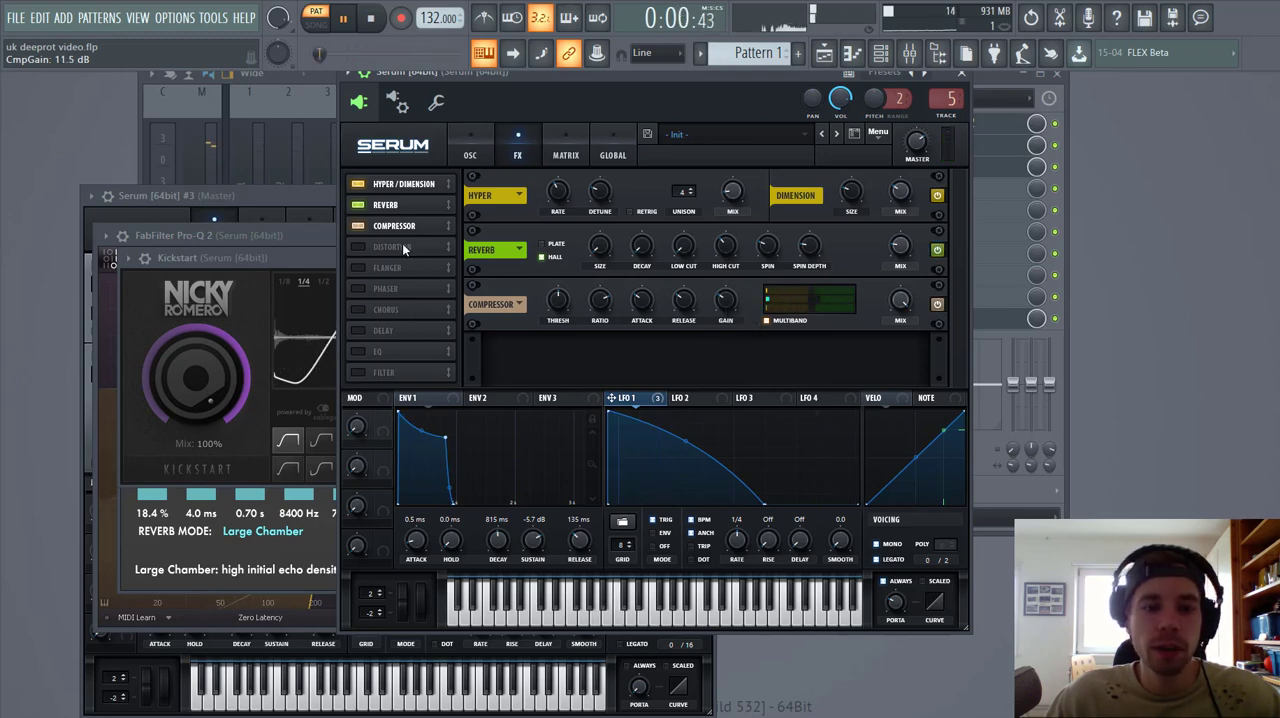
Step: Enable Diode 1 distortion, raise its drive, set its mix to 0% and modulate the mix with LFO 1 at an amount of 50
{"action": "left_click", "coordinate": [360, 247]}
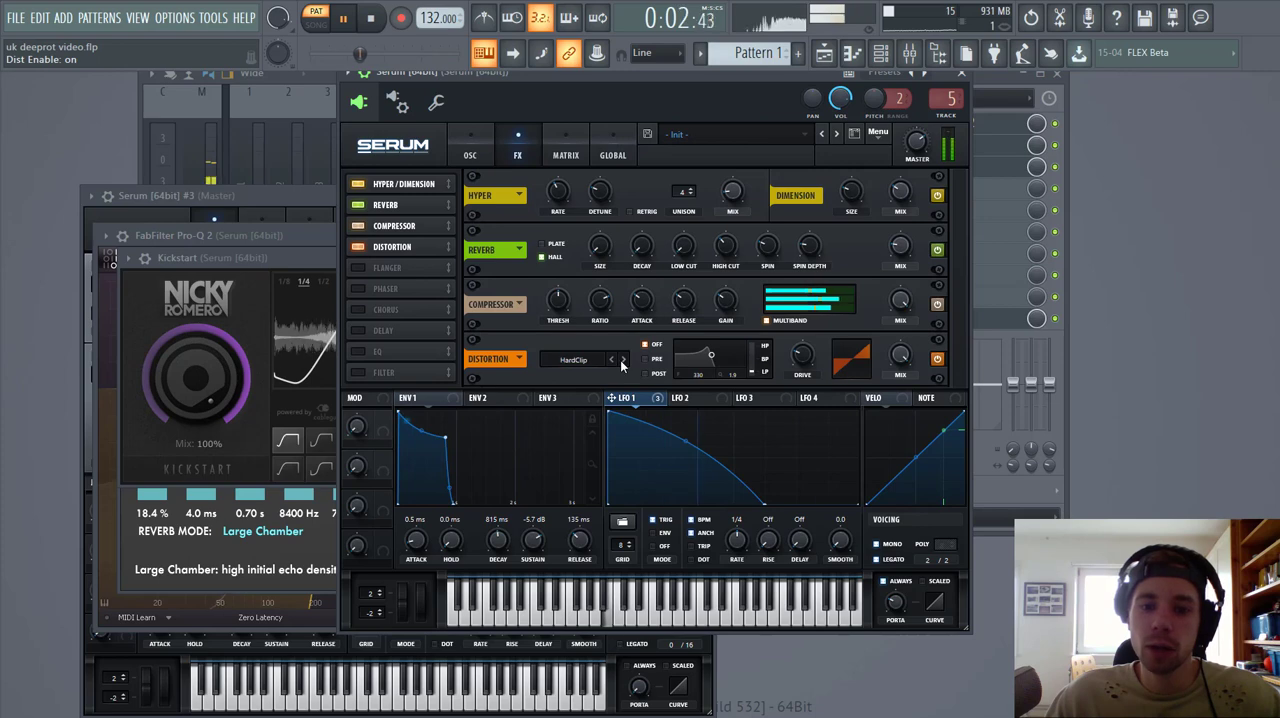
{"action": "left_click", "coordinate": [622, 362]}
{"action": "left_click", "coordinate": [622, 362]}
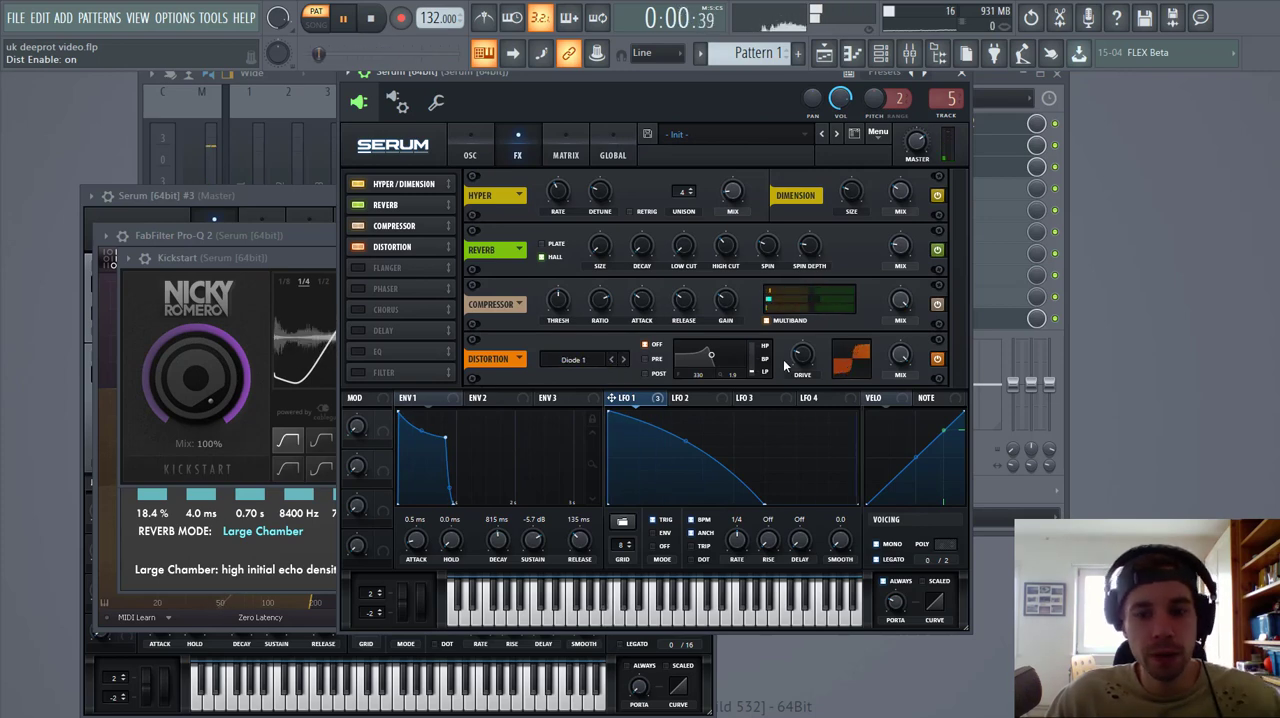
{"action": "left_click_drag", "start_coordinate": [802, 355], "coordinate": [826, 310]}
{"action": "left_click_drag", "start_coordinate": [900, 356], "coordinate": [845, 455]}
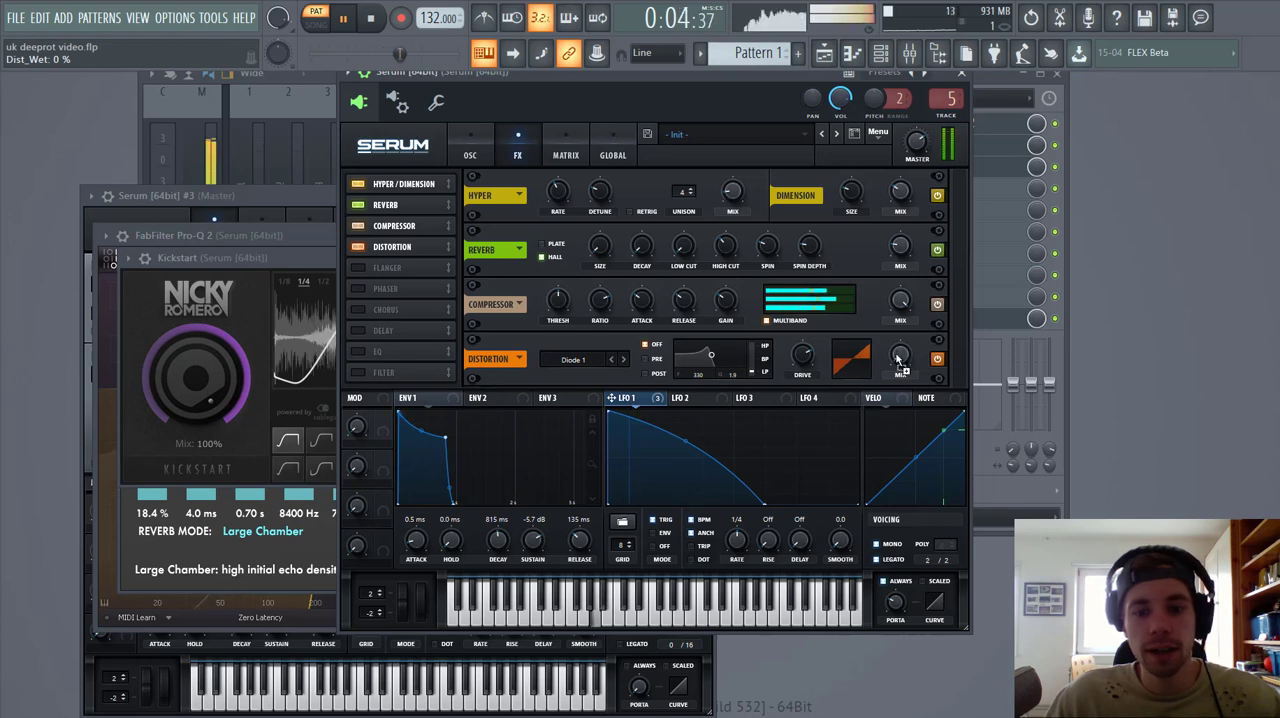
{"action": "left_click_drag", "start_coordinate": [628, 401], "coordinate": [887, 355]}
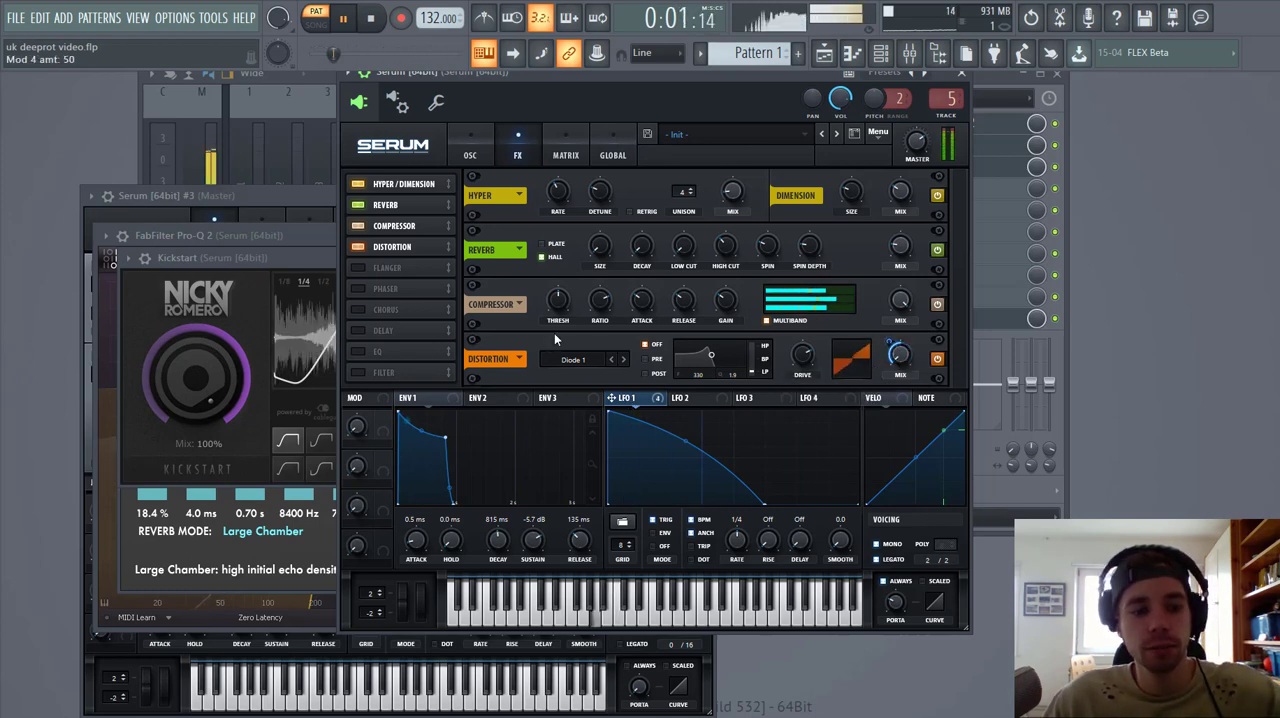
Step: Enable the EQ directly after the distortion and switch its low band to a high-pass shape at 22 Hz
{"action": "left_click", "coordinate": [373, 352]}
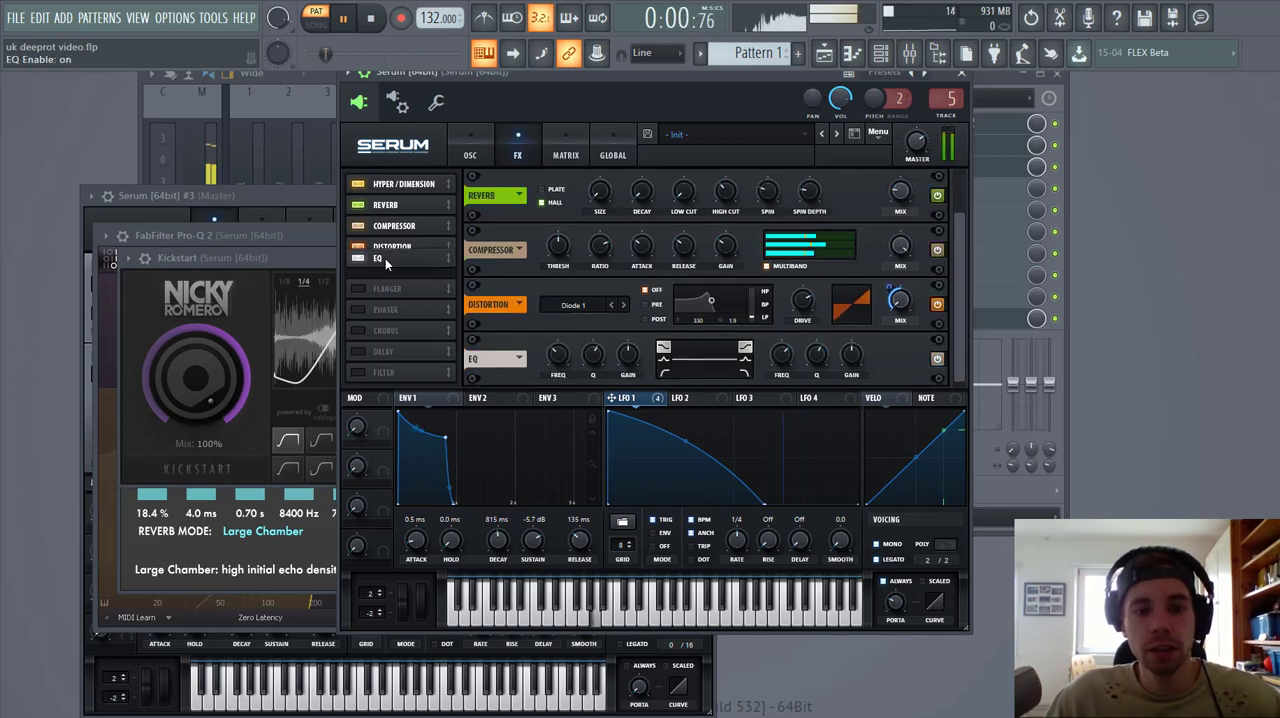
{"action": "left_click", "coordinate": [662, 374]}
{"action": "left_click_drag", "start_coordinate": [628, 355], "coordinate": [531, 412]}
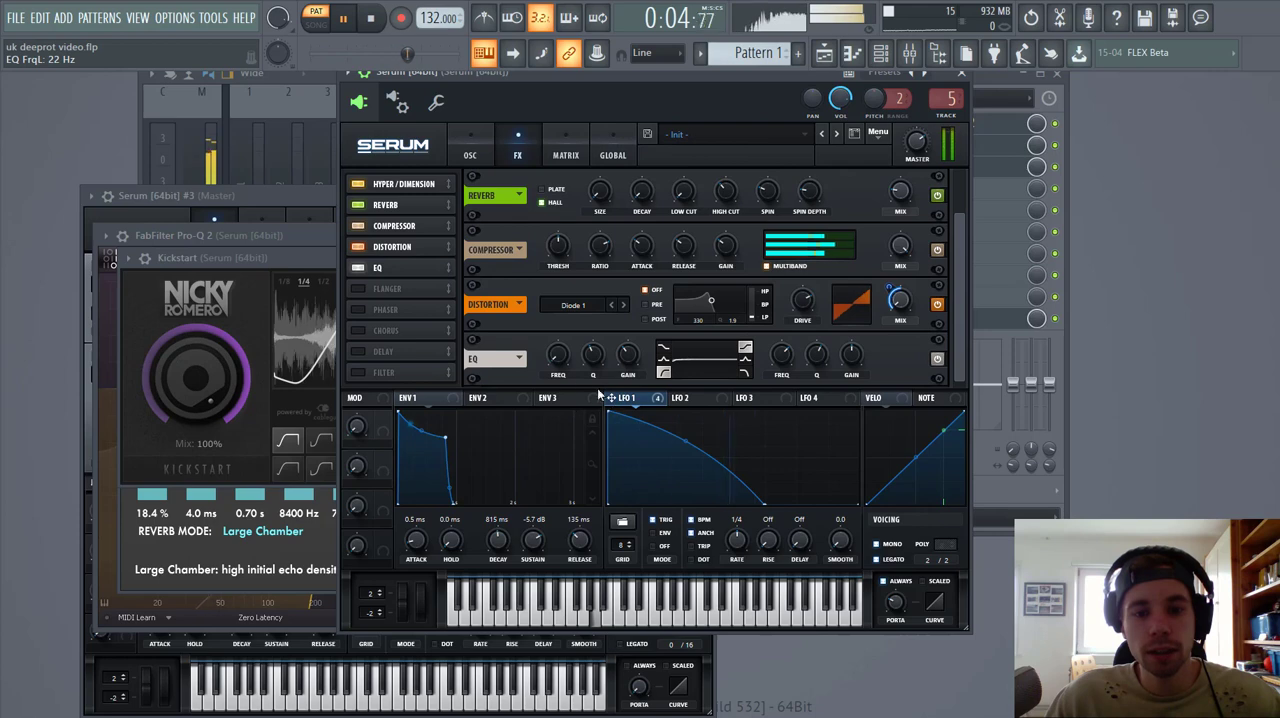
Step: Modulate the EQ's low frequency with LFO 1, and set its high gain to -7.6 dB with LFO 1 modulation of 23
{"action": "left_click_drag", "start_coordinate": [612, 398], "coordinate": [558, 357]}
{"action": "left_click_drag", "start_coordinate": [547, 343], "coordinate": [528, 387]}
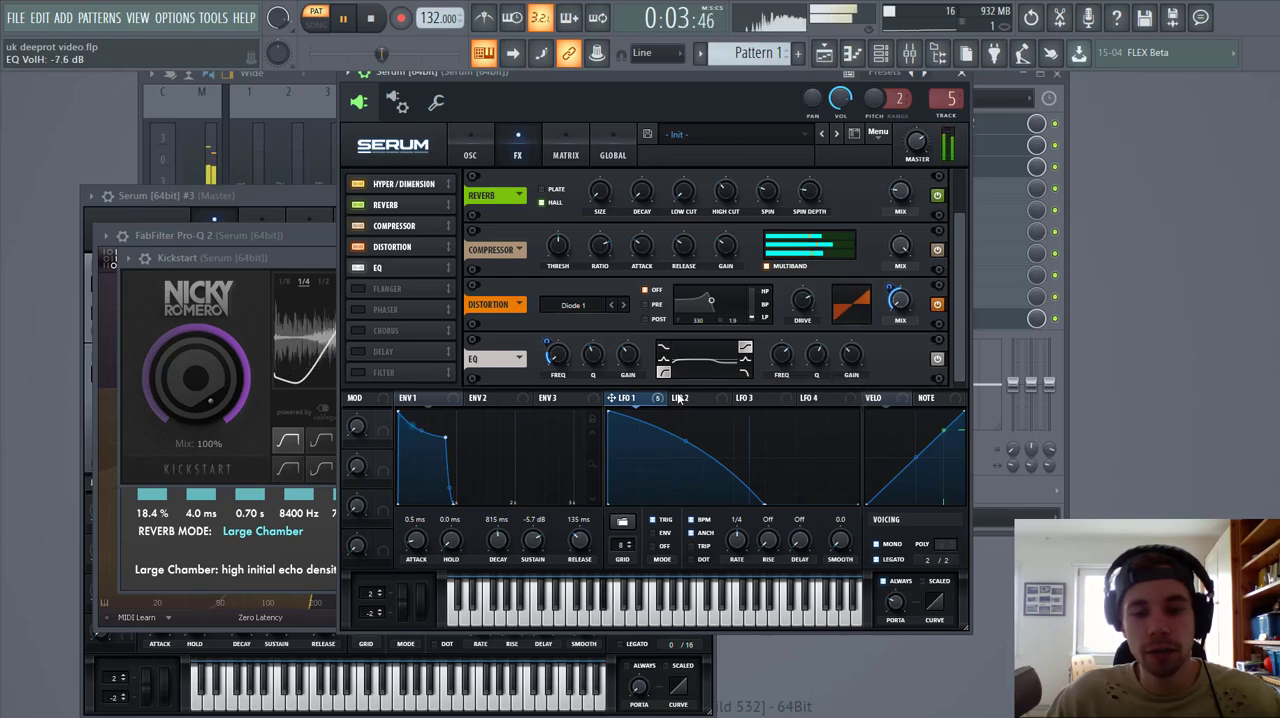
{"action": "mouse_move", "coordinate": [850, 356]}
{"action": "left_mouse_down"}
{"action": "mouse_move", "coordinate": [836, 383]}
{"action": "mouse_move", "coordinate": [852, 362]}
{"action": "mouse_move", "coordinate": [837, 350]}
{"action": "left_mouse_up"}
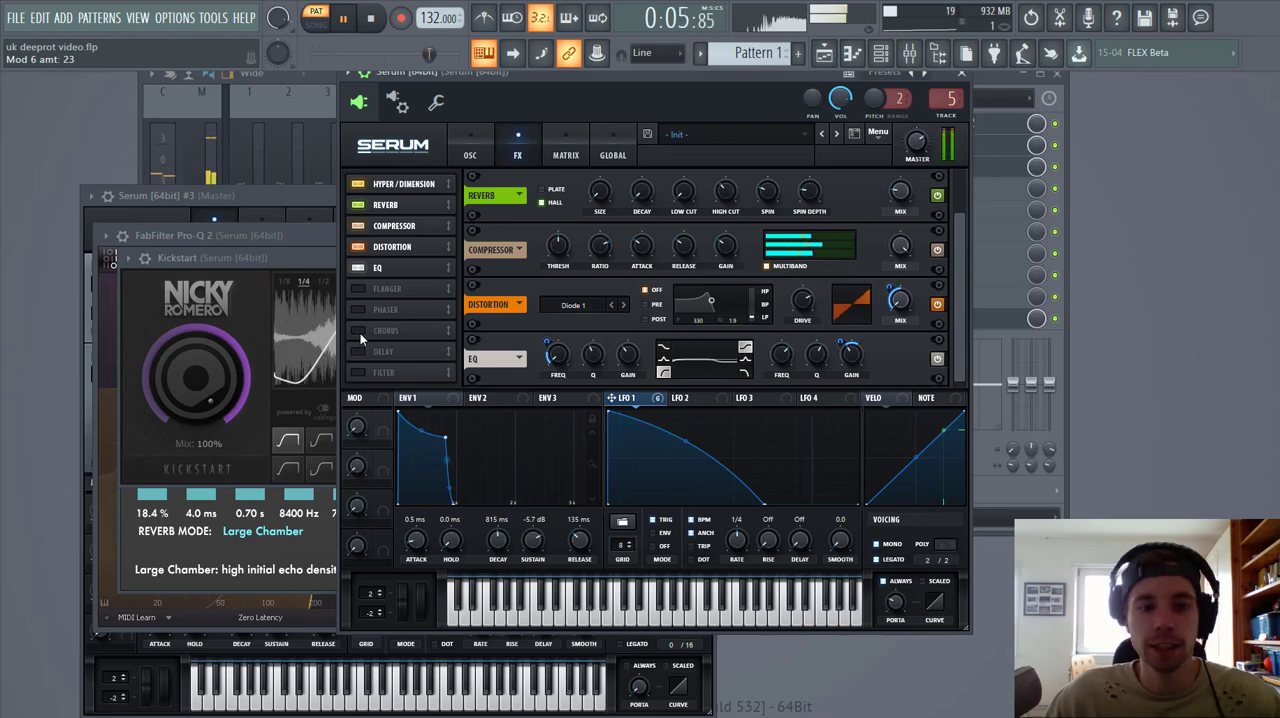
Step: Enable a ping-pong delay after the EQ with the right time at 1/8, its filter at 11529 Hz and a mix of about 20%
{"action": "left_click", "coordinate": [360, 351]}
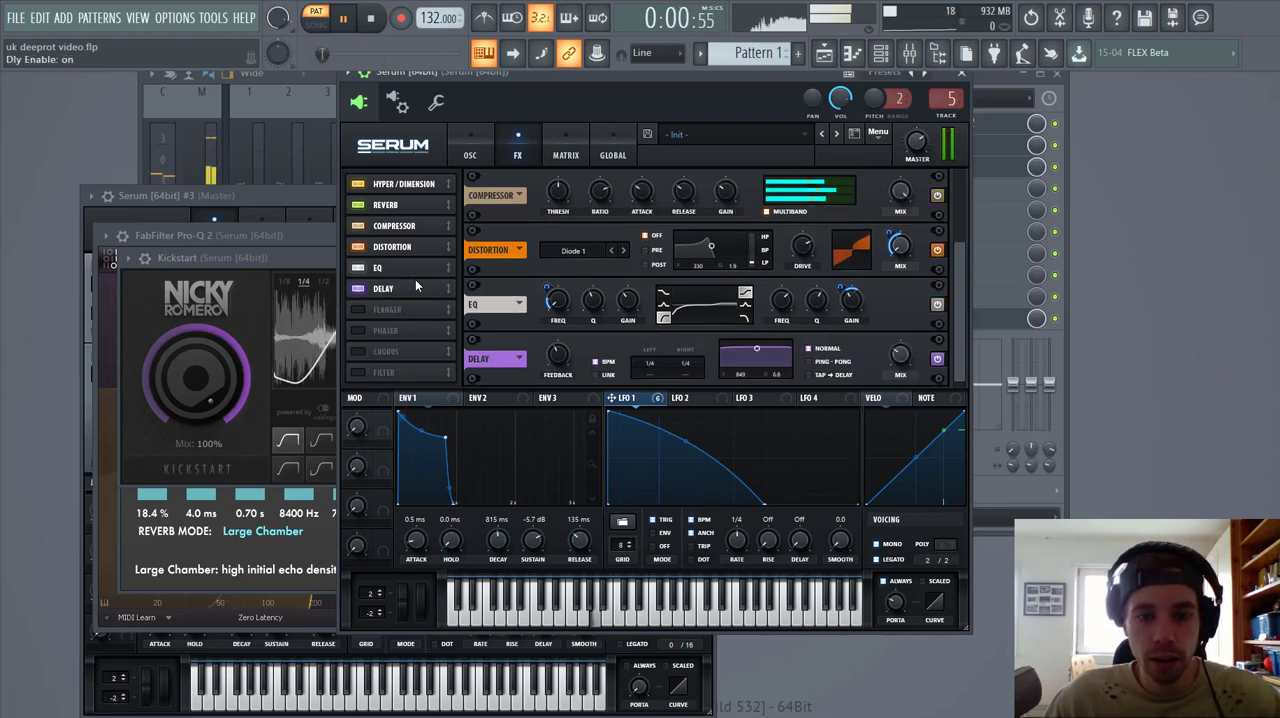
{"action": "left_click_drag", "start_coordinate": [763, 346], "coordinate": [788, 376]}
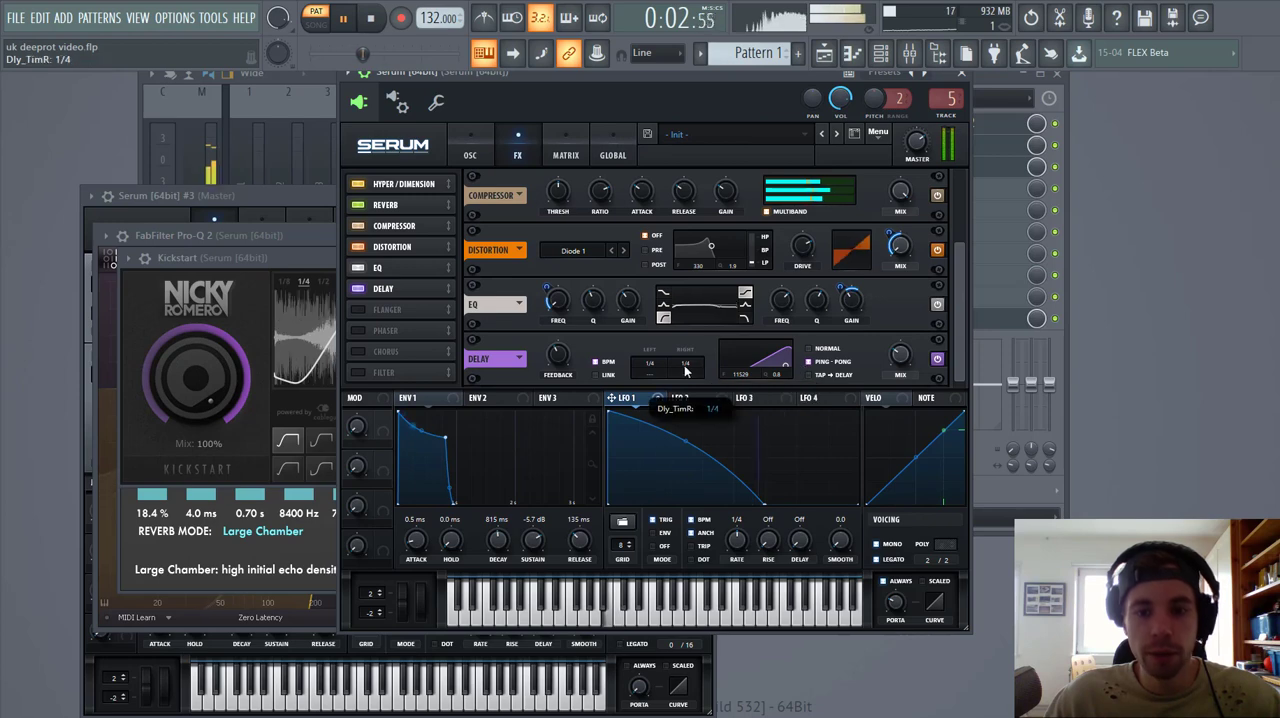
{"action": "left_click_drag", "start_coordinate": [692, 364], "coordinate": [691, 377]}
{"action": "left_click_drag", "start_coordinate": [898, 361], "coordinate": [898, 371]}
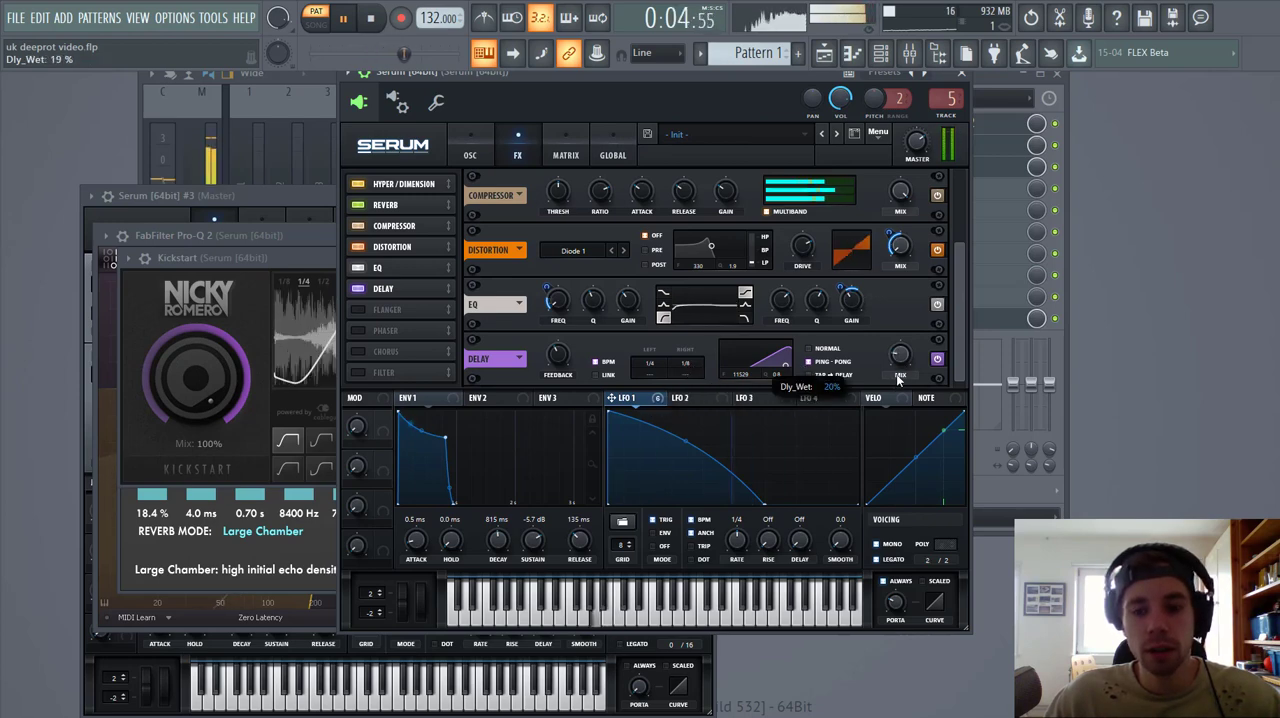
Step: Enable the chorus directly after the delay, with its filter set to HPF and its mix at 15%
{"action": "left_click", "coordinate": [362, 352]}
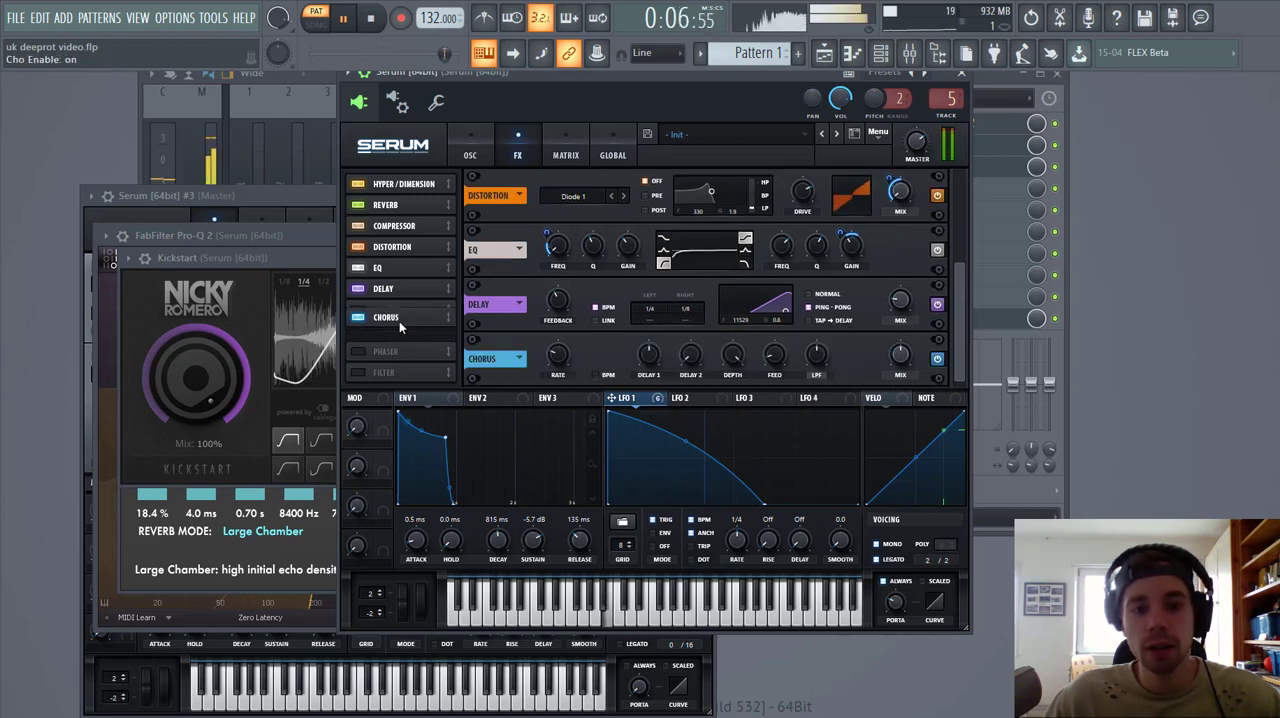
{"action": "left_click_drag", "start_coordinate": [897, 358], "coordinate": [897, 372]}
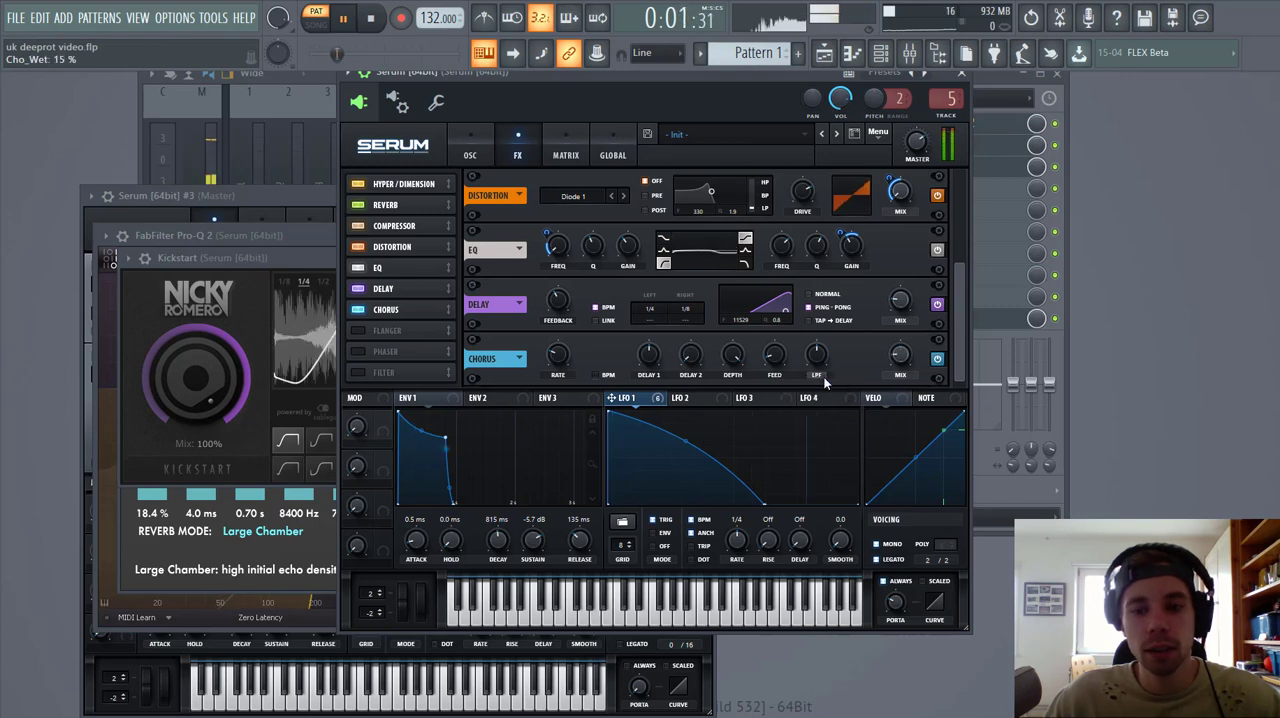
Step: Enable the FX filter, choose the Reverb type from the Misc group, adjust its cutoff and set the damping to 18%
{"action": "left_click", "coordinate": [372, 372]}
{"action": "left_click", "coordinate": [584, 359]}
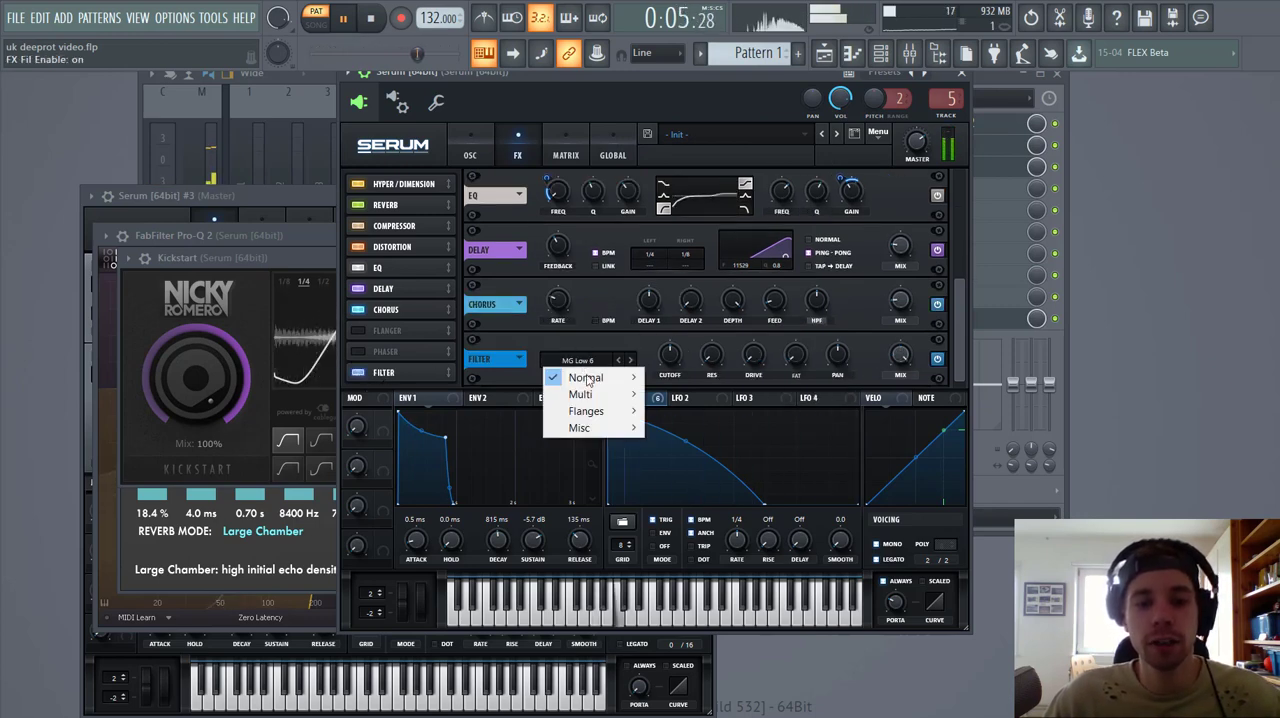
{"action": "mouse_move", "coordinate": [588, 427]}
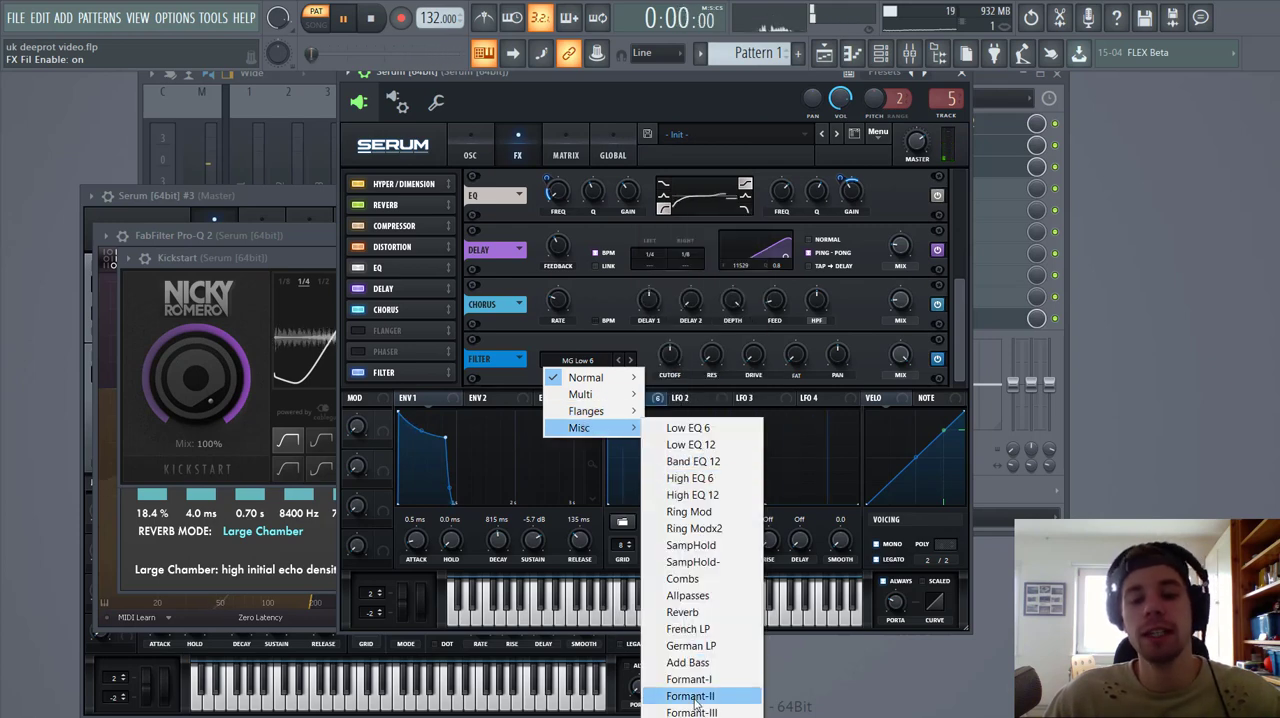
{"action": "left_click", "coordinate": [683, 612]}
{"action": "left_click_drag", "start_coordinate": [669, 355], "coordinate": [795, 332]}
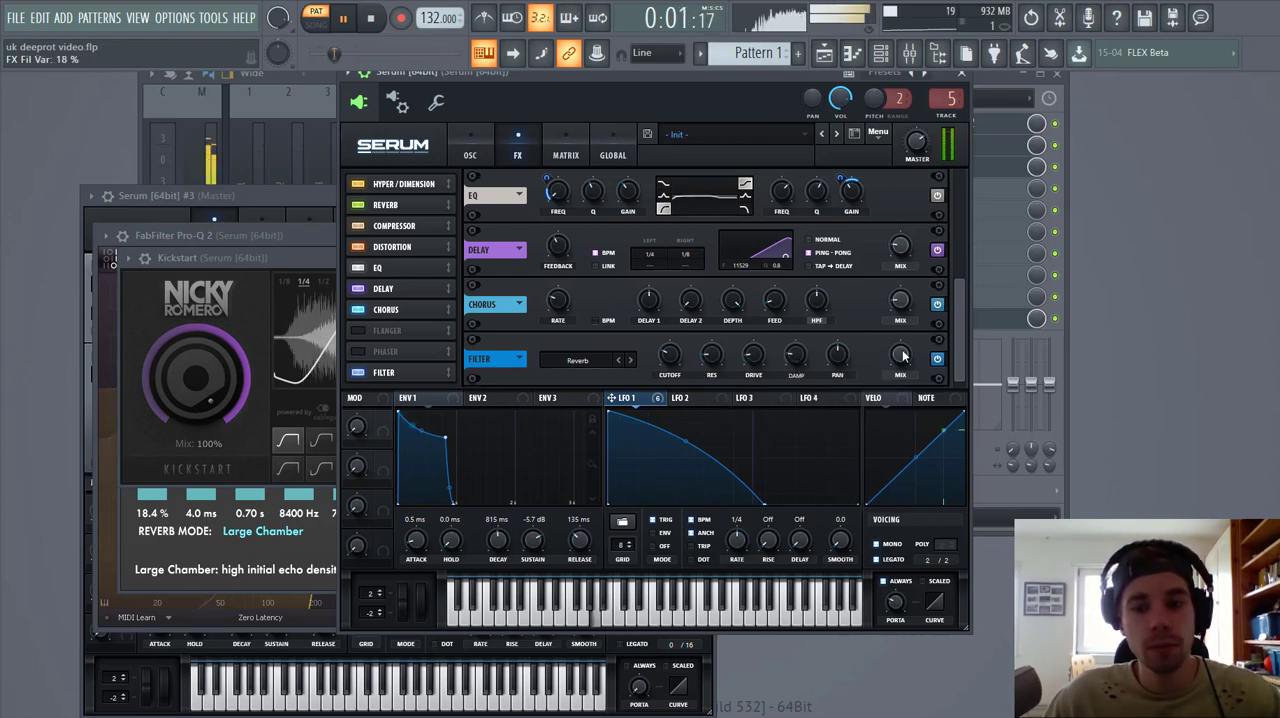
Step: Lower the FX filter's mix and modulate it with LFO 1, and set the master volume to 62%
{"action": "left_click_drag", "start_coordinate": [902, 355], "coordinate": [731, 477]}
{"action": "left_click_drag", "start_coordinate": [646, 399], "coordinate": [875, 373]}
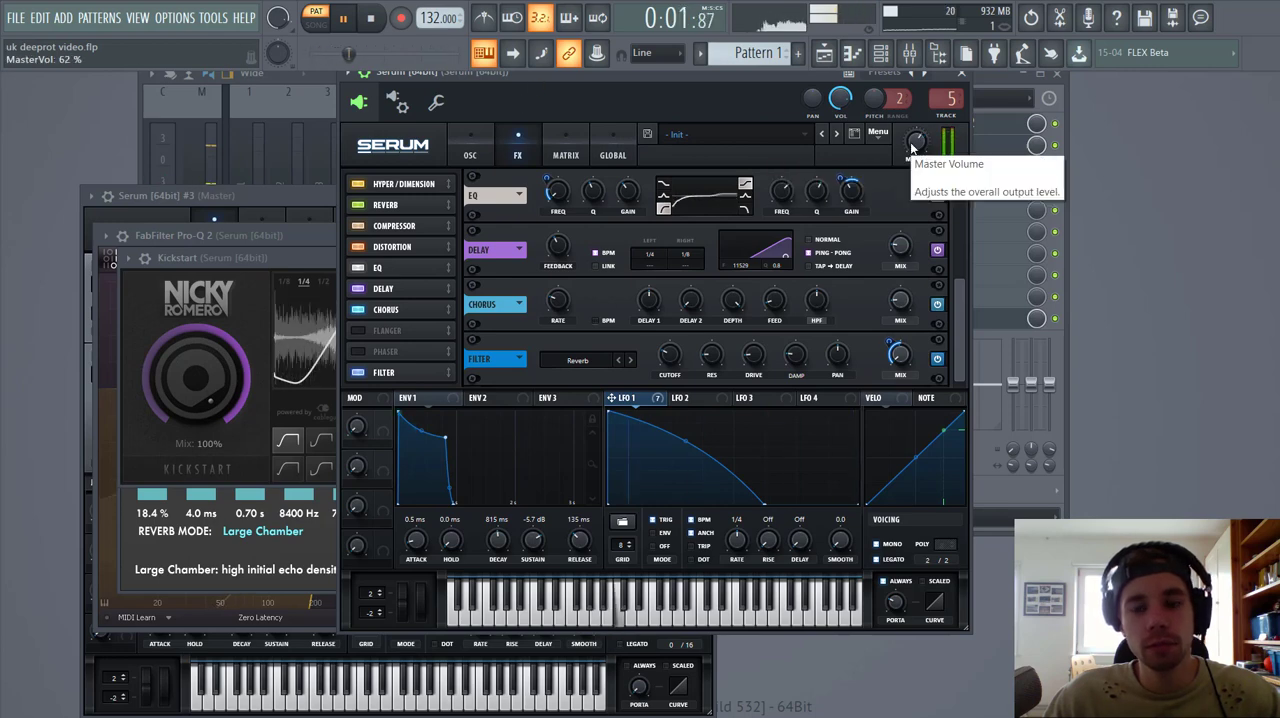
Step: Move the Serum window clear of the channel rack and unmute the Serum #2 channel
{"action": "left_click_drag", "start_coordinate": [652, 79], "coordinate": [831, 376]}
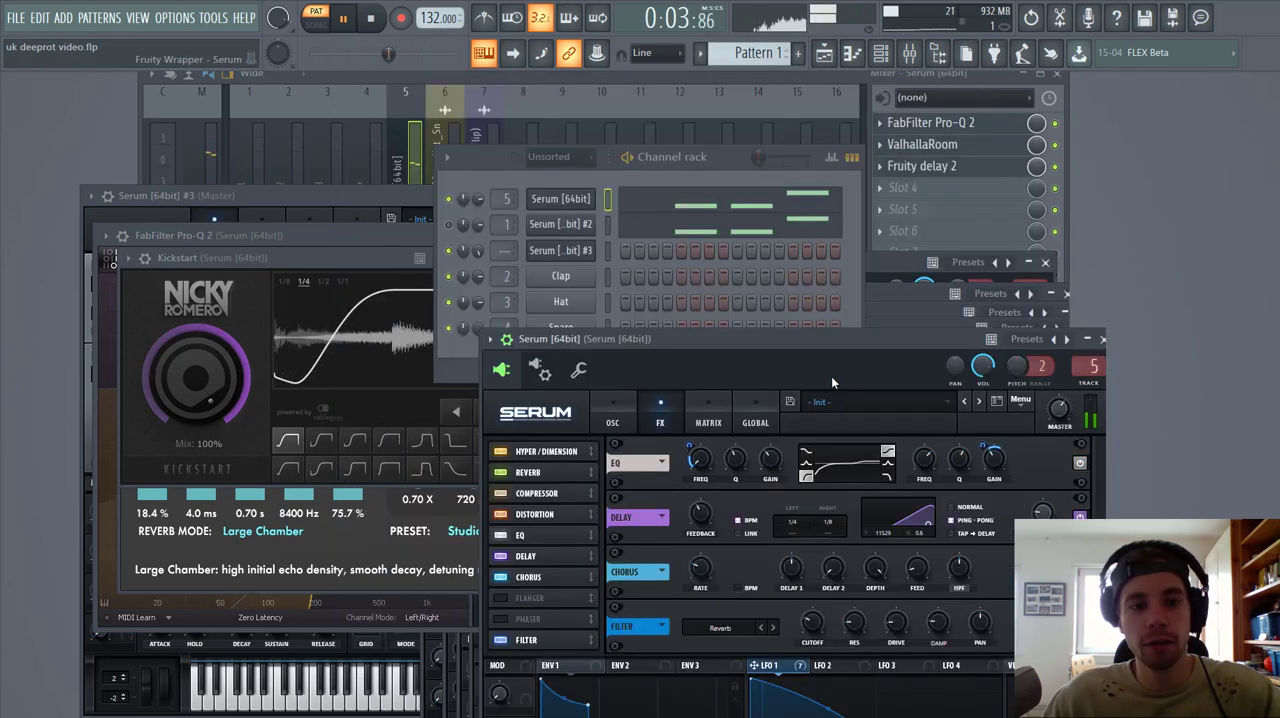
{"action": "left_click", "coordinate": [449, 225]}
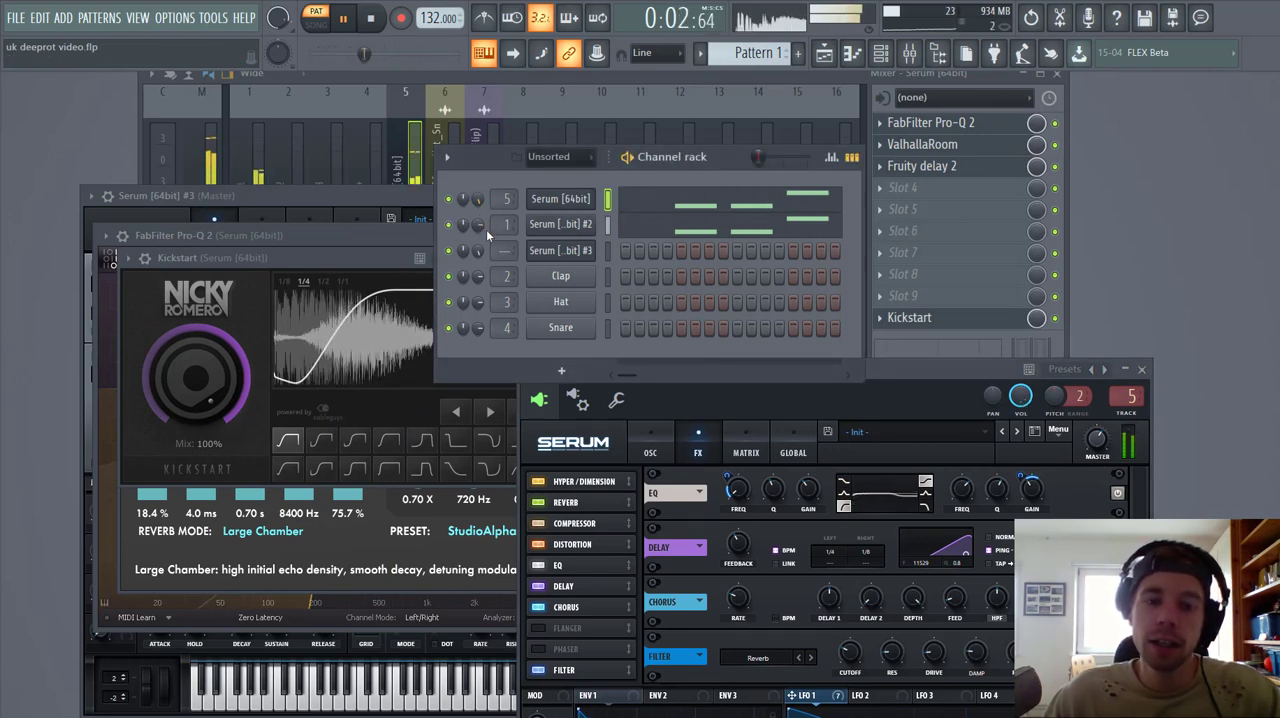
Step: Play the arrangement in the playlist from just after bar 64 to hear the layered basses, and stop playback
{"action": "left_click", "coordinate": [824, 56]}
{"action": "scroll", "coordinate": [357, 163], "scroll_direction": "down", "scroll_amount": 3}
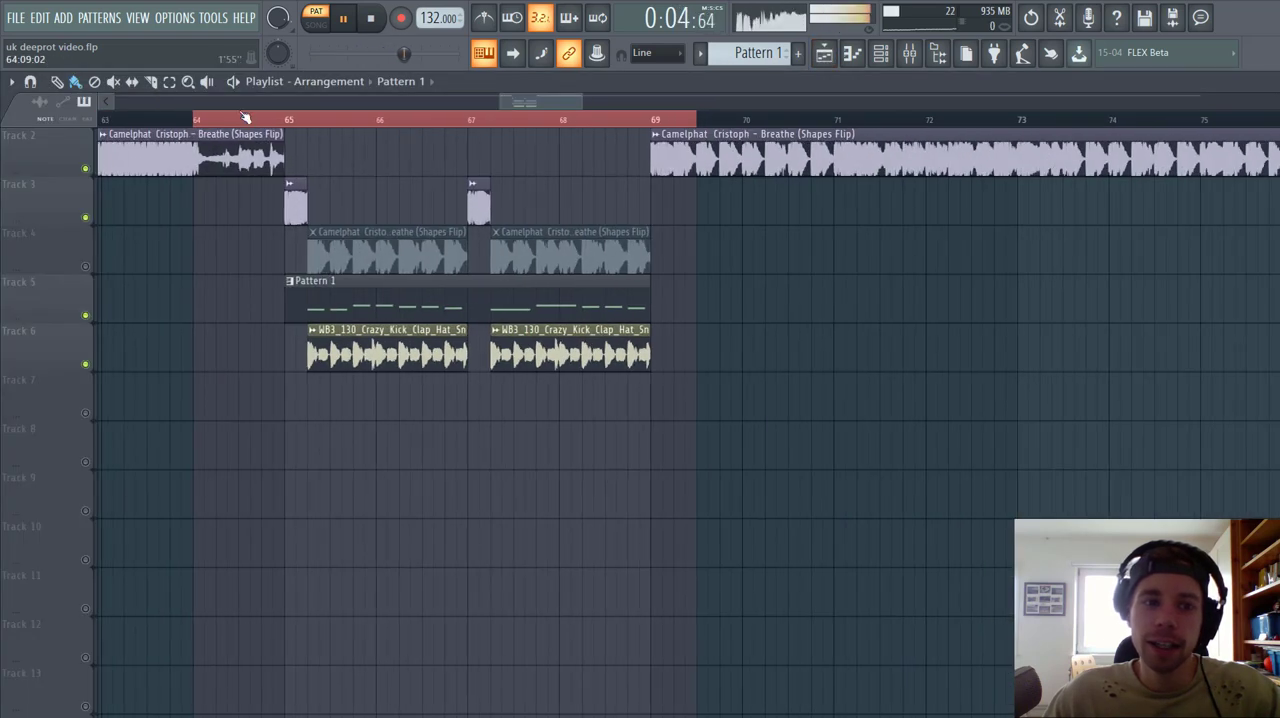
{"action": "left_click", "coordinate": [217, 121]}
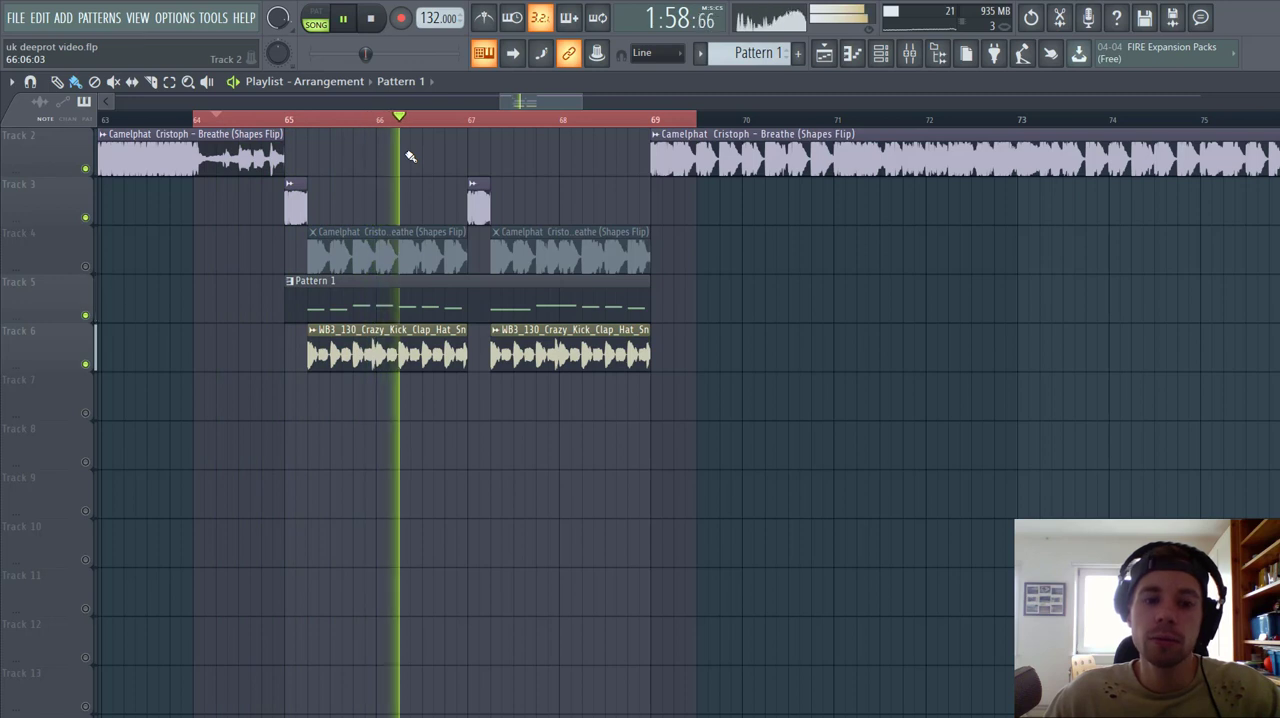
{"action": "key", "text": "space"}
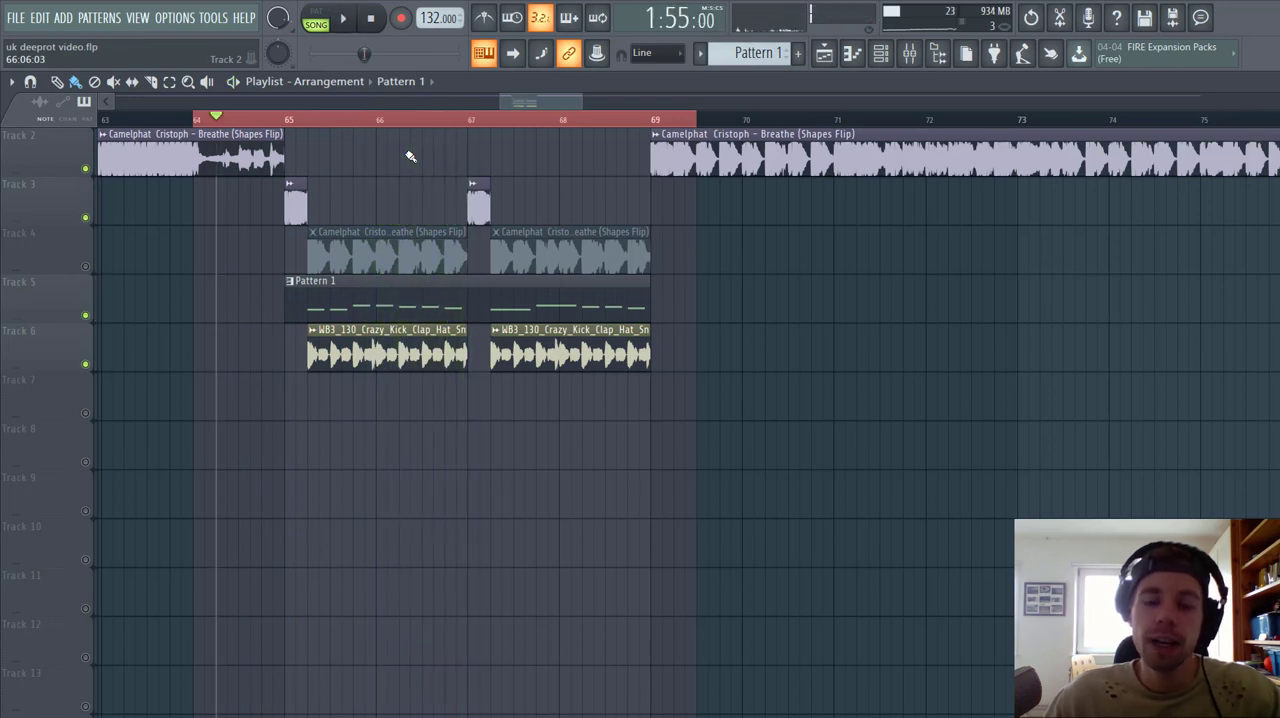